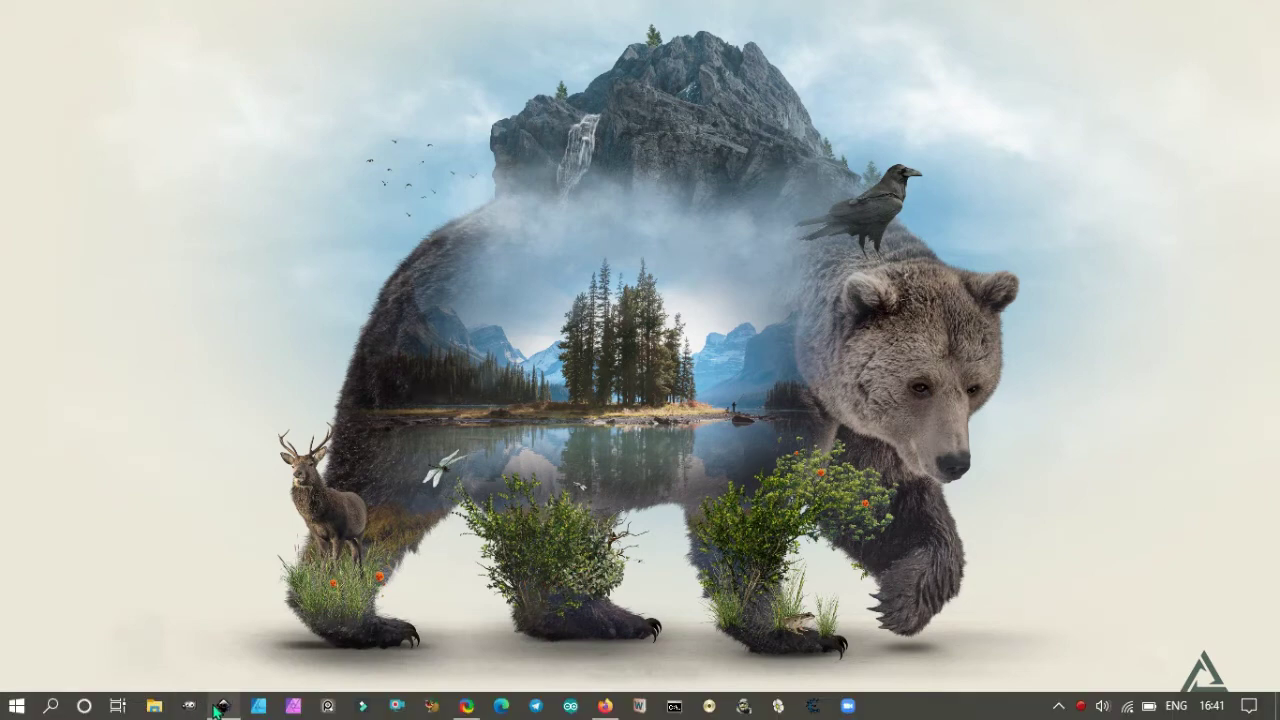
In Document Properties, set display units and custom page size units to px for the 1280 px square page.
{"action": "left_click", "coordinate": [220, 706]}
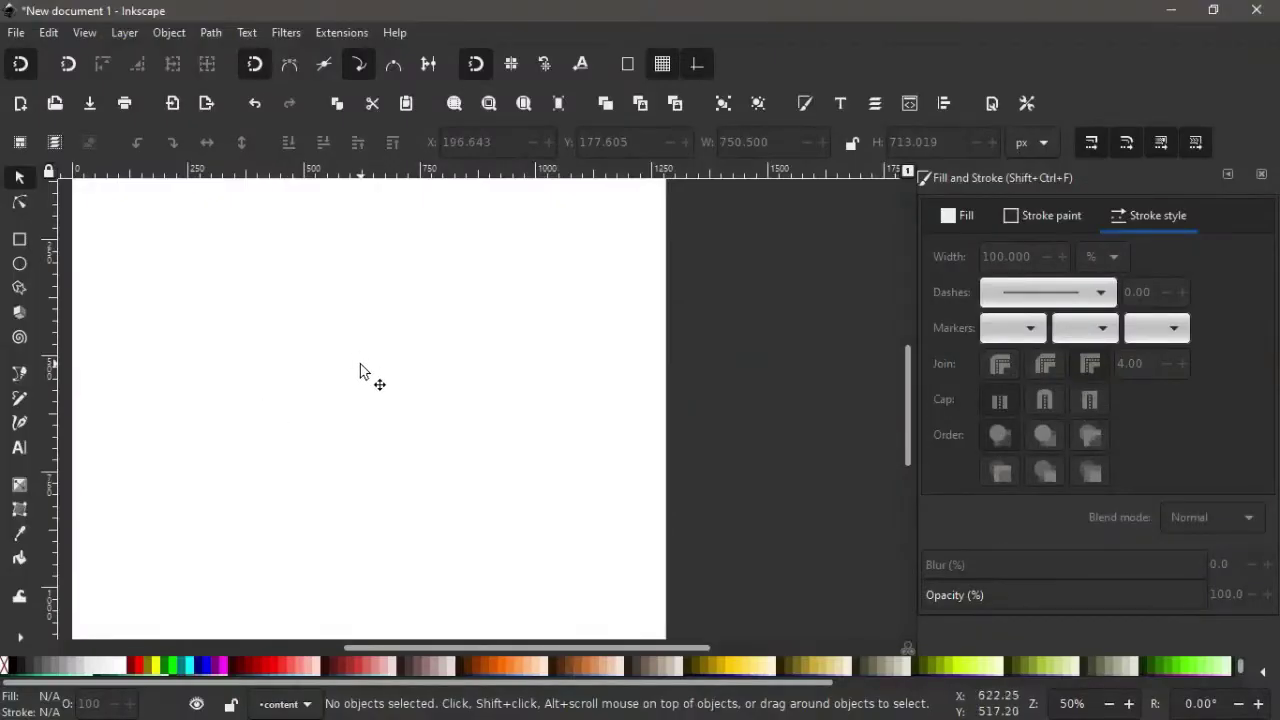
{"action": "scroll", "coordinate": [360, 370], "scroll_direction": "left", "scroll_amount": 2}
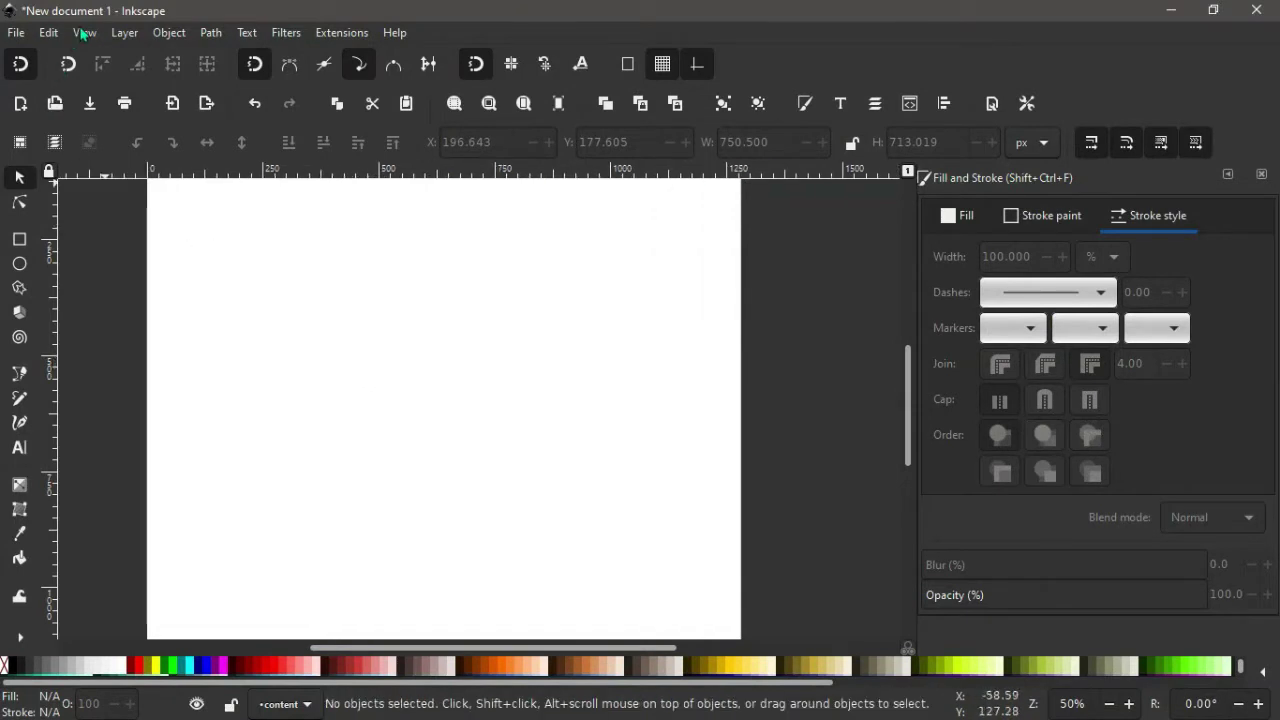
{"action": "left_click", "coordinate": [84, 33]}
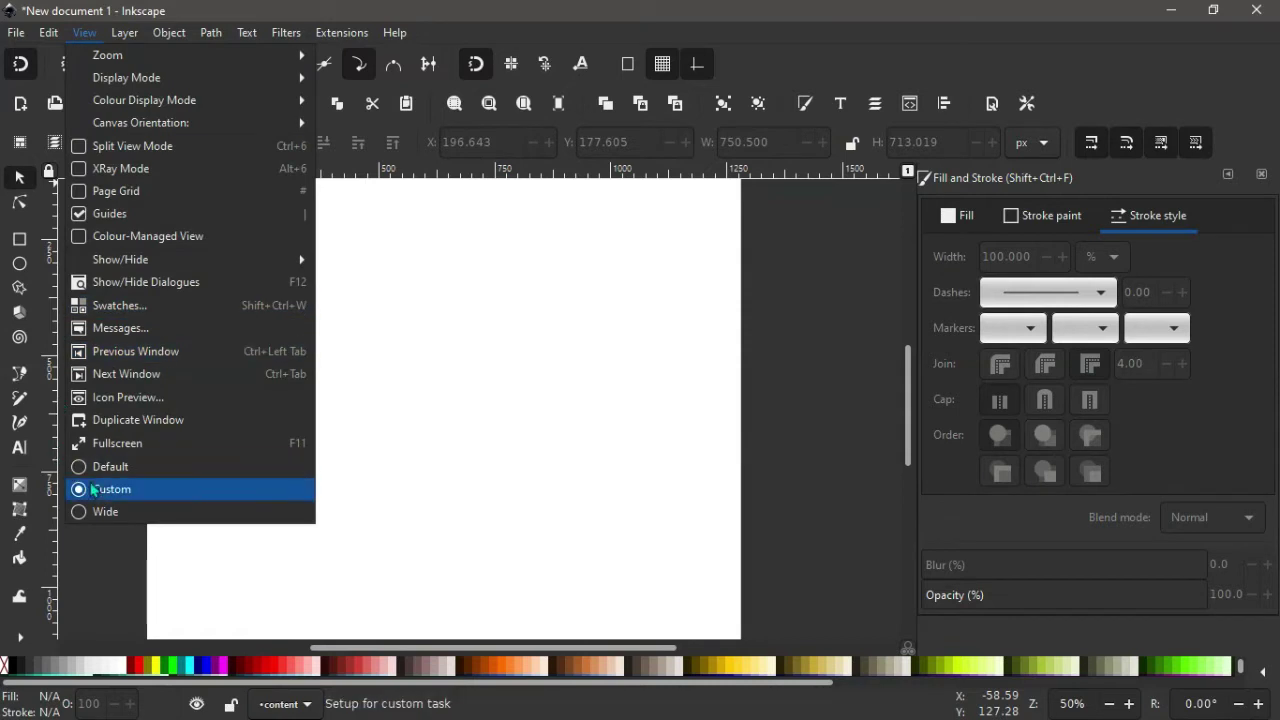
{"action": "mouse_move", "coordinate": [14, 35]}
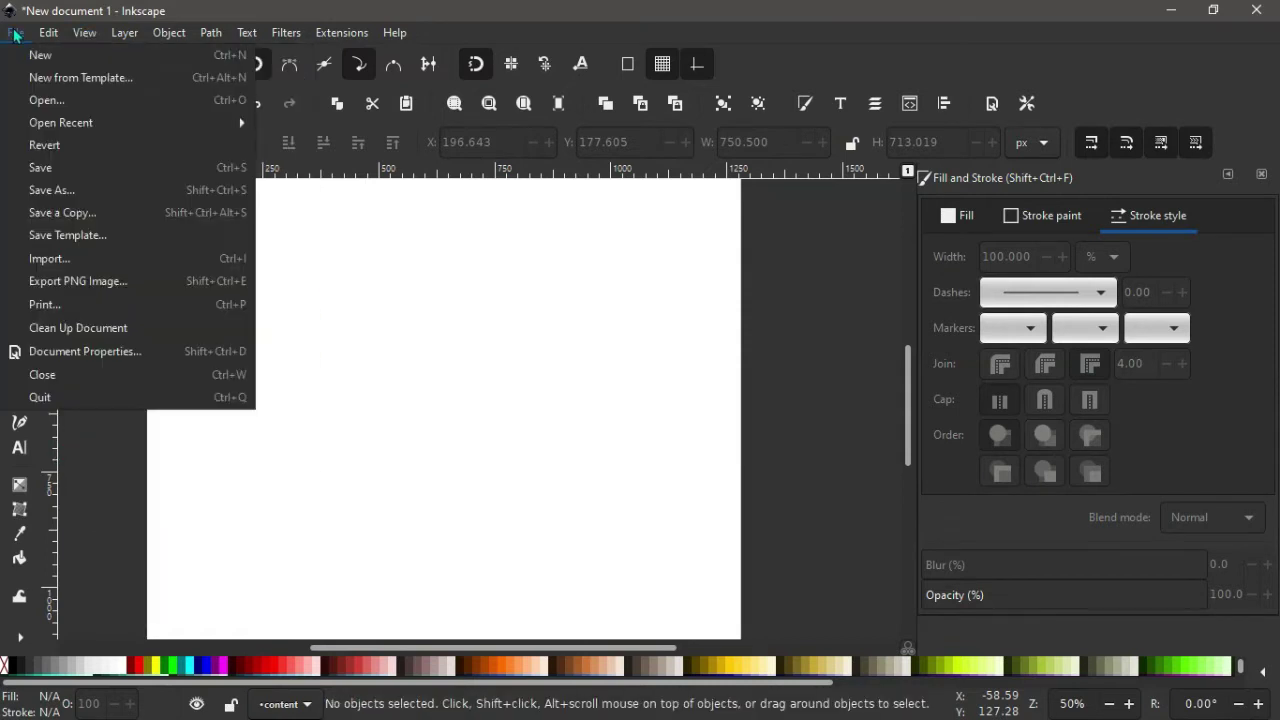
{"action": "left_click", "coordinate": [78, 354]}
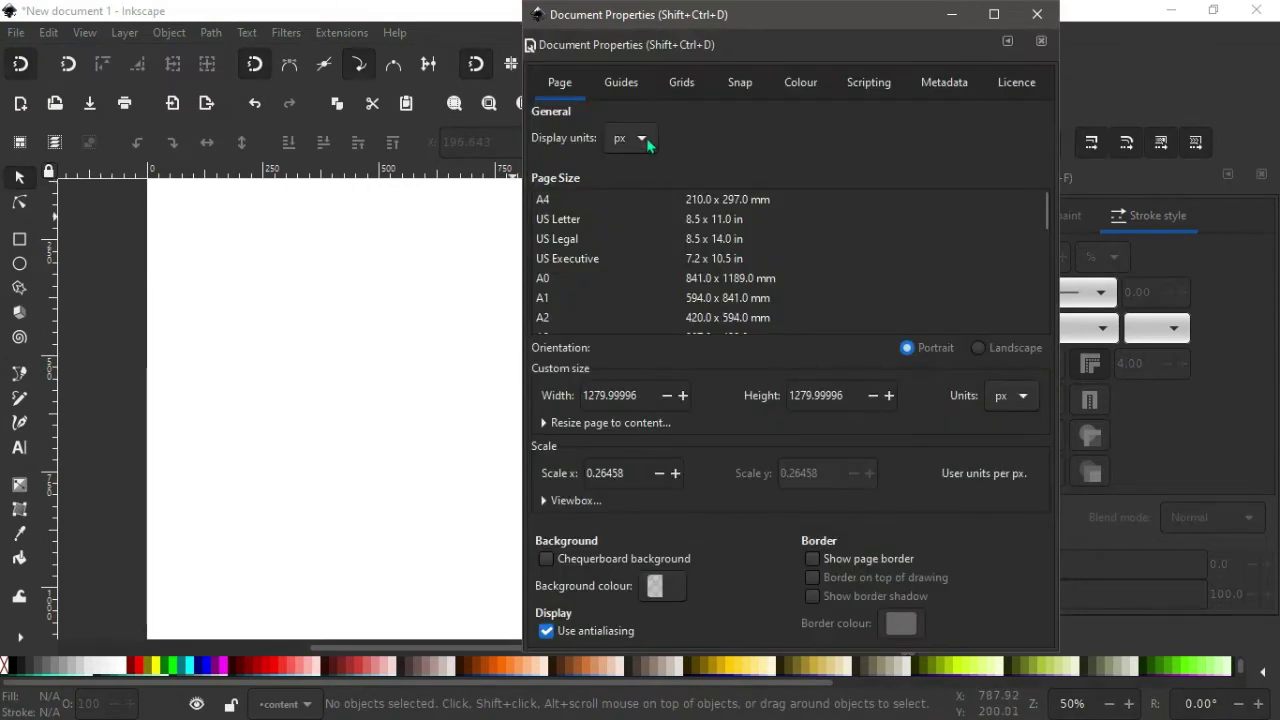
{"action": "left_click", "coordinate": [642, 140]}
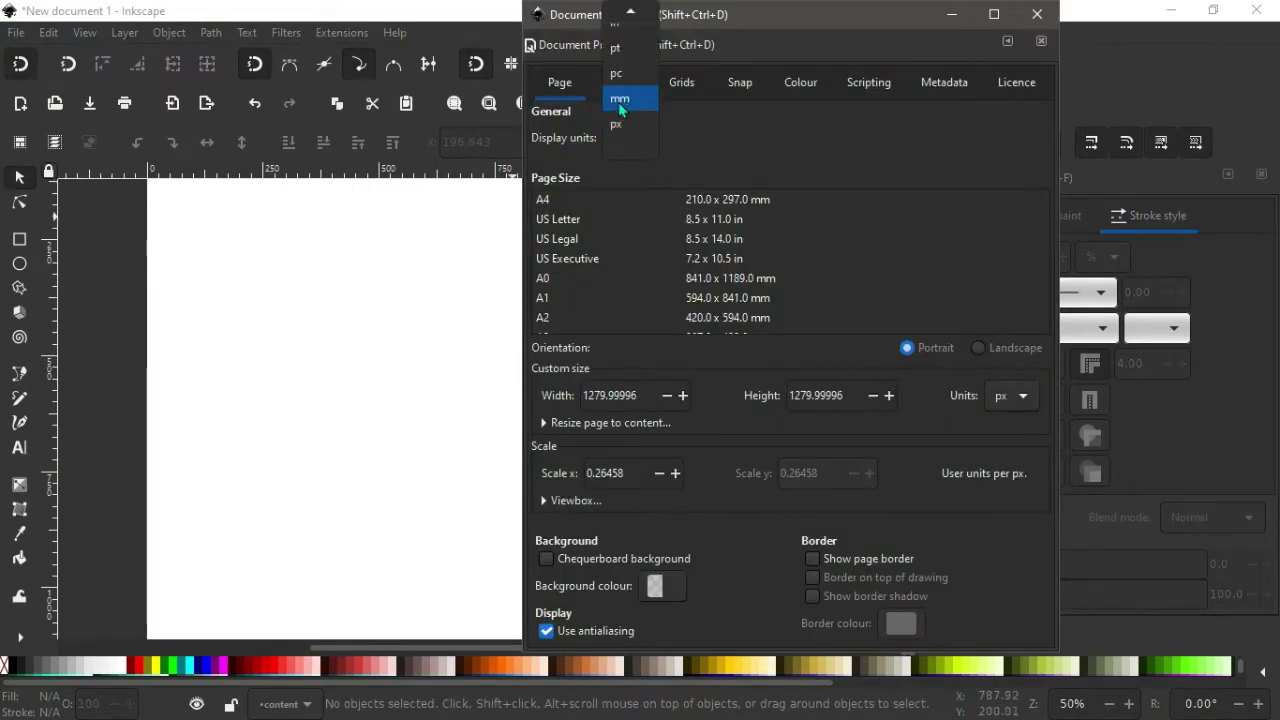
{"action": "left_click", "coordinate": [614, 125]}
{"action": "left_click", "coordinate": [1023, 402]}
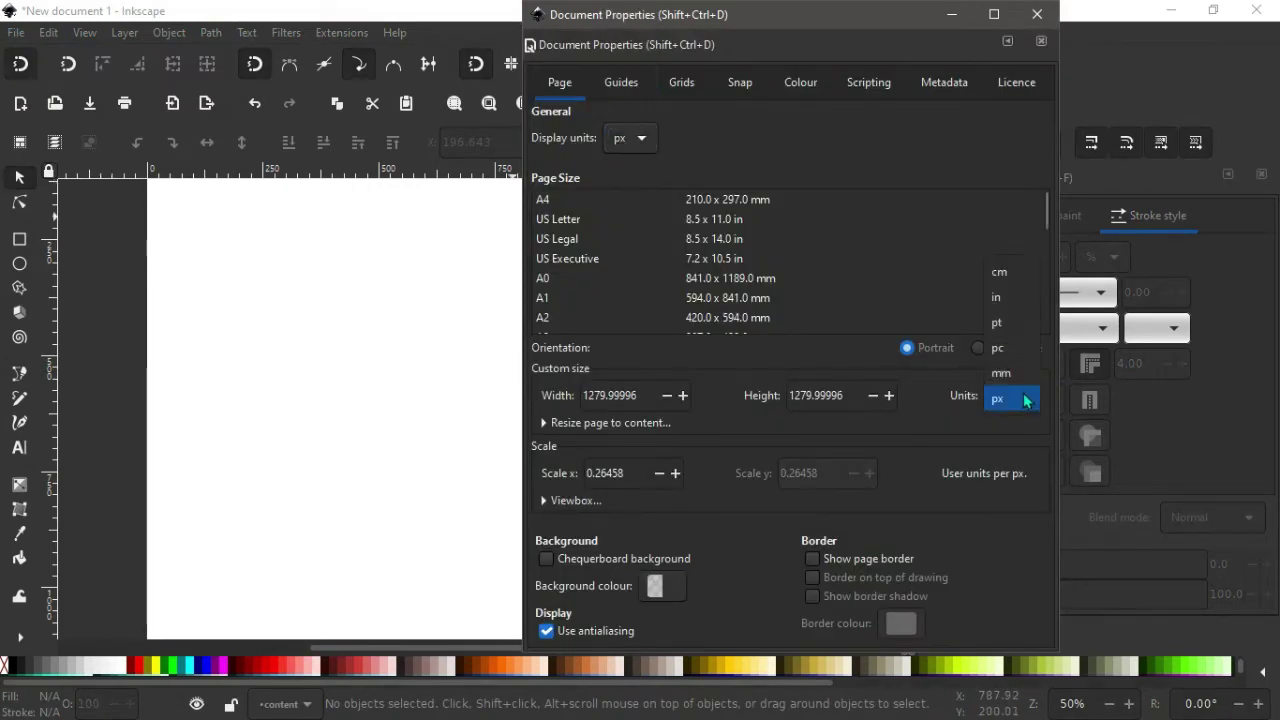
{"action": "left_click", "coordinate": [1006, 400]}
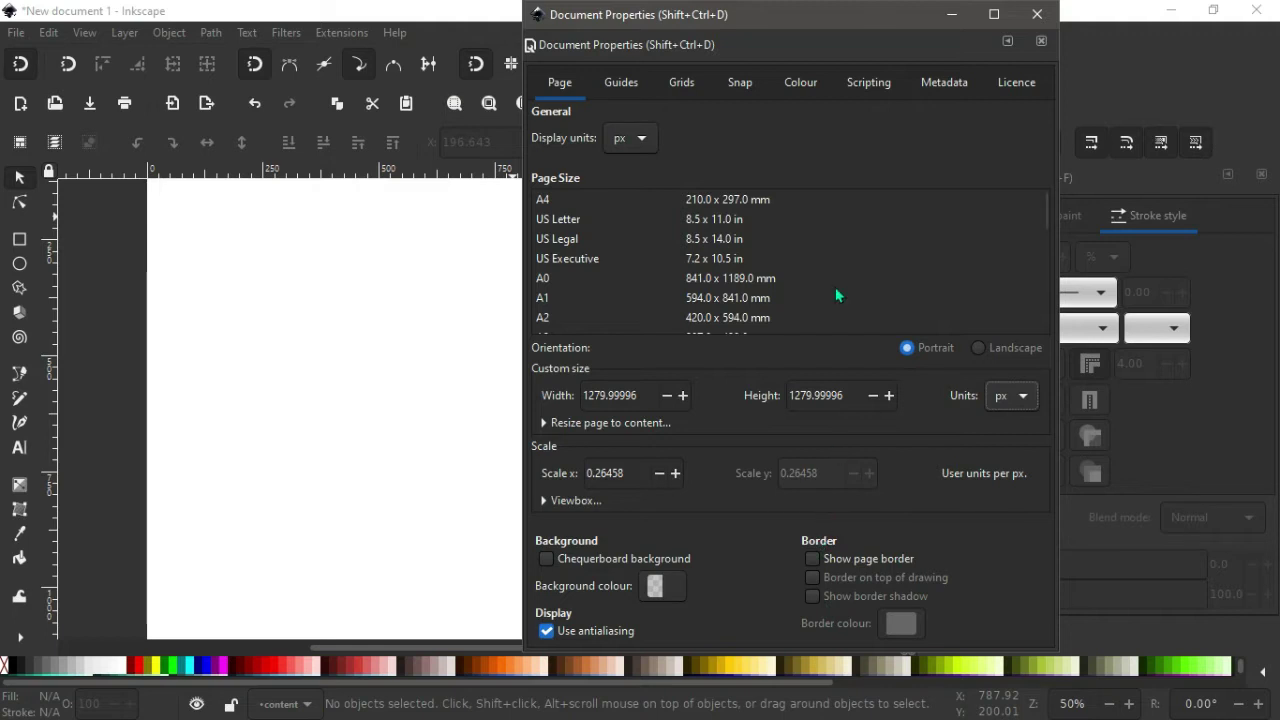
{"action": "left_click", "coordinate": [1055, 13]}
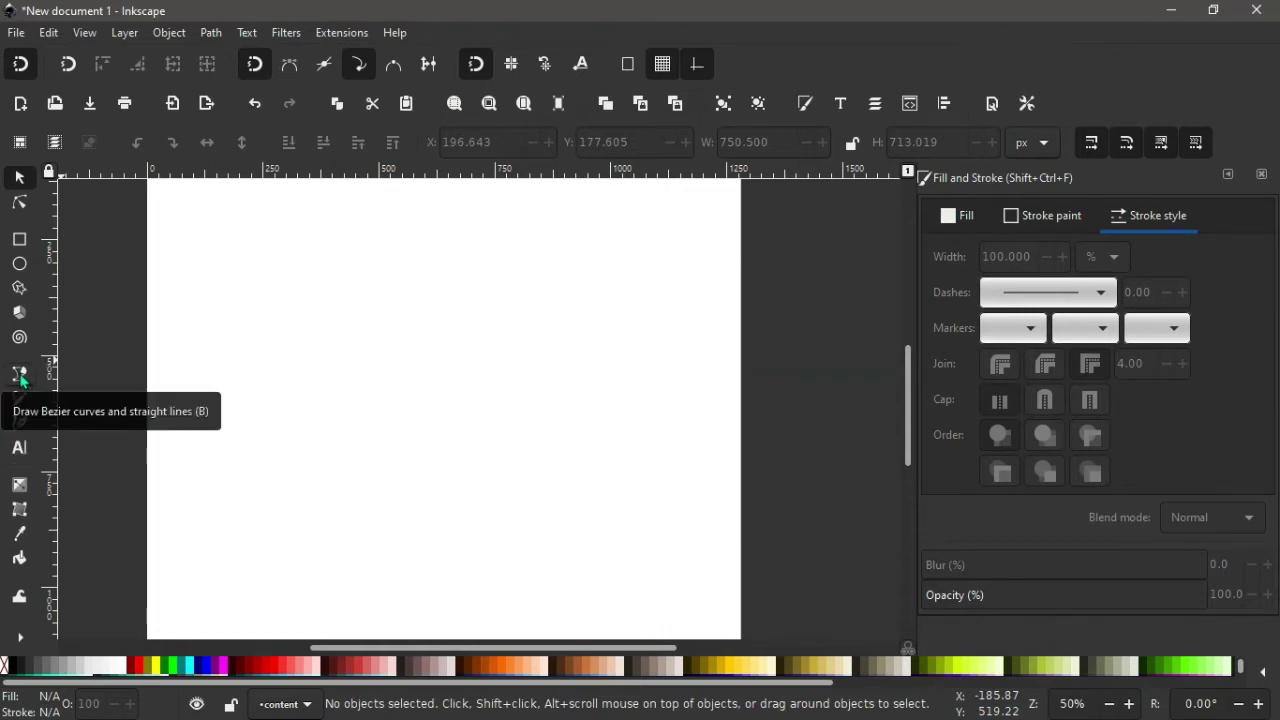
Draw a straight horizontal line near the top of the page with the Bezier tool.
{"action": "left_click", "coordinate": [20, 375]}
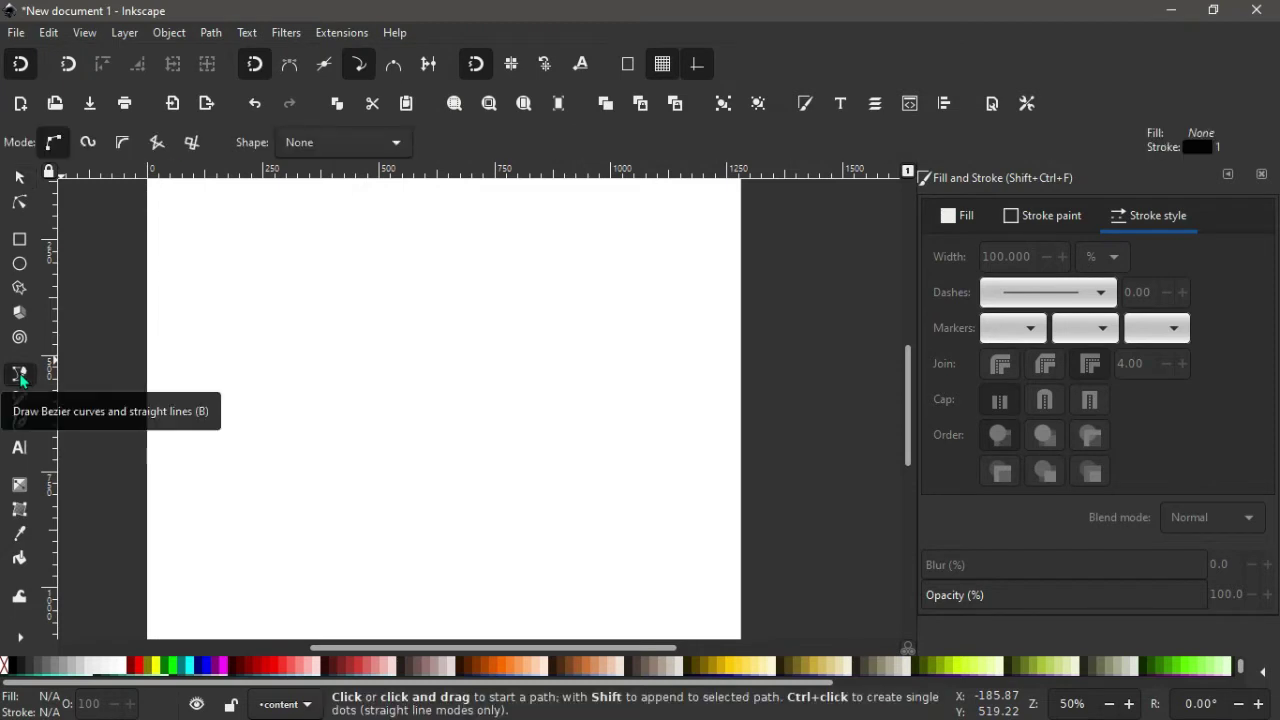
{"action": "left_click", "coordinate": [201, 290]}
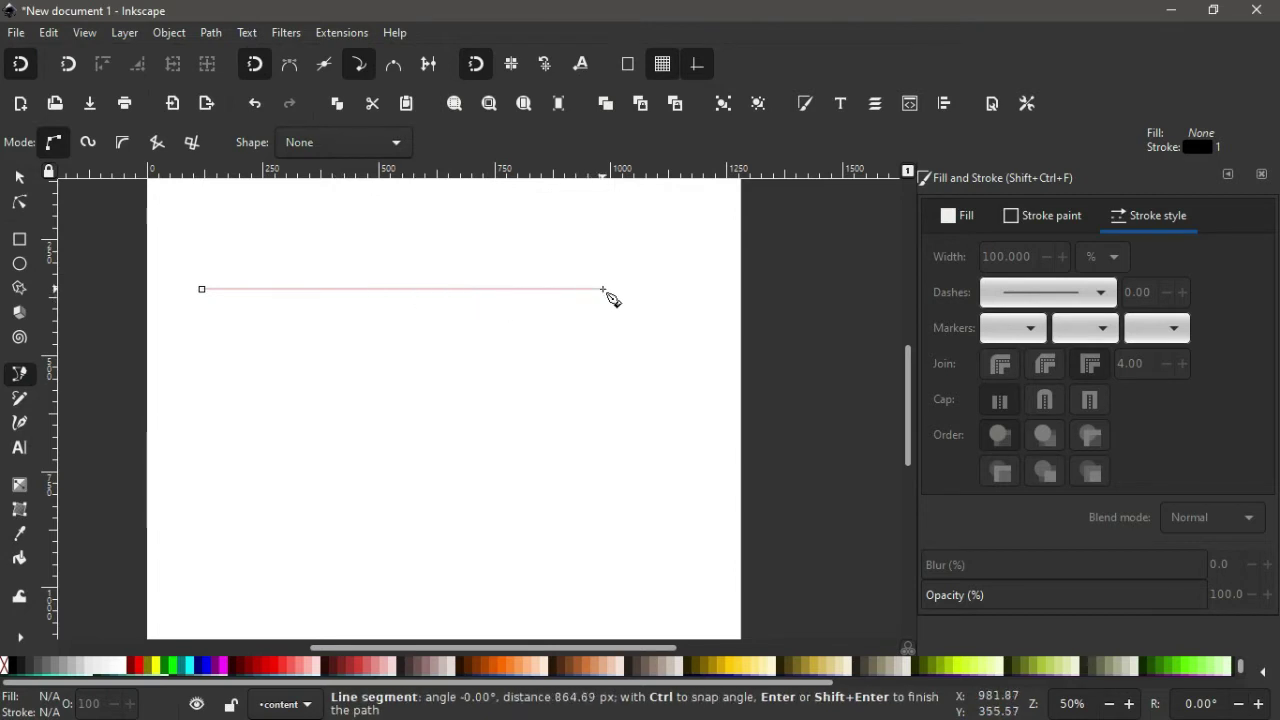
{"action": "left_click", "coordinate": [600, 290]}
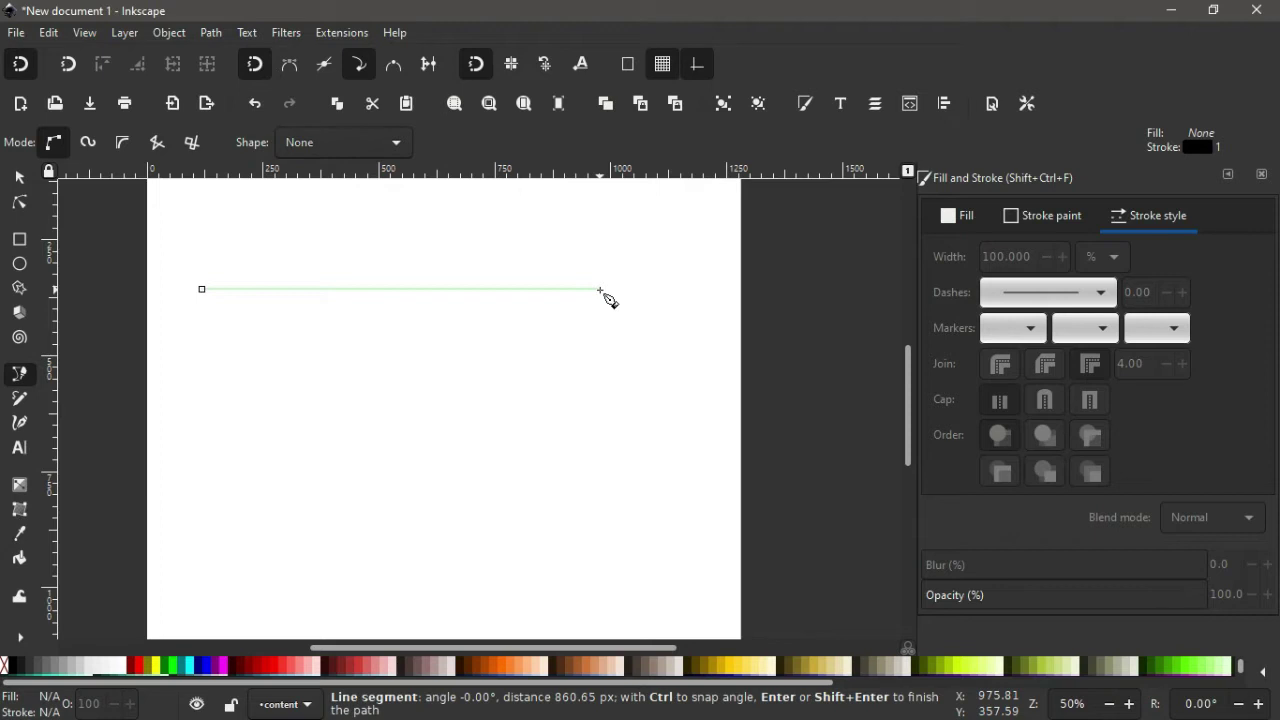
{"action": "key", "text": "Return"}
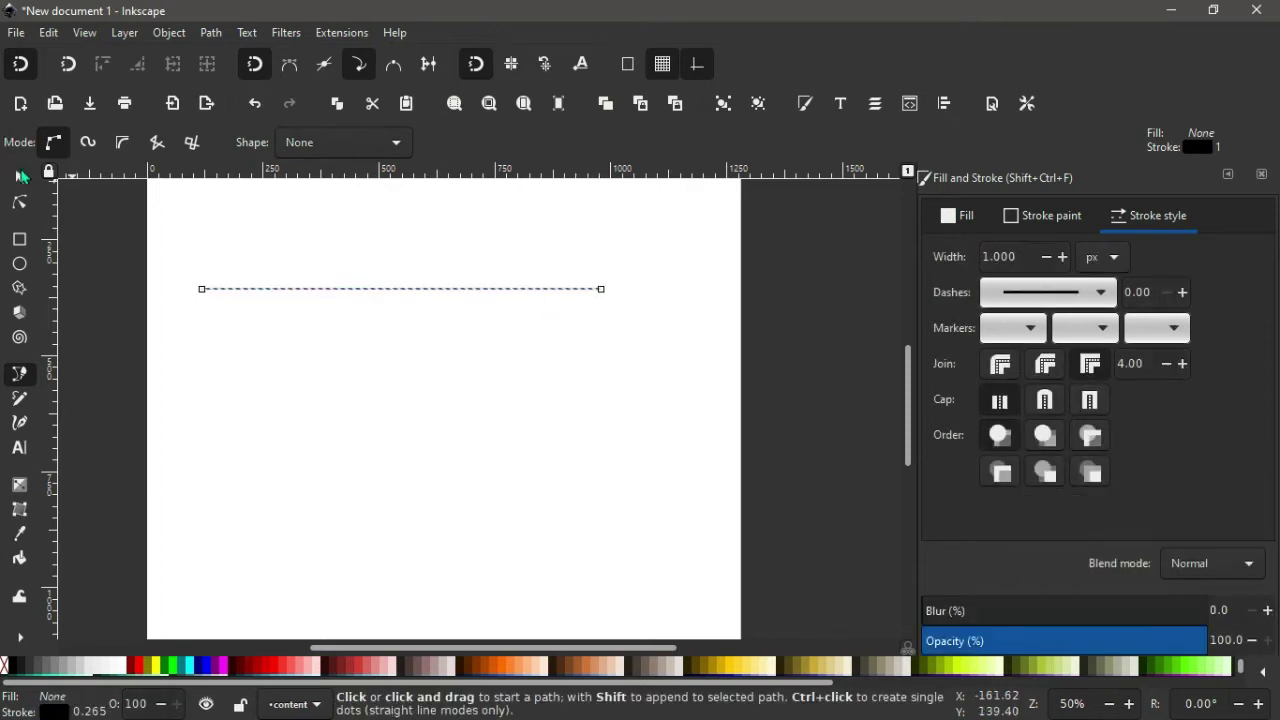
Make the line 750 px wide with a 3 px stroke width.
{"action": "left_click", "coordinate": [20, 176]}
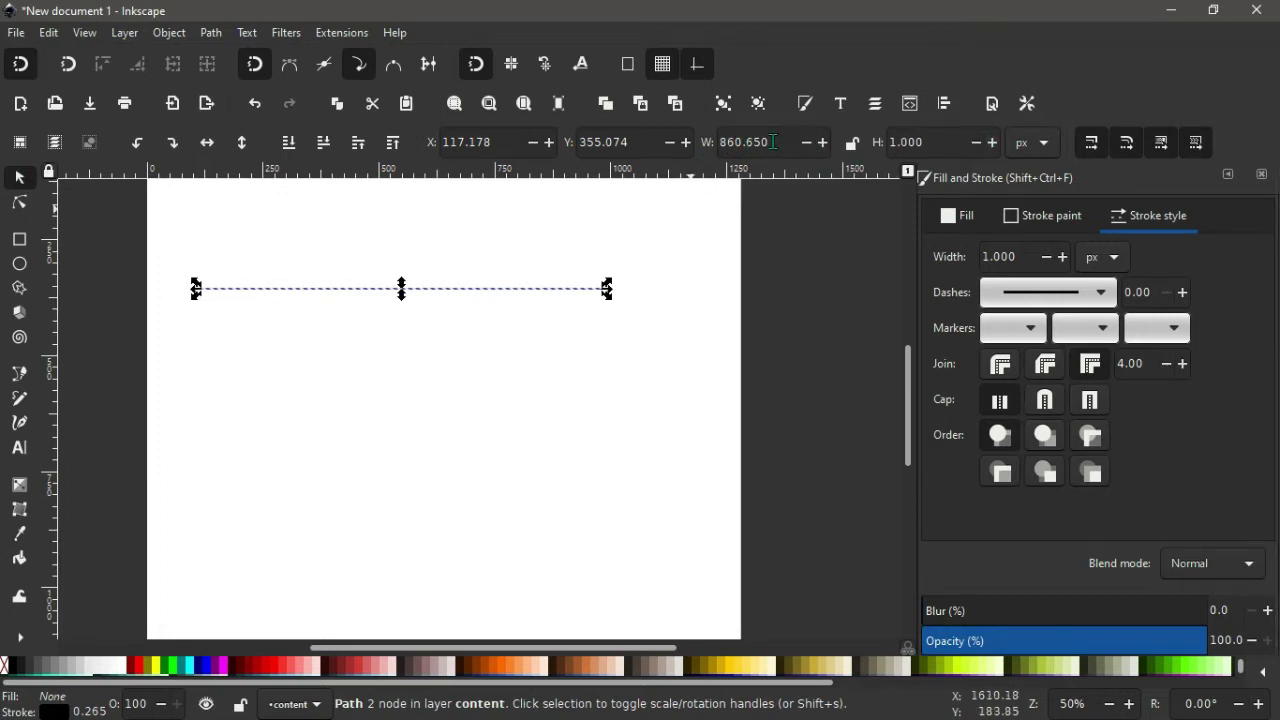
{"action": "left_click_drag", "start_coordinate": [775, 142], "coordinate": [647, 142]}
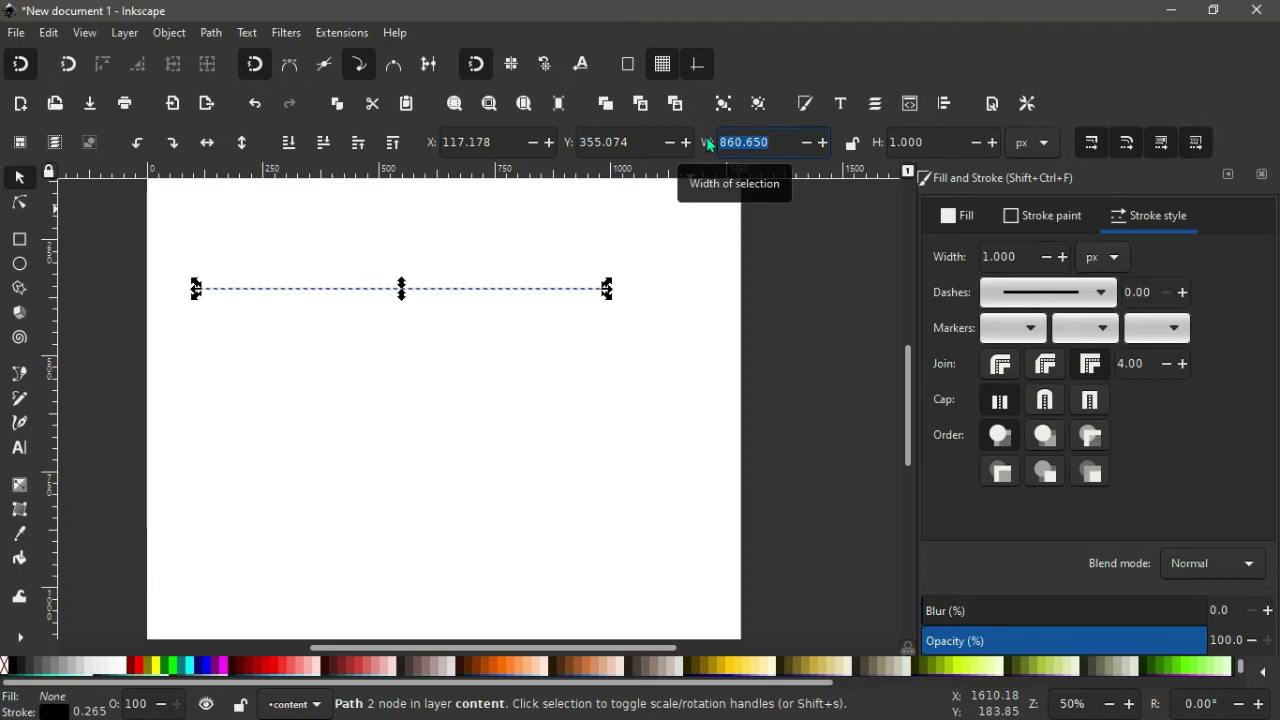
{"action": "type", "text": "75"}
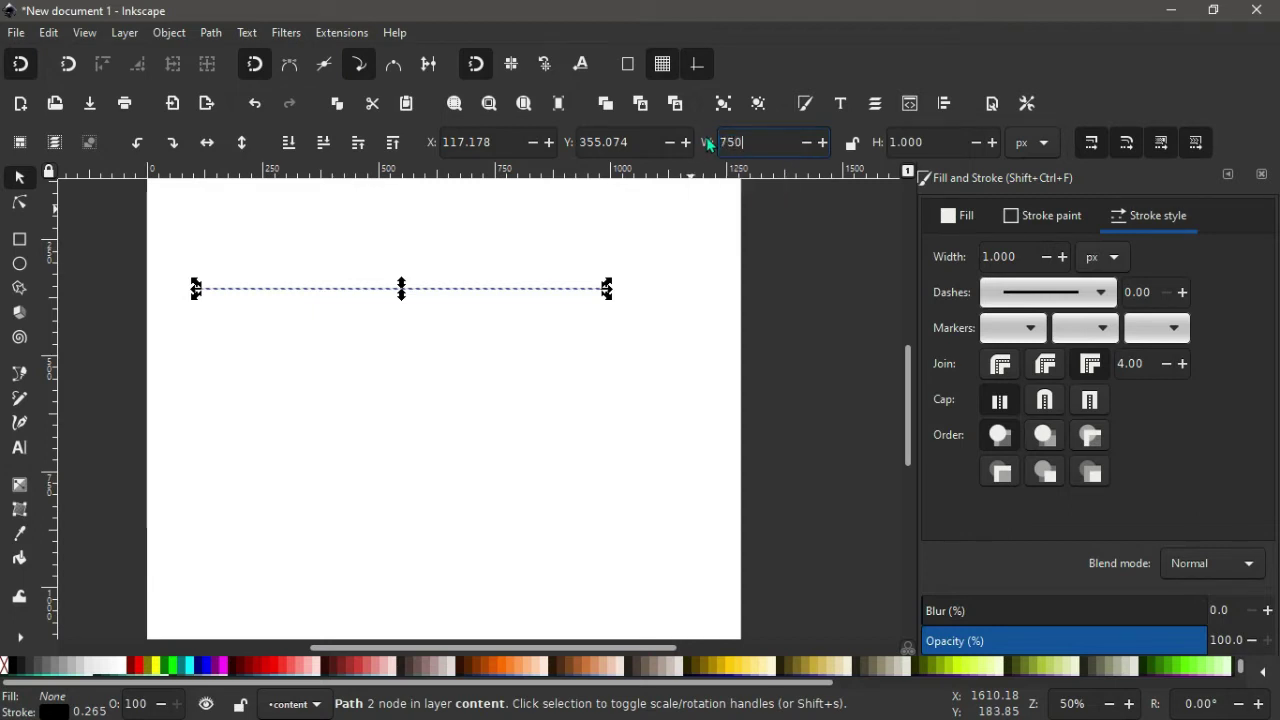
{"action": "type", "text": "0"}
{"action": "key", "text": "Return"}
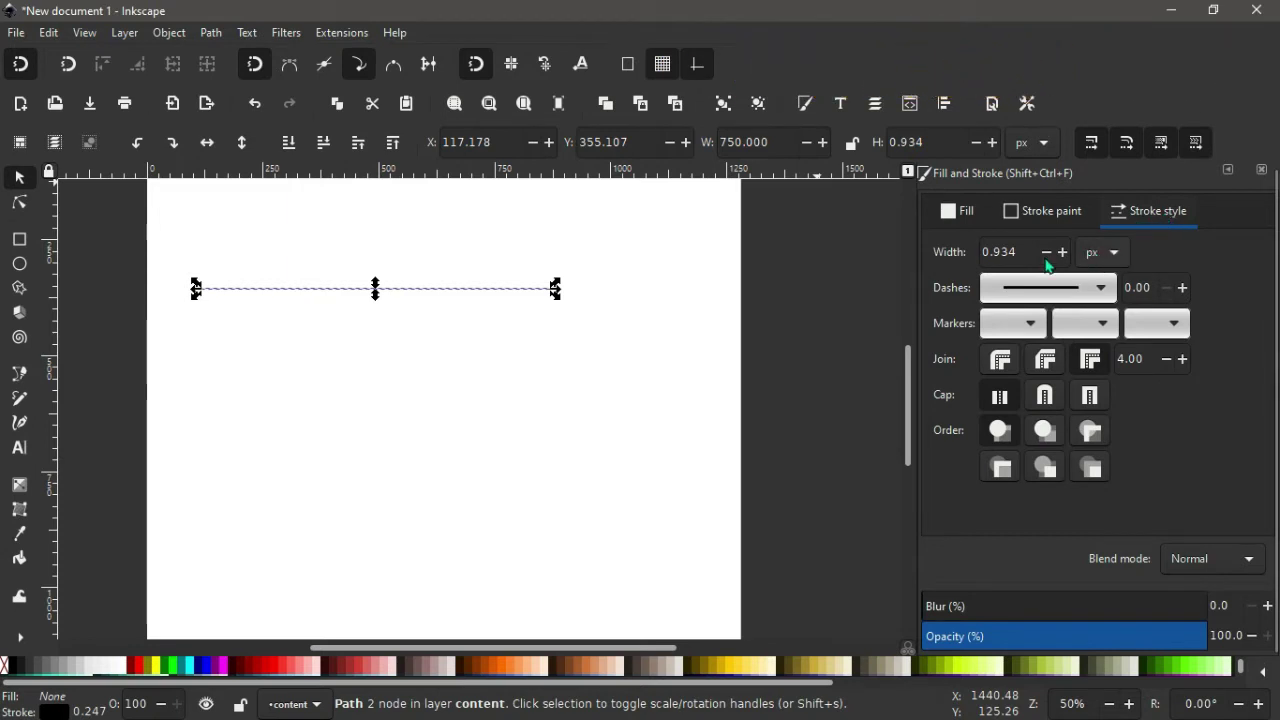
{"action": "left_click_drag", "start_coordinate": [1021, 252], "coordinate": [948, 258]}
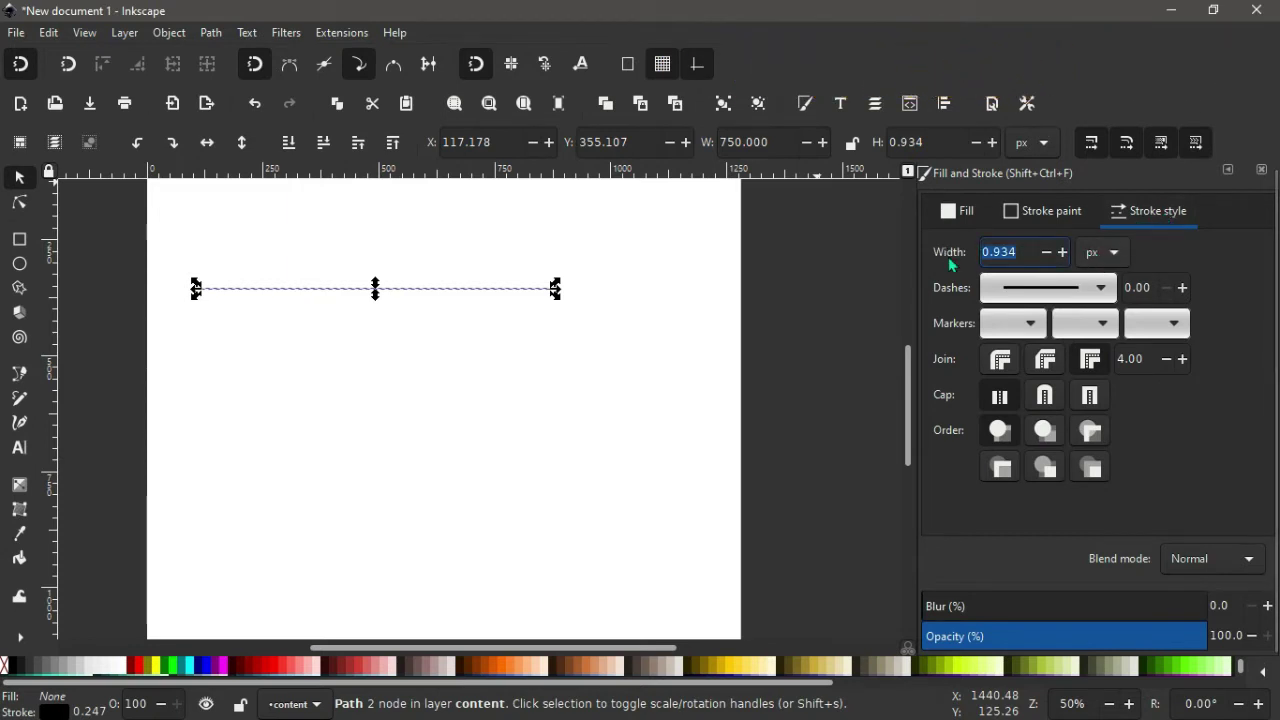
{"action": "type", "text": "3"}
{"action": "key", "text": "Return"}
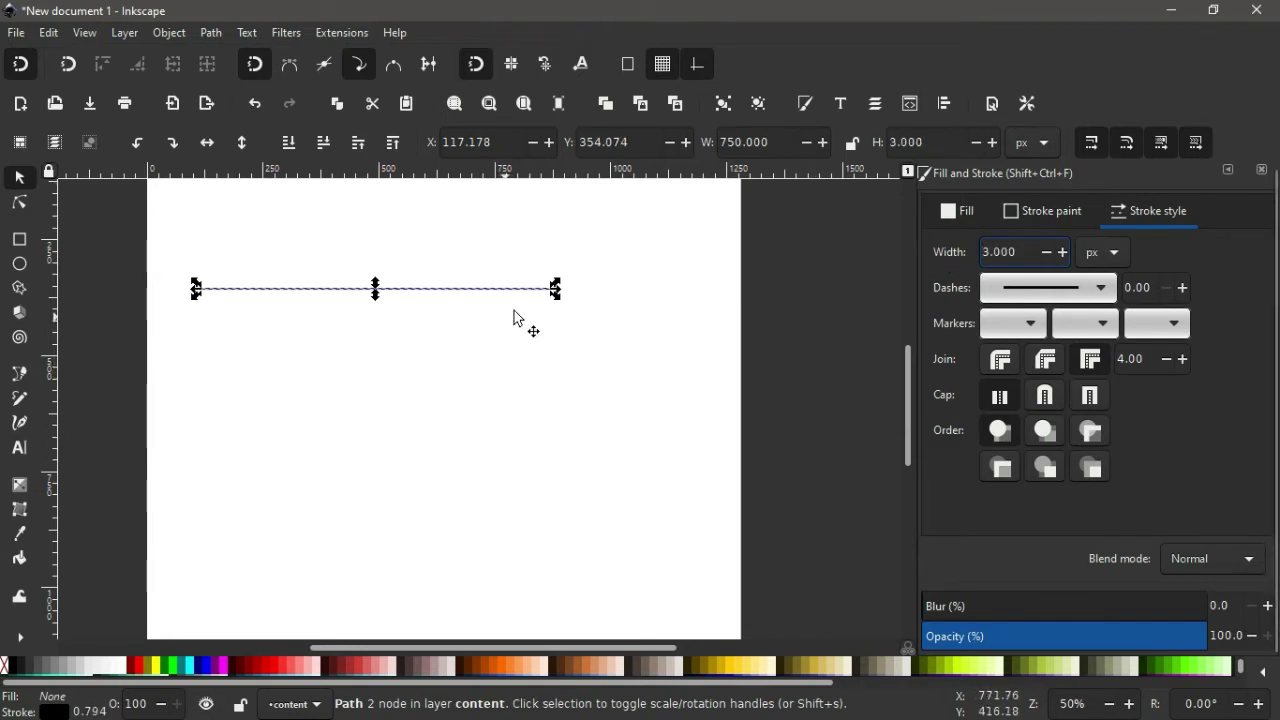
Draw a short vertical line below the horizontal line's left end.
{"action": "left_click", "coordinate": [603, 426]}
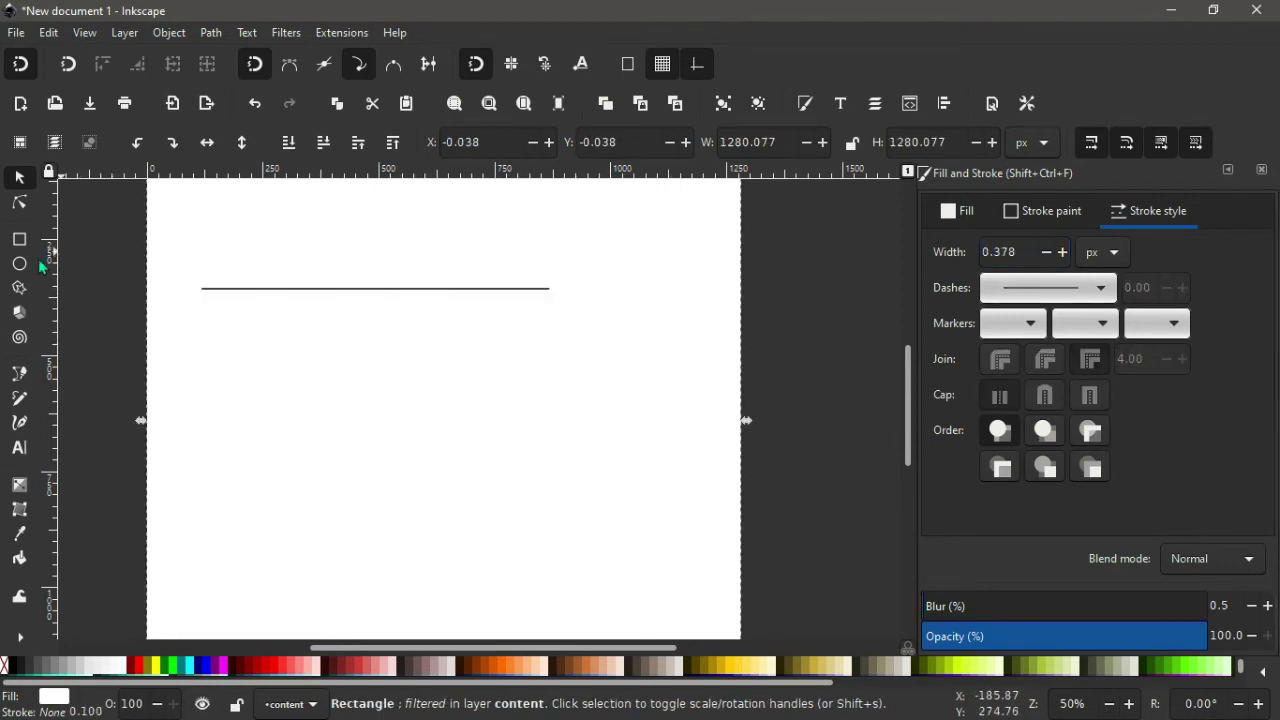
{"action": "left_click", "coordinate": [20, 374]}
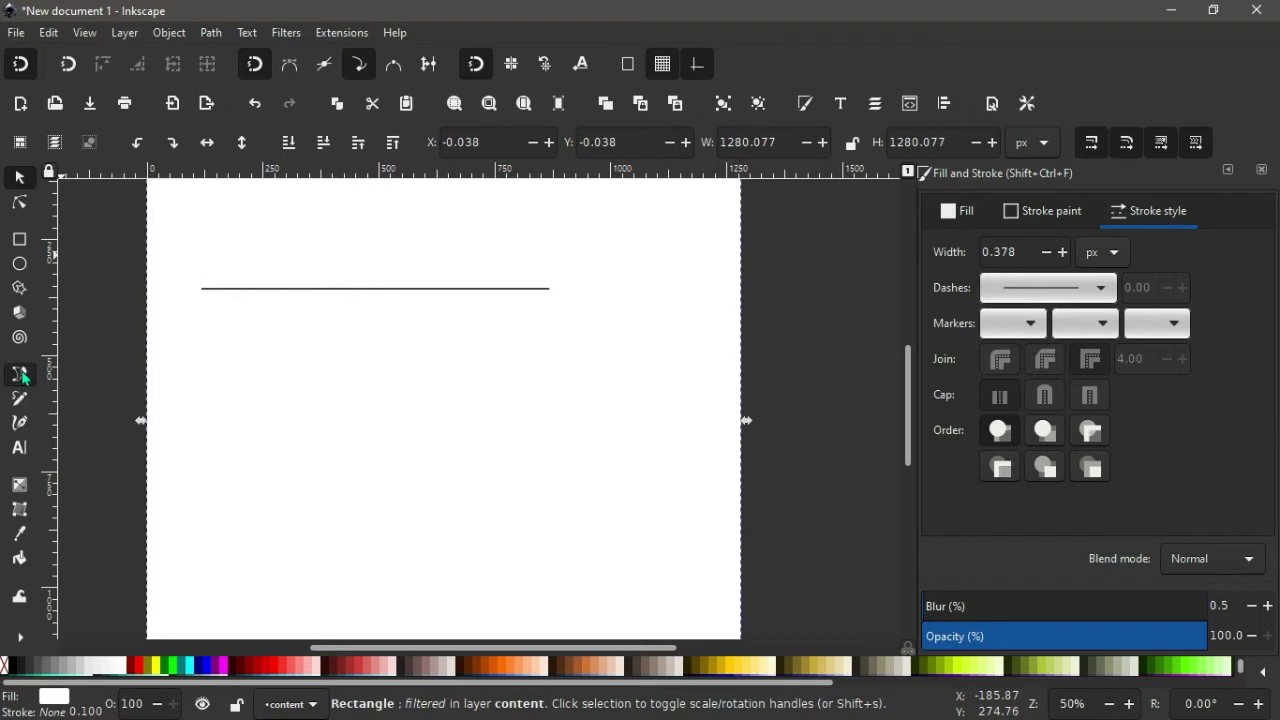
{"action": "left_click", "coordinate": [196, 332]}
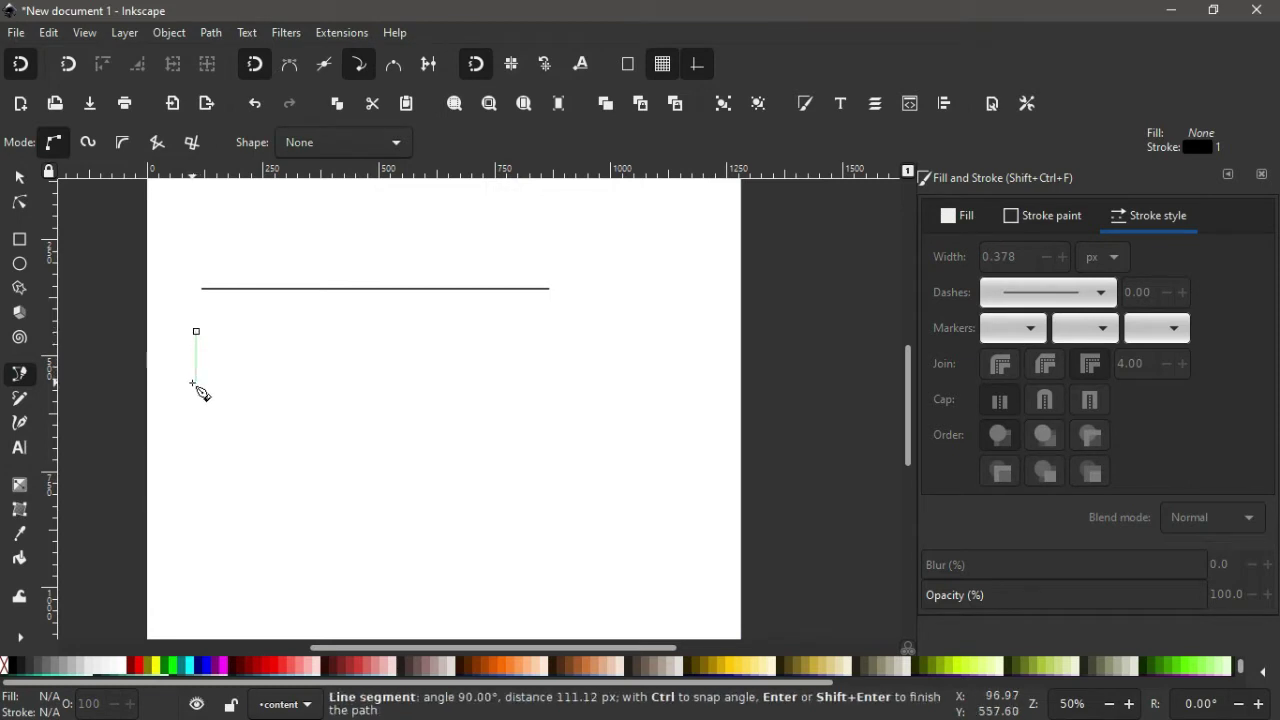
{"action": "double_click", "coordinate": [193, 383]}
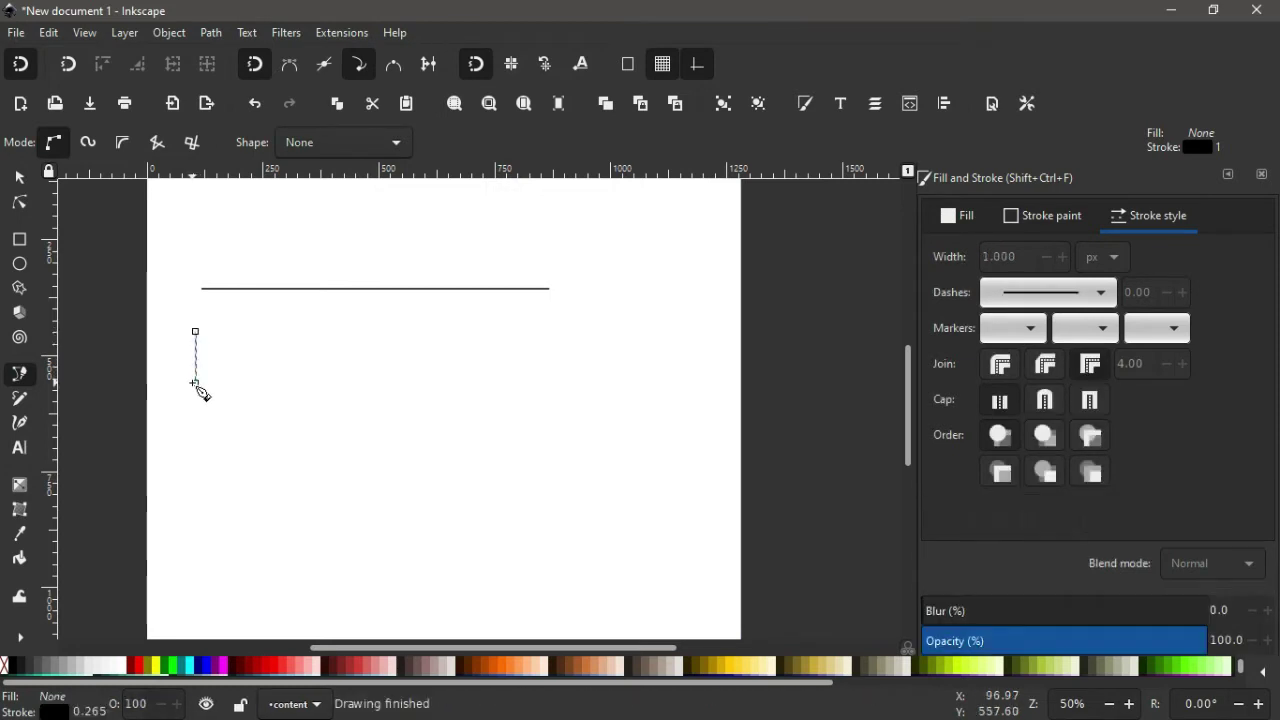
Make the vertical line 50 px tall with a 3 px stroke.
{"action": "left_click", "coordinate": [19, 181]}
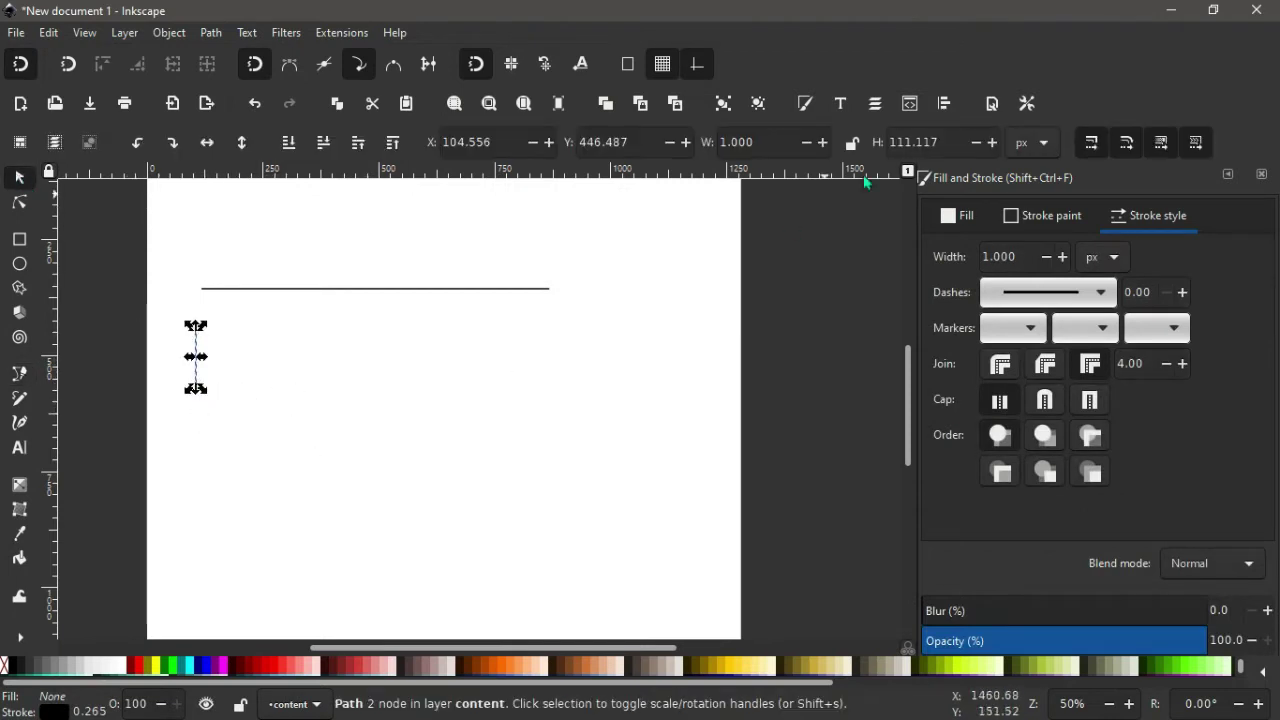
{"action": "left_click", "coordinate": [945, 142]}
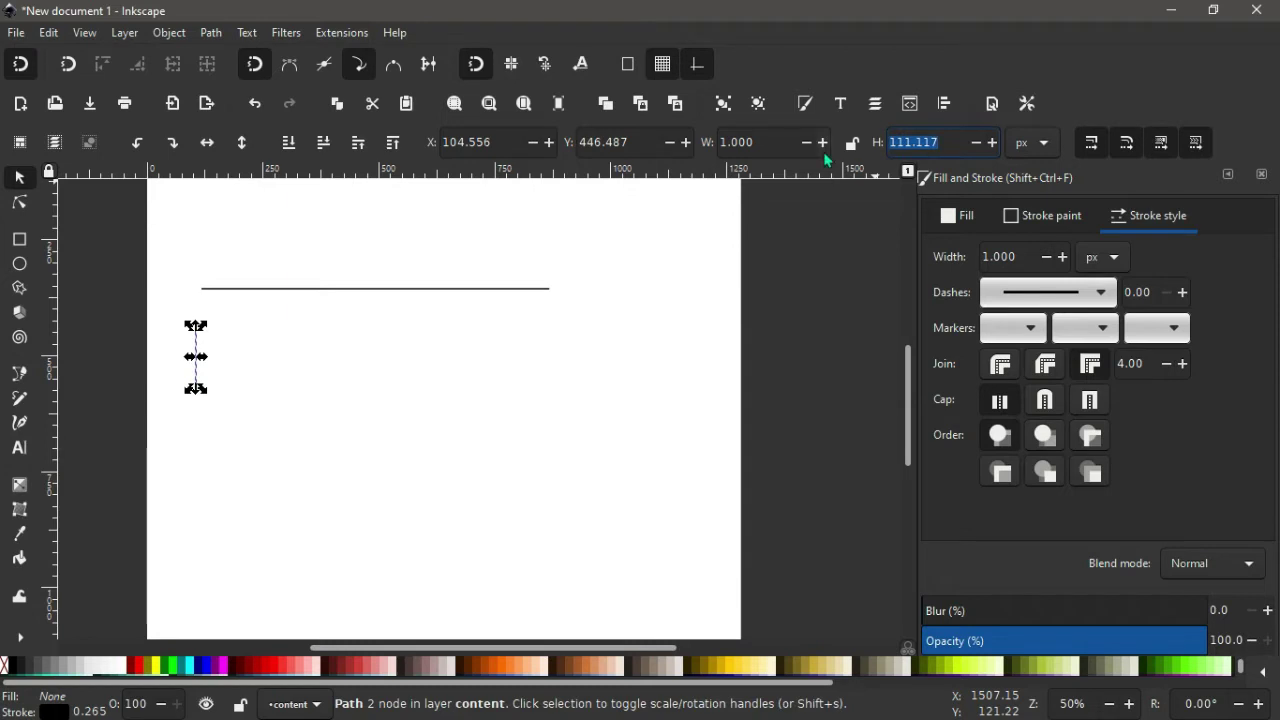
{"action": "type", "text": "50"}
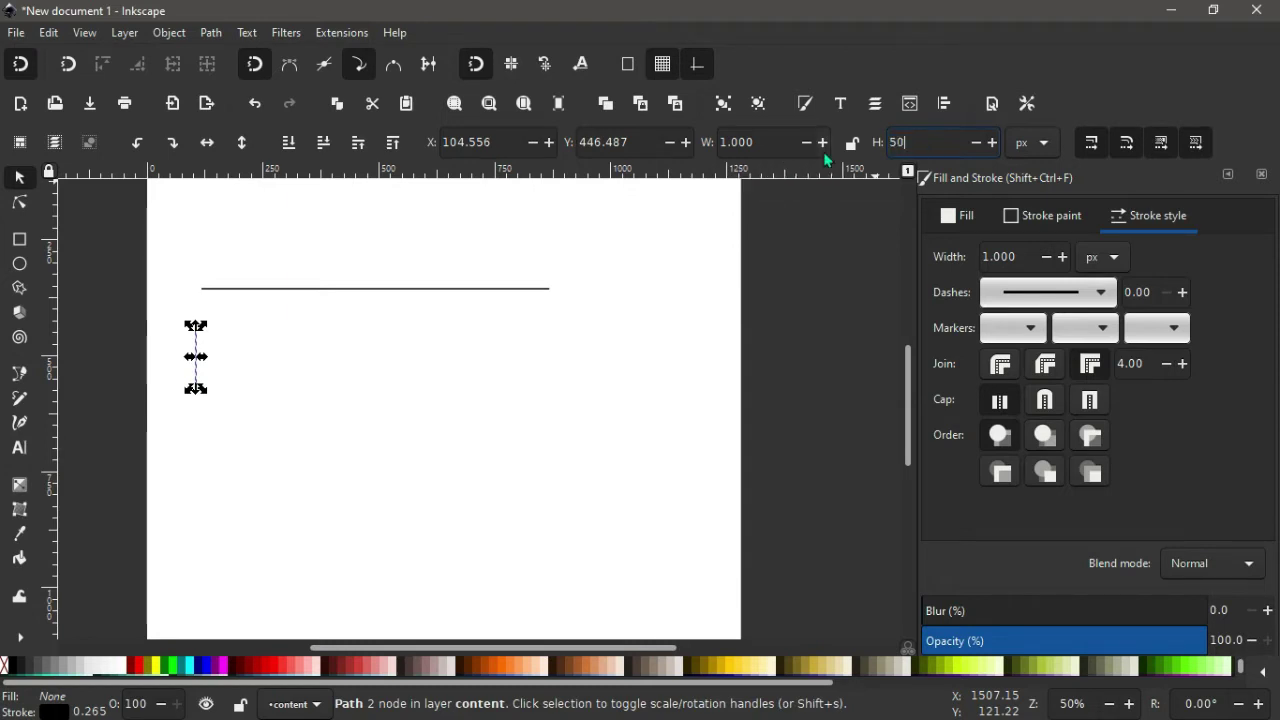
{"action": "key", "text": "Return"}
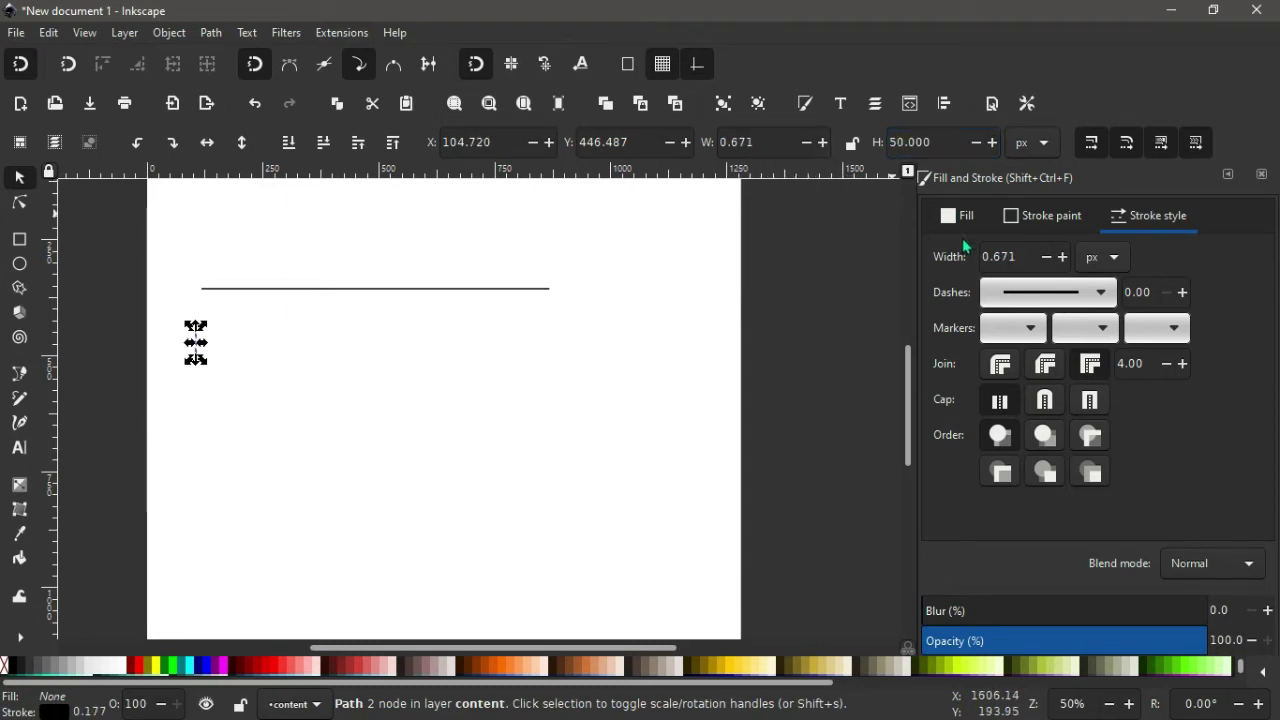
{"action": "left_click_drag", "start_coordinate": [1028, 257], "coordinate": [928, 254]}
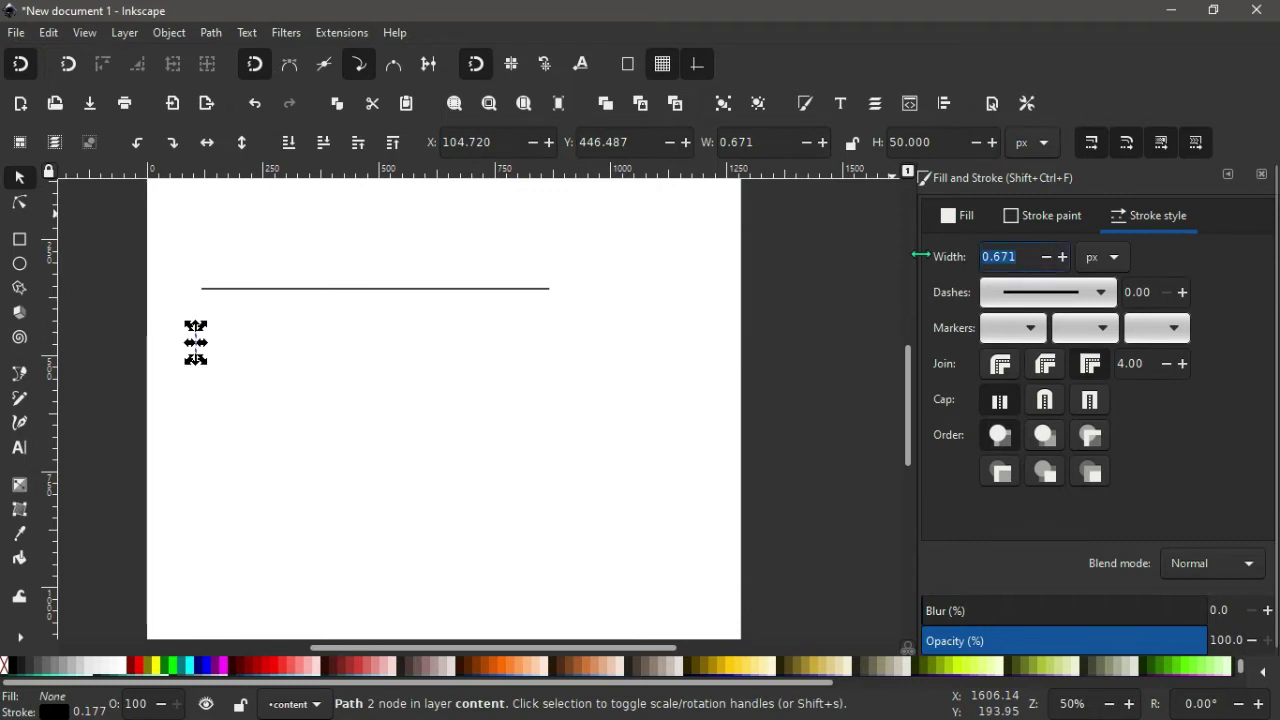
{"action": "type", "text": "3"}
{"action": "key", "text": "Return"}
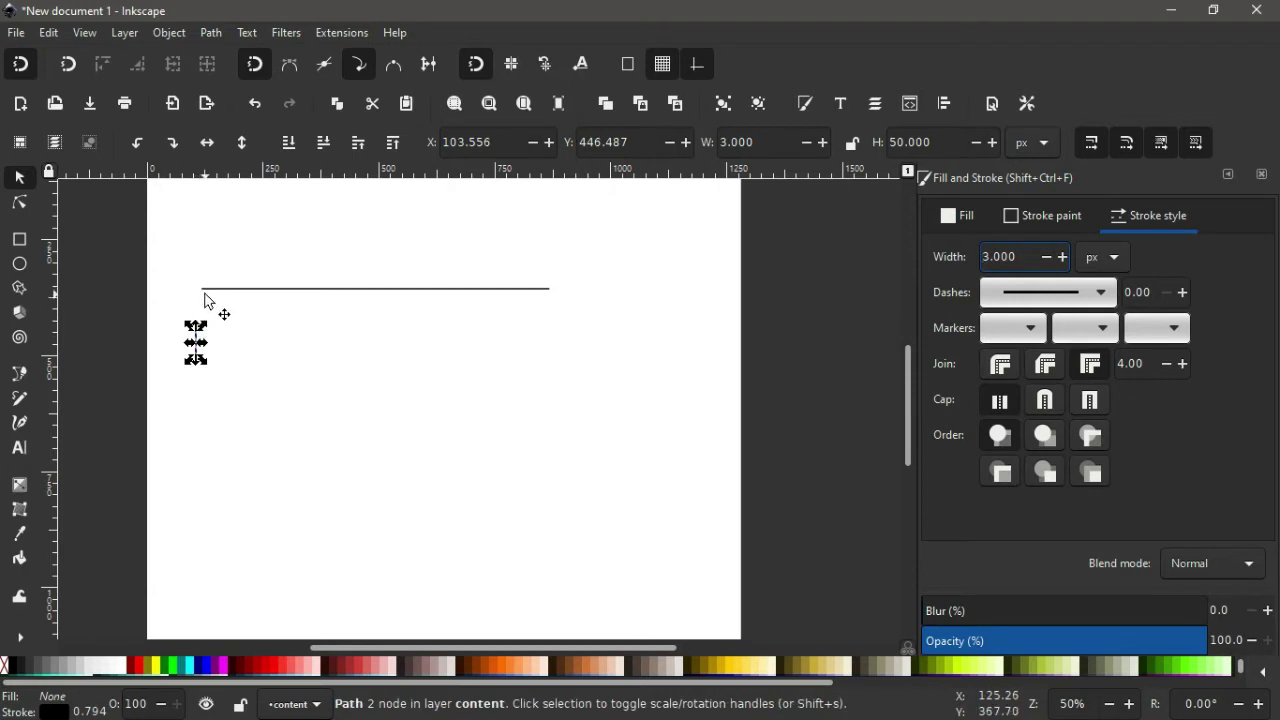
Snap the vertical stroke's top onto the horizontal line's left end.
{"action": "left_click_drag", "start_coordinate": [196, 342], "coordinate": [202, 298]}
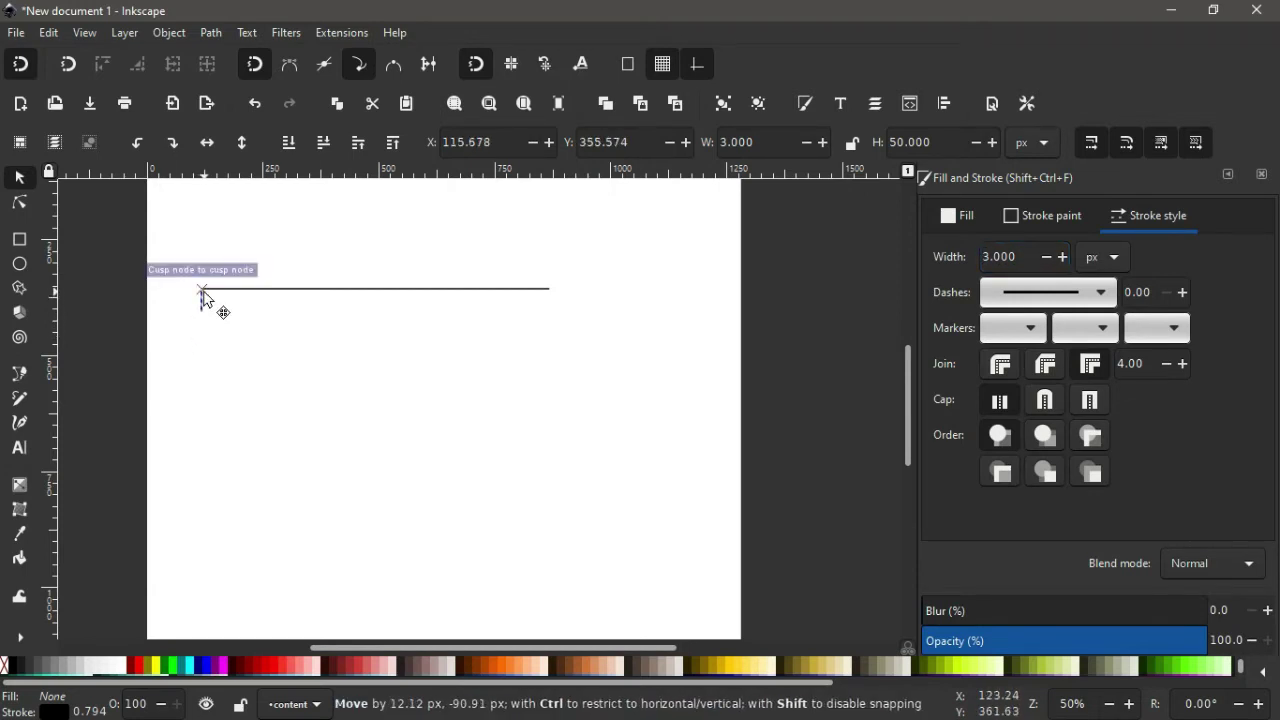
{"action": "left_click_drag", "start_coordinate": [202, 292], "coordinate": [203, 293]}
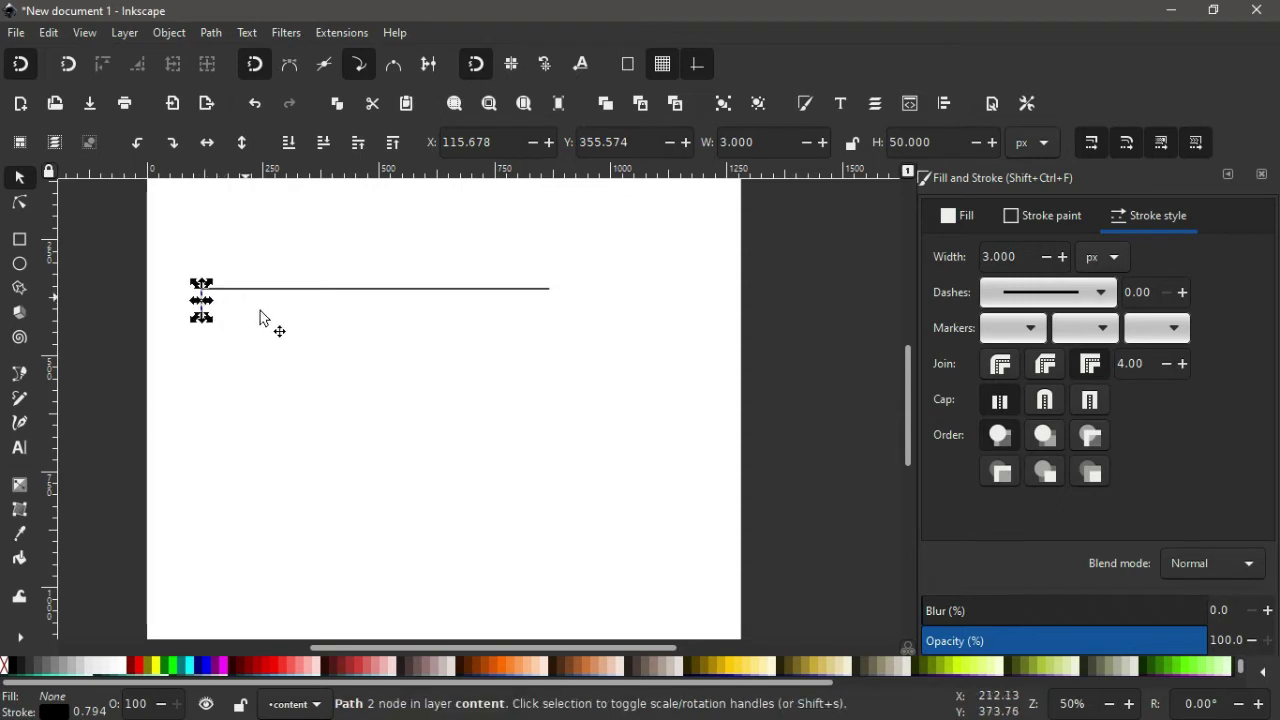
{"action": "left_click", "coordinate": [205, 371]}
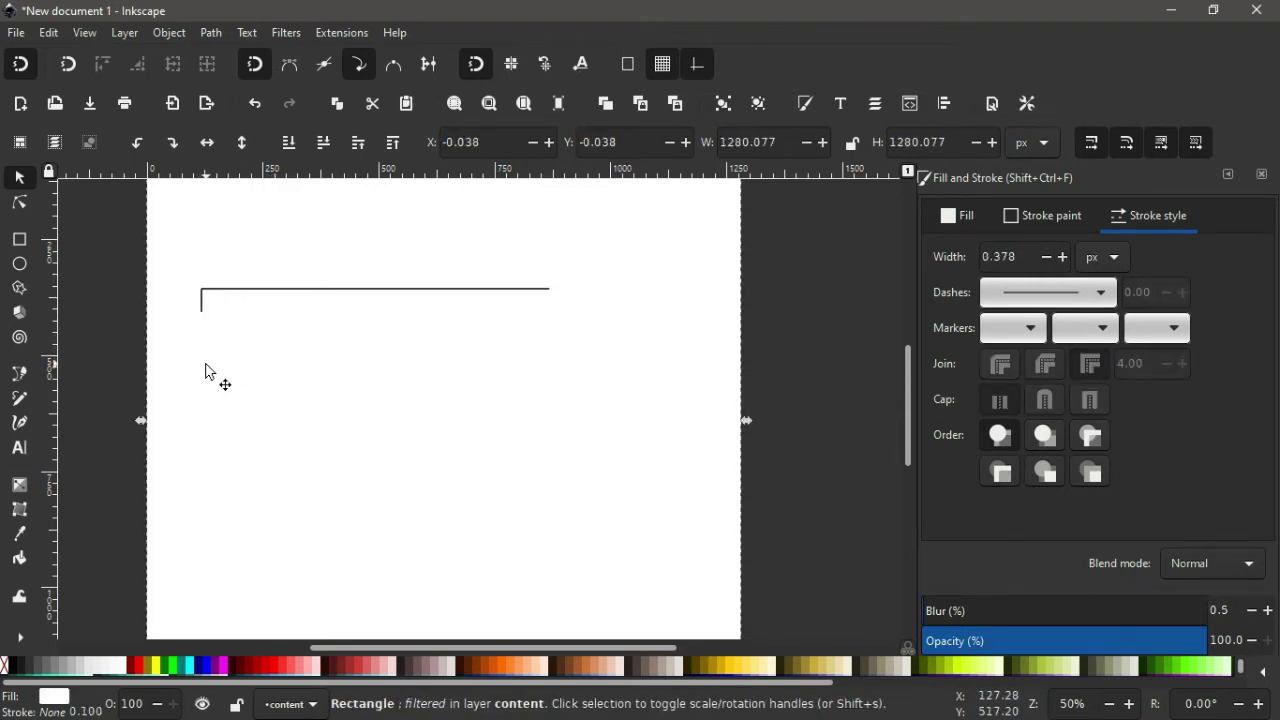
Duplicate the horizontal line and move the copy 50 px below the original.
{"action": "left_click", "coordinate": [294, 293]}
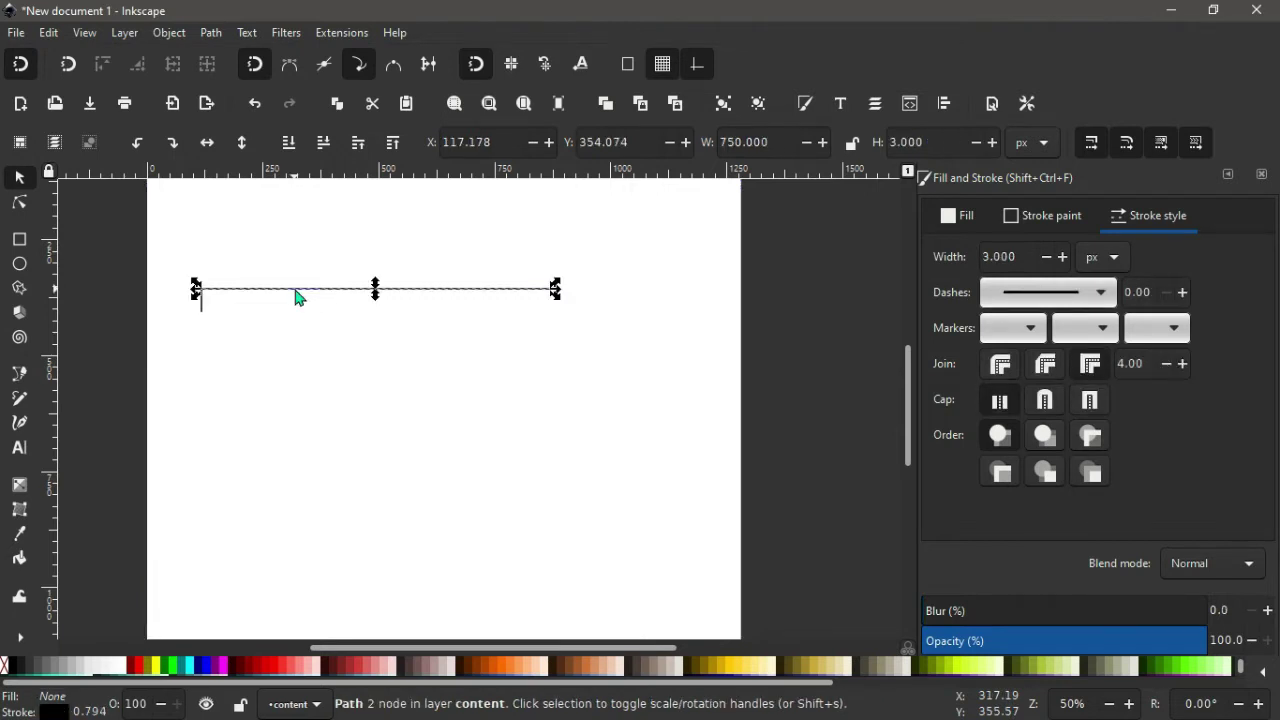
{"action": "right_click", "coordinate": [296, 294]}
{"action": "left_click", "coordinate": [328, 321]}
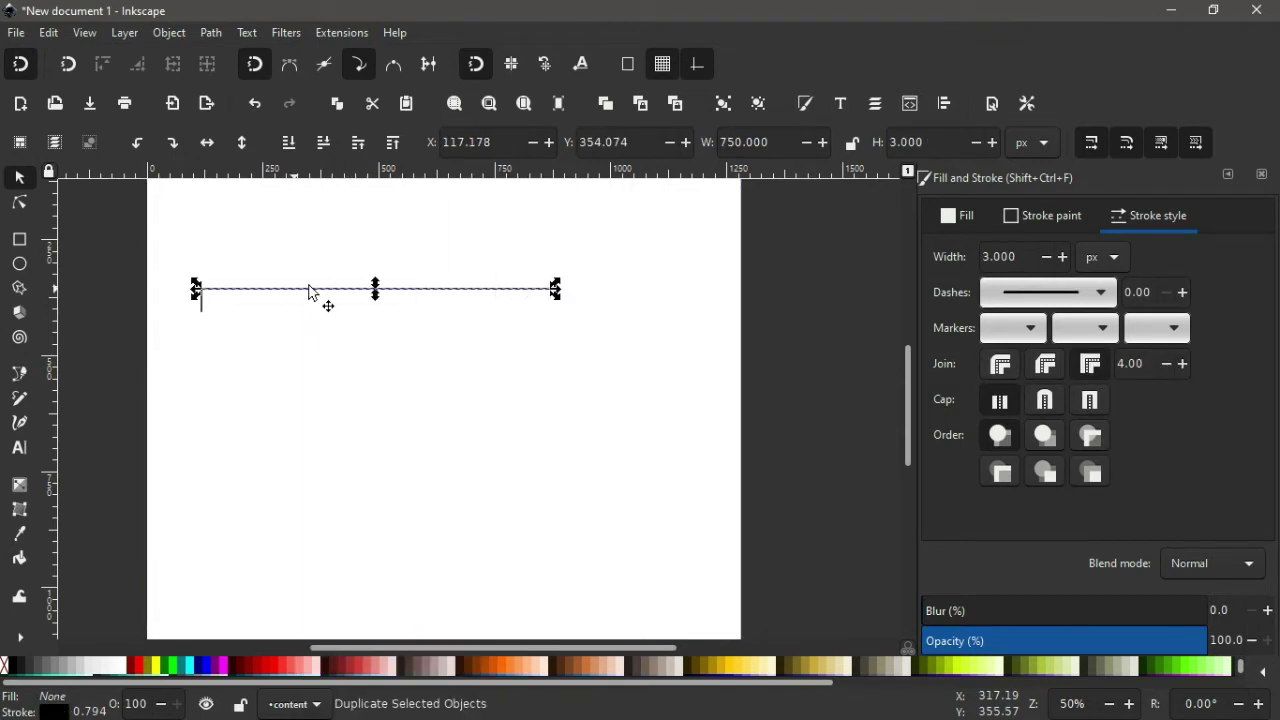
{"action": "left_click_drag", "start_coordinate": [308, 288], "coordinate": [307, 315]}
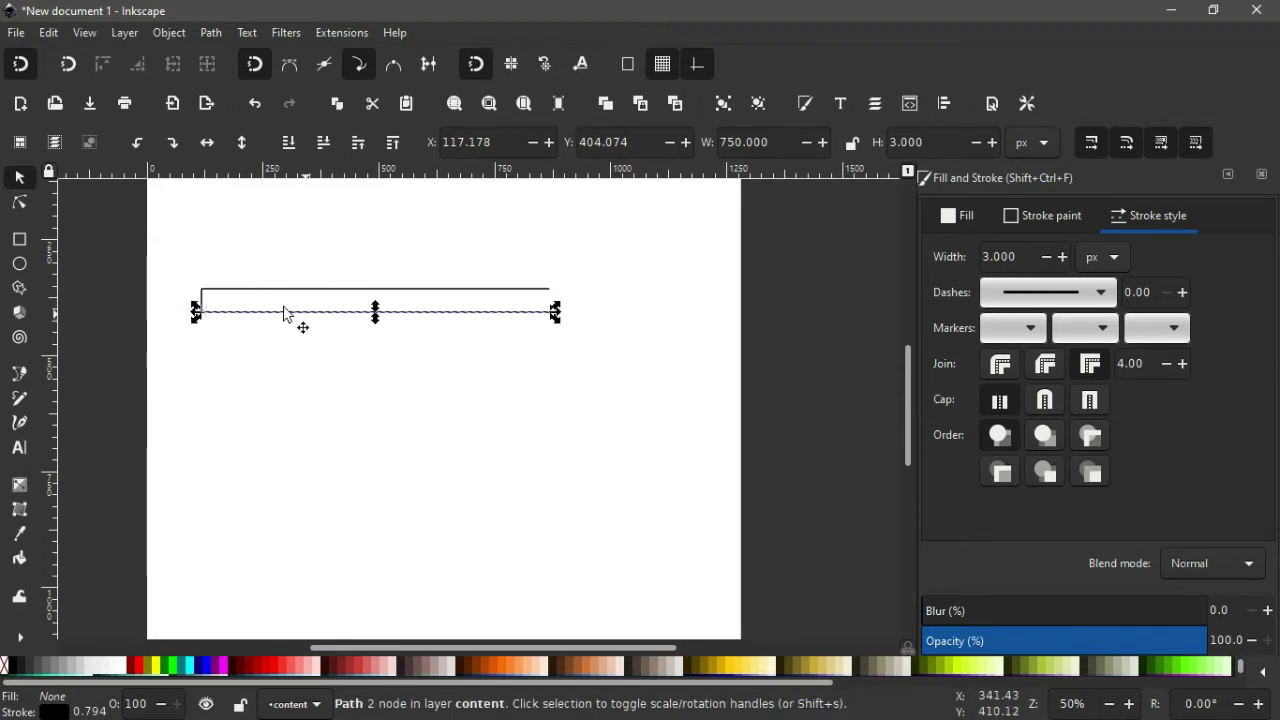
Move the vertical stroke down 50 px to the second line and shorten it to 25 px.
{"action": "left_click", "coordinate": [201, 297]}
{"action": "left_click_drag", "start_coordinate": [201, 293], "coordinate": [200, 328]}
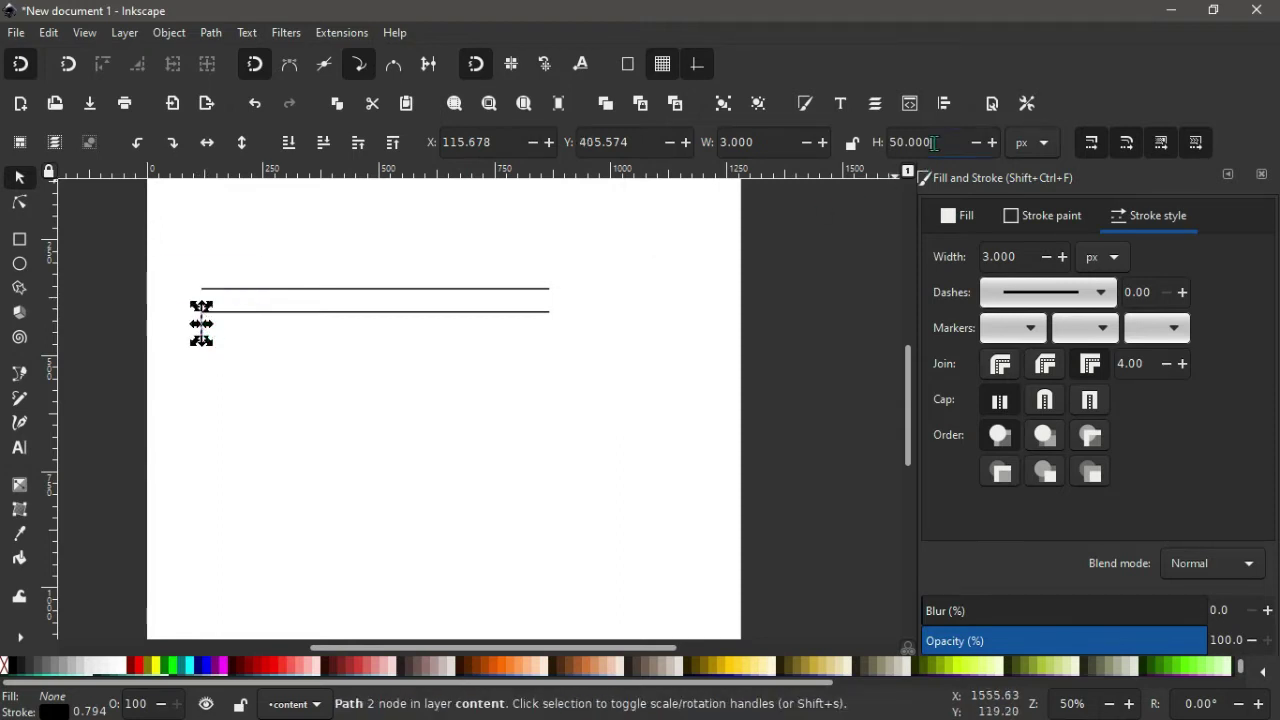
{"action": "left_click_drag", "start_coordinate": [934, 142], "coordinate": [835, 160]}
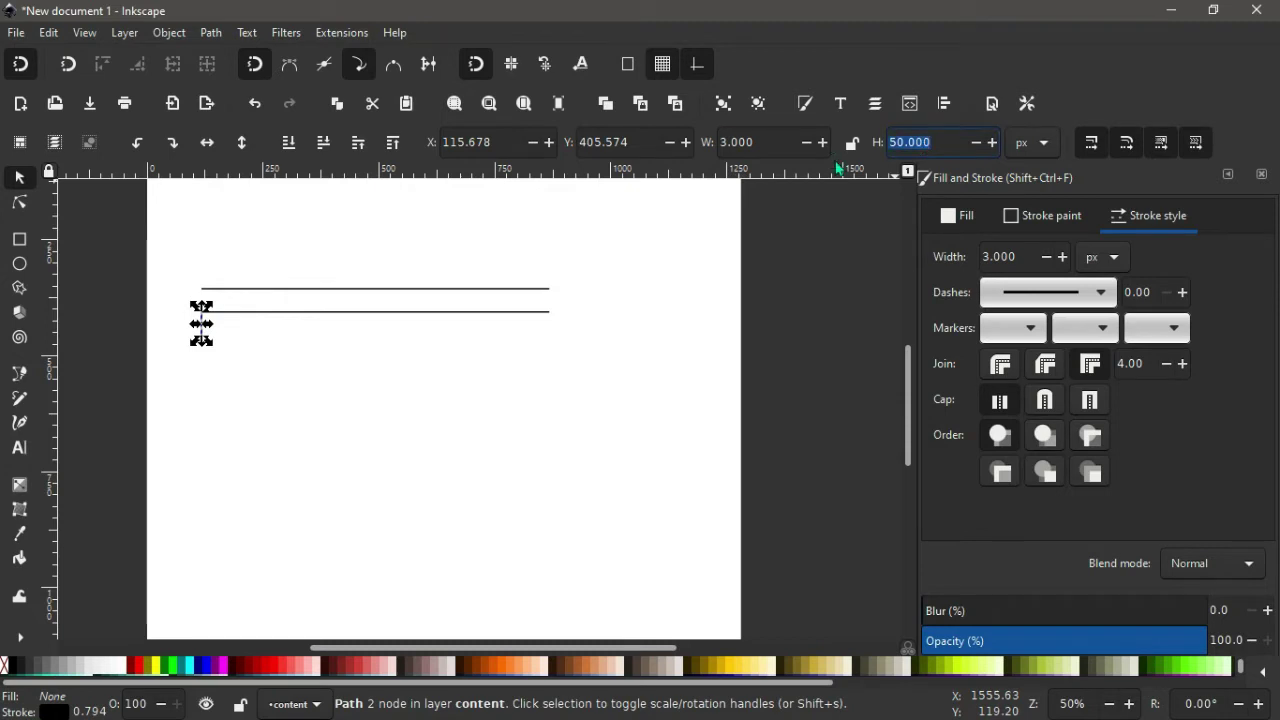
{"action": "type", "text": "25"}
{"action": "key", "text": "Return"}
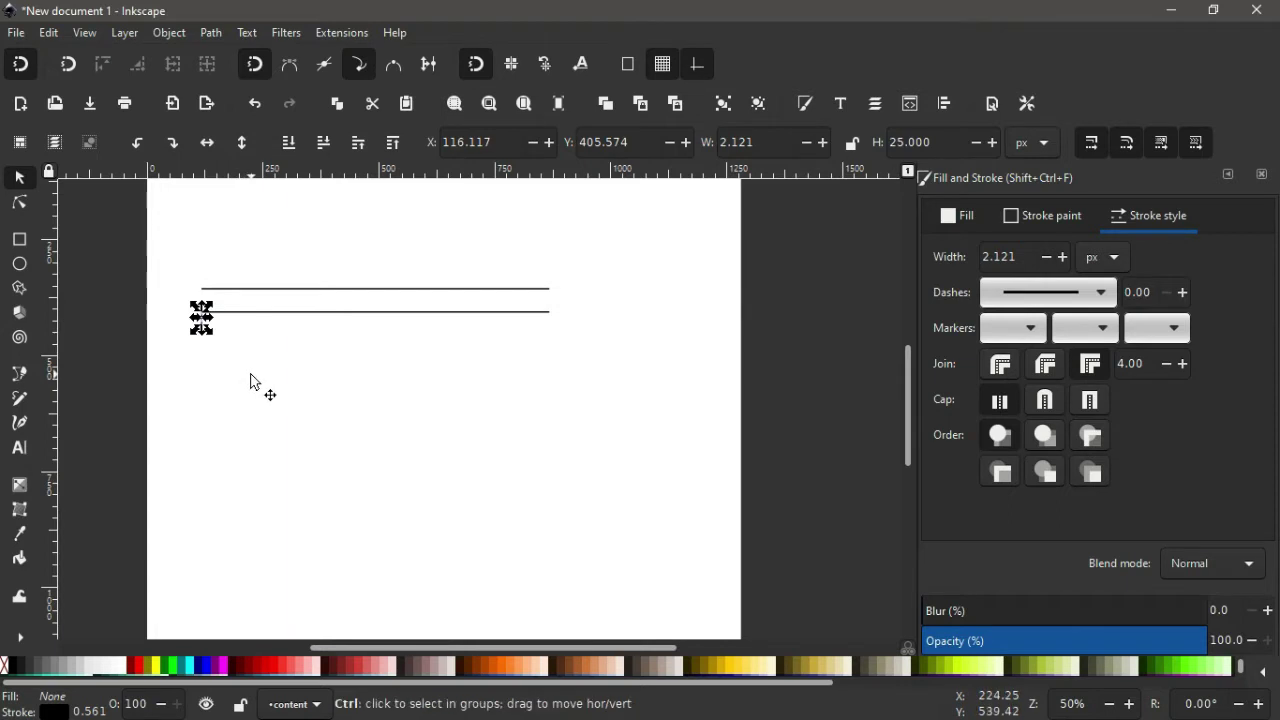
{"action": "scroll", "coordinate": [250, 380], "scroll_direction": "up", "scroll_amount": 1}
{"action": "scroll", "coordinate": [194, 389], "scroll_direction": "up", "scroll_amount": 1}
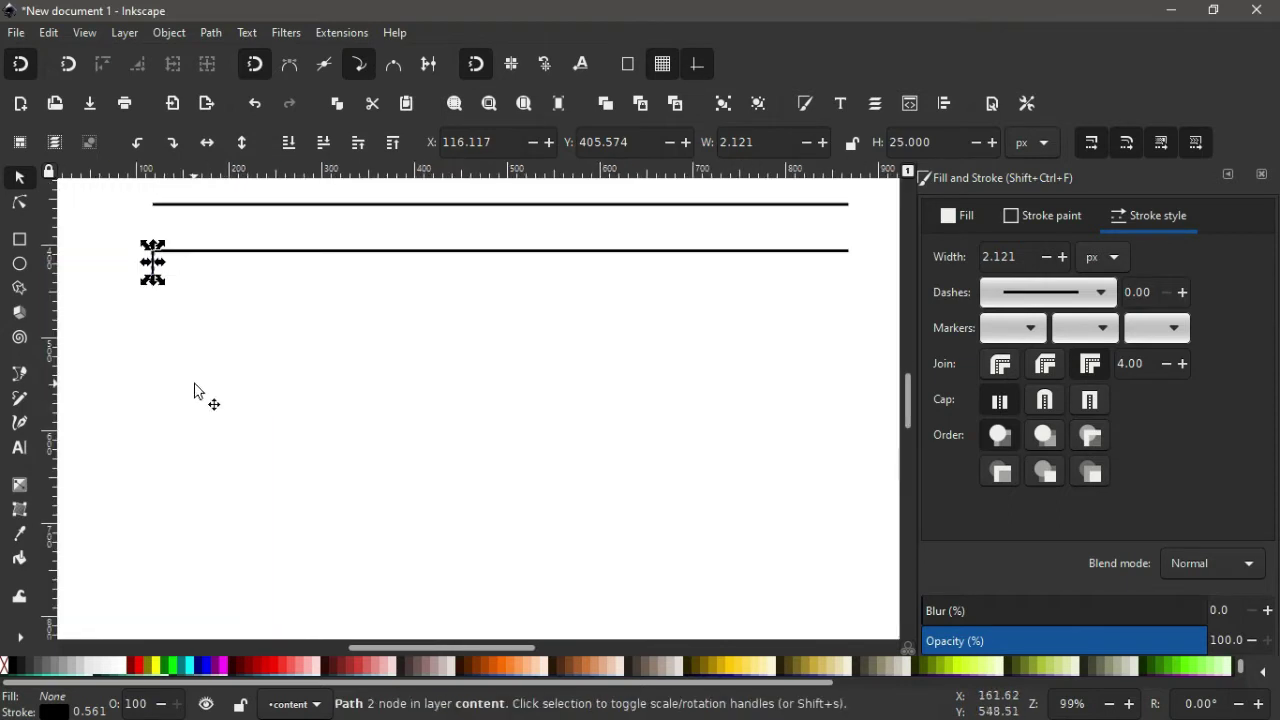
{"action": "left_click", "coordinate": [194, 389]}
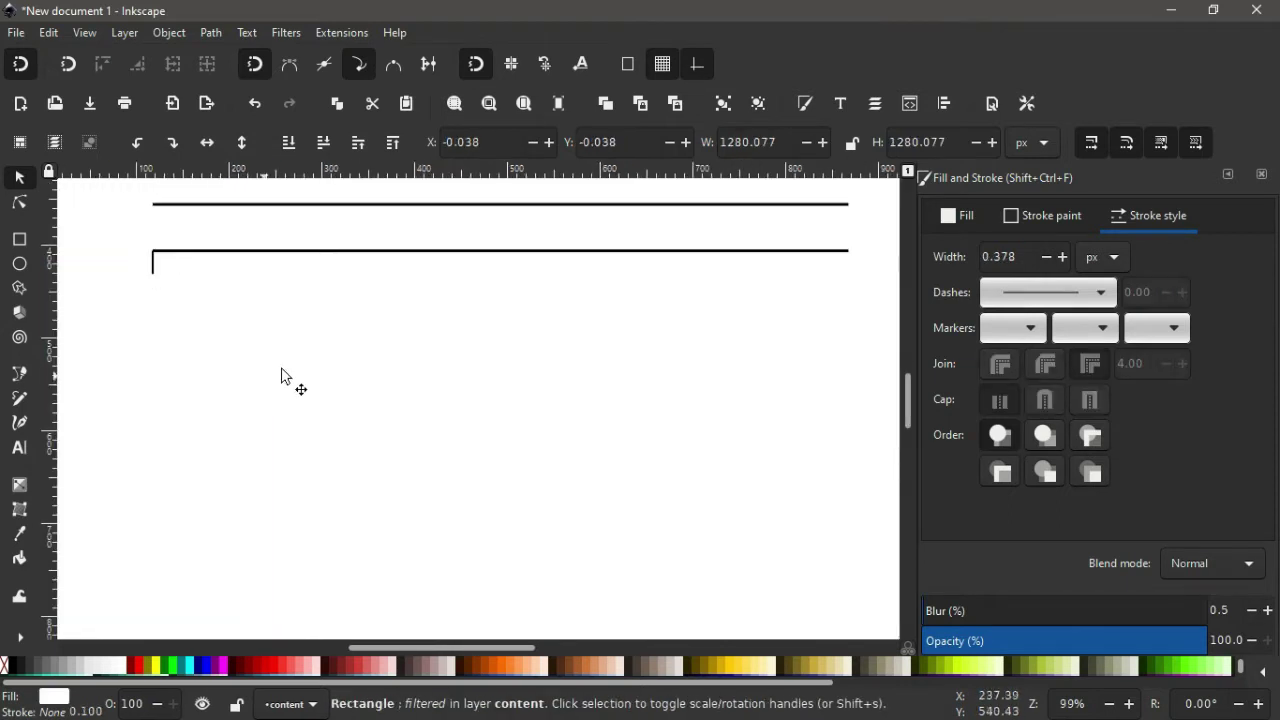
Duplicate the second line and move the copy 25 px lower.
{"action": "left_click", "coordinate": [260, 252]}
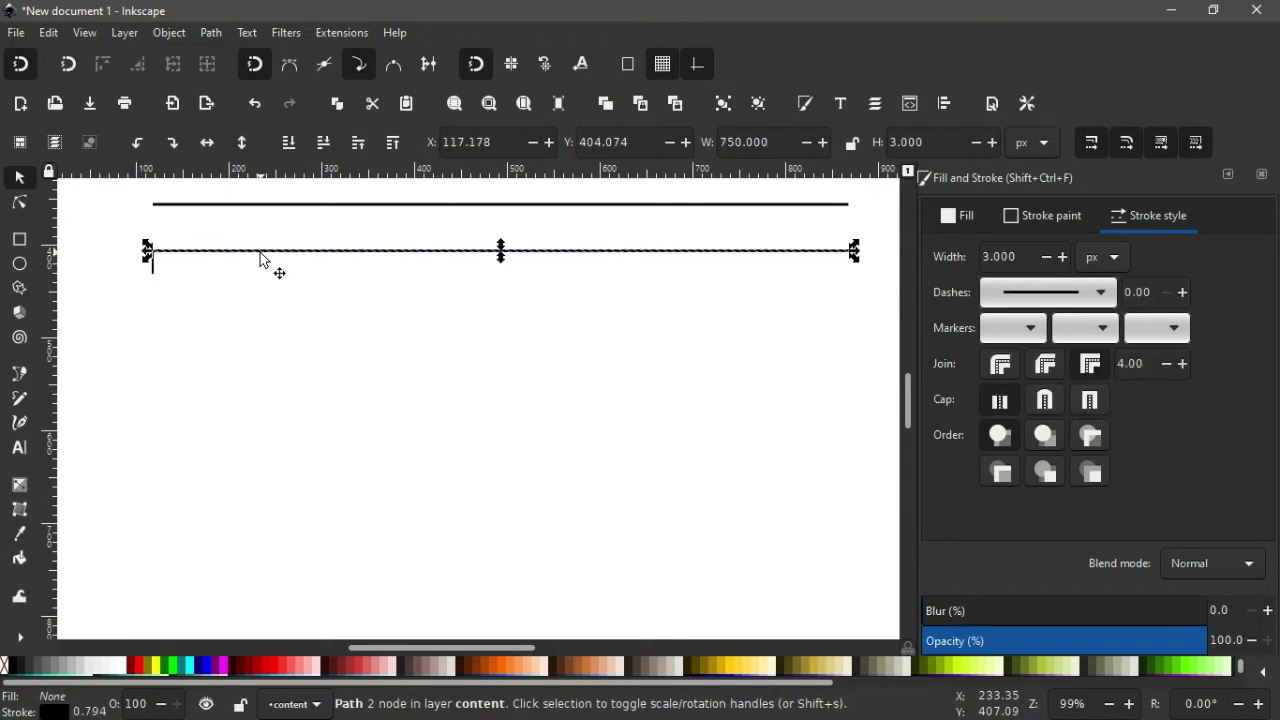
{"action": "right_click", "coordinate": [262, 259]}
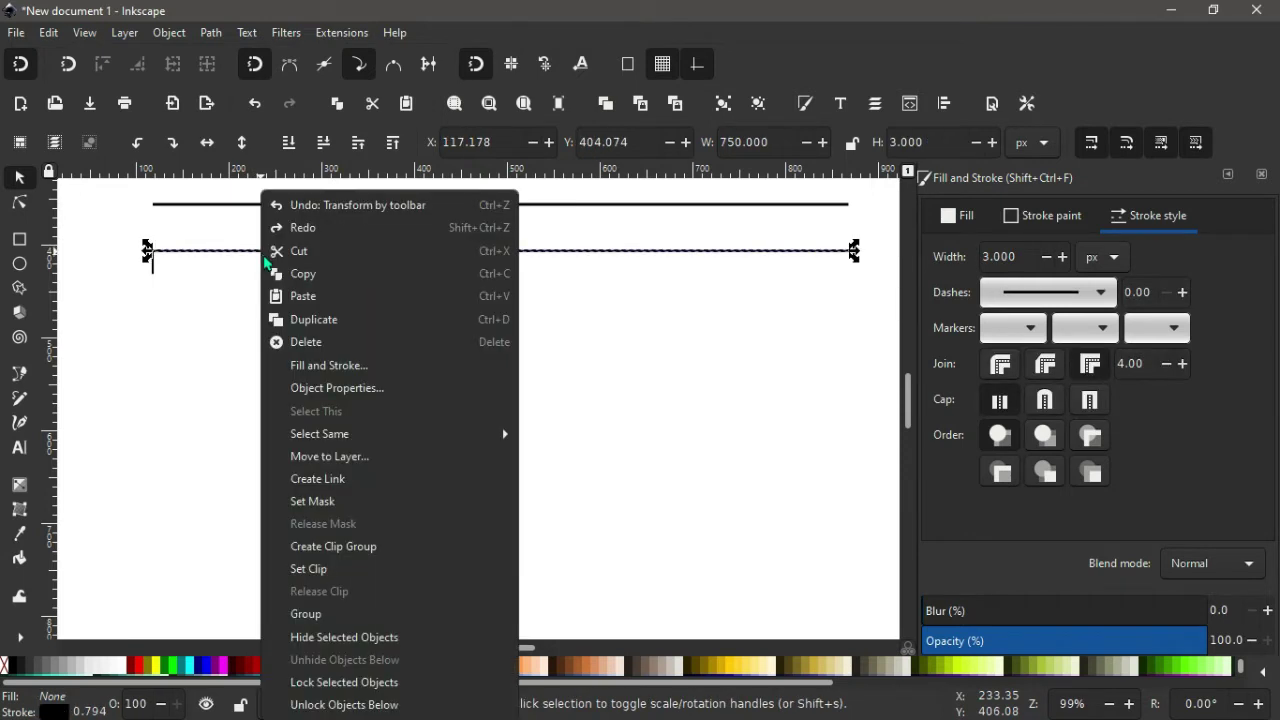
{"action": "left_click", "coordinate": [311, 322]}
{"action": "left_click_drag", "start_coordinate": [305, 257], "coordinate": [301, 288]}
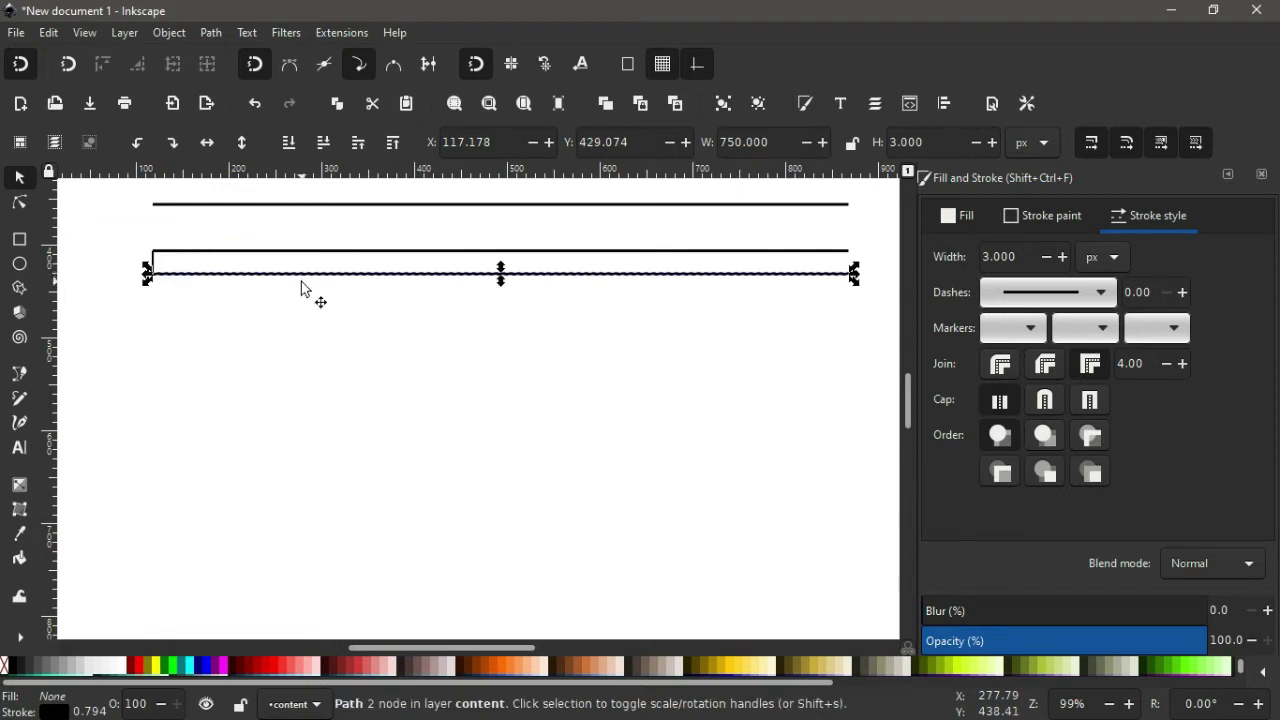
Move the vertical stroke down 25 px to the third line and make it 120 px tall.
{"action": "left_click", "coordinate": [153, 256]}
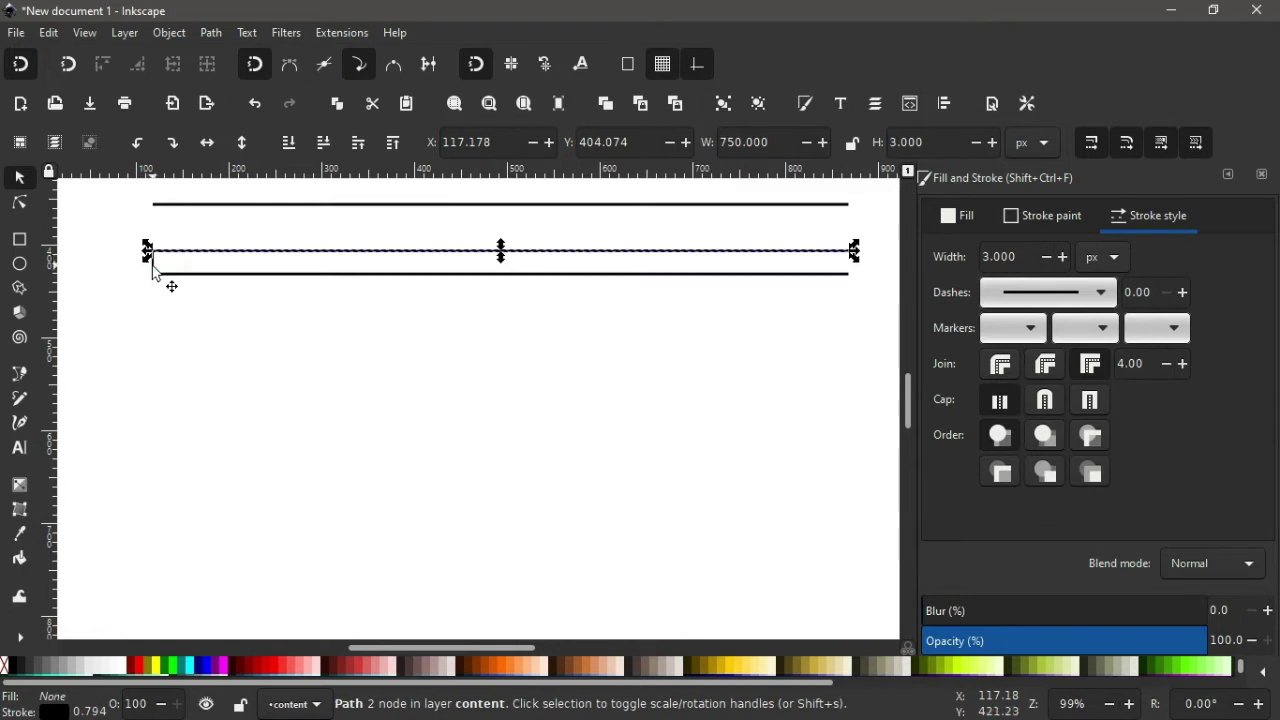
{"action": "scroll", "coordinate": [154, 270], "scroll_direction": "up", "scroll_amount": 1, "text": "ctrl"}
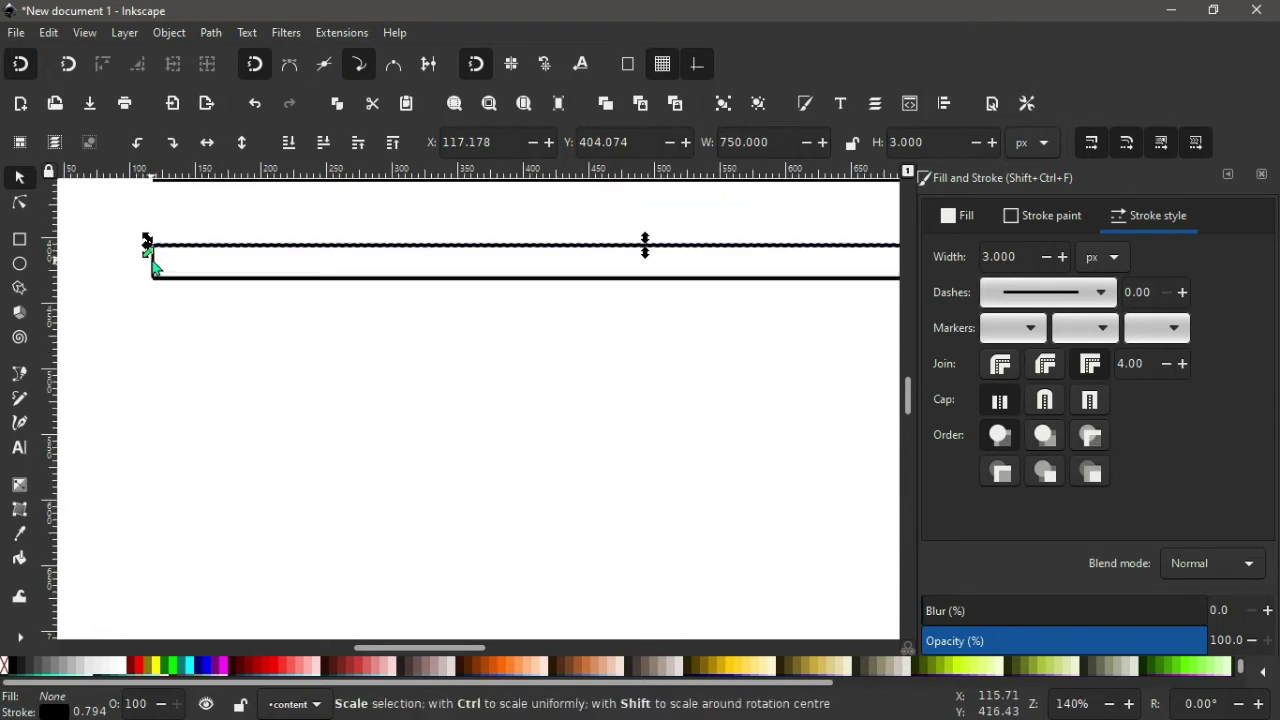
{"action": "left_click", "coordinate": [154, 268]}
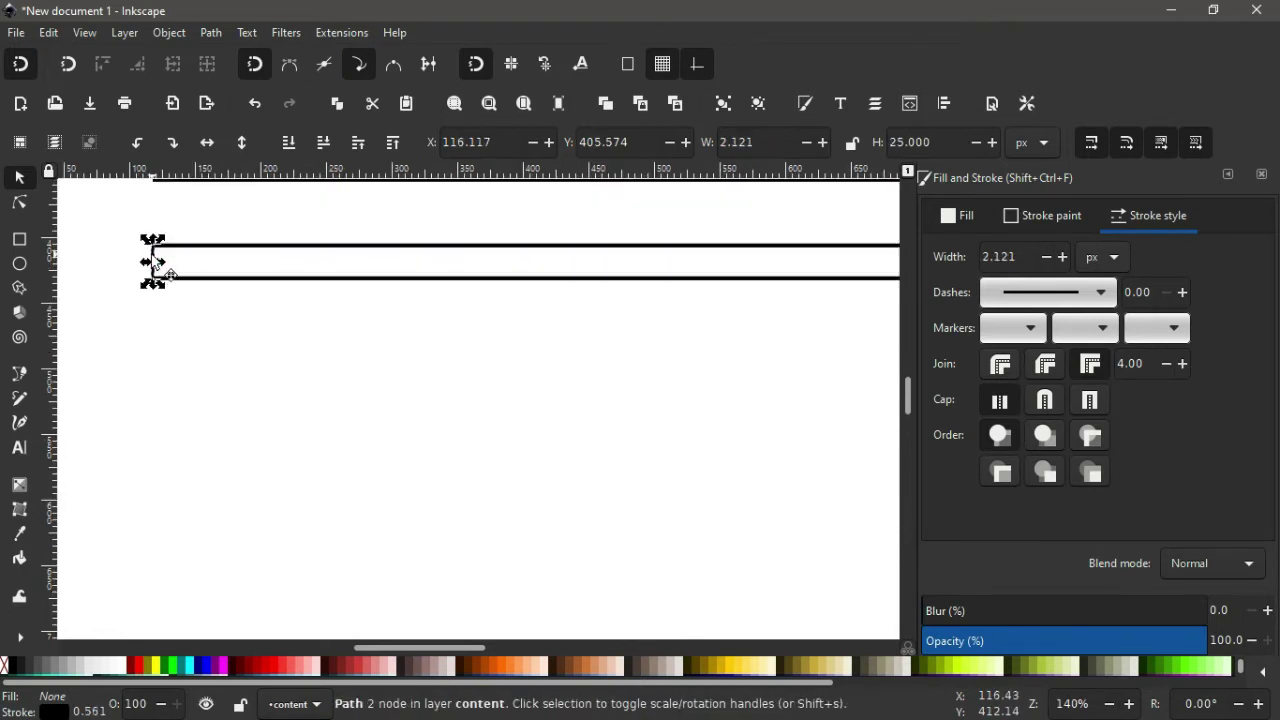
{"action": "left_click_drag", "start_coordinate": [153, 262], "coordinate": [150, 313]}
{"action": "double_click", "coordinate": [926, 142]}
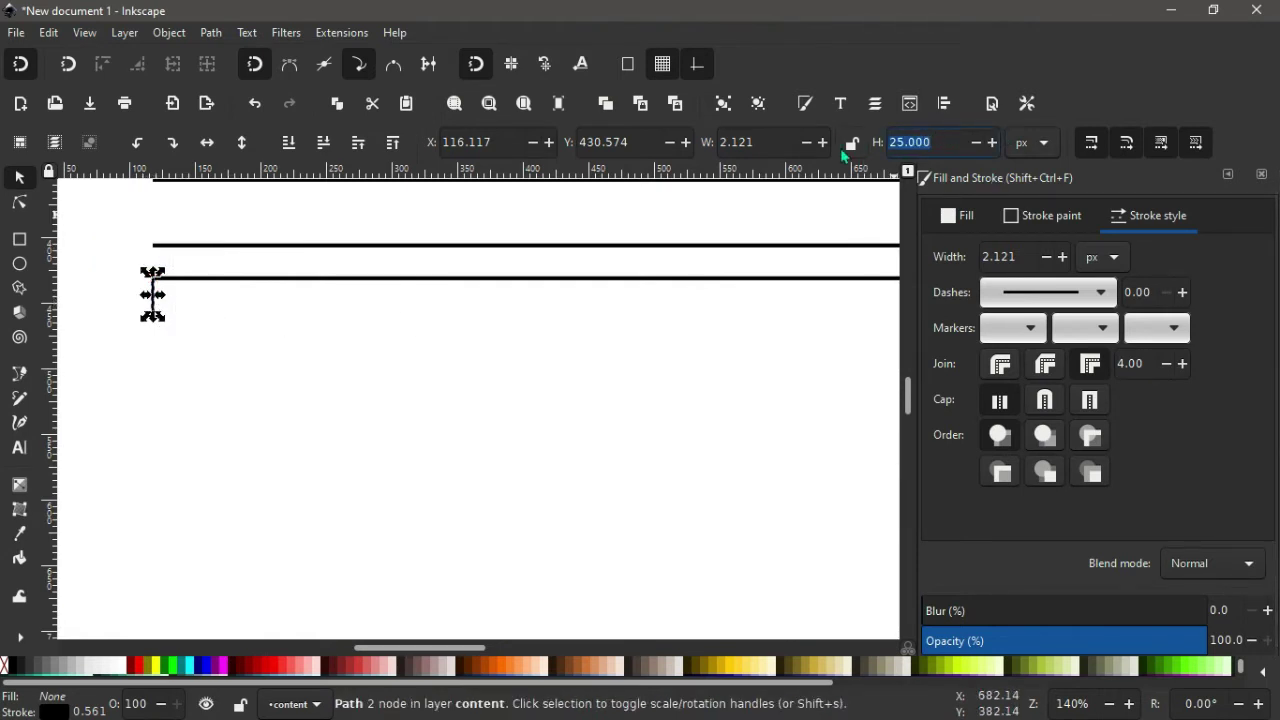
{"action": "type", "text": "120"}
{"action": "key", "text": "Return"}
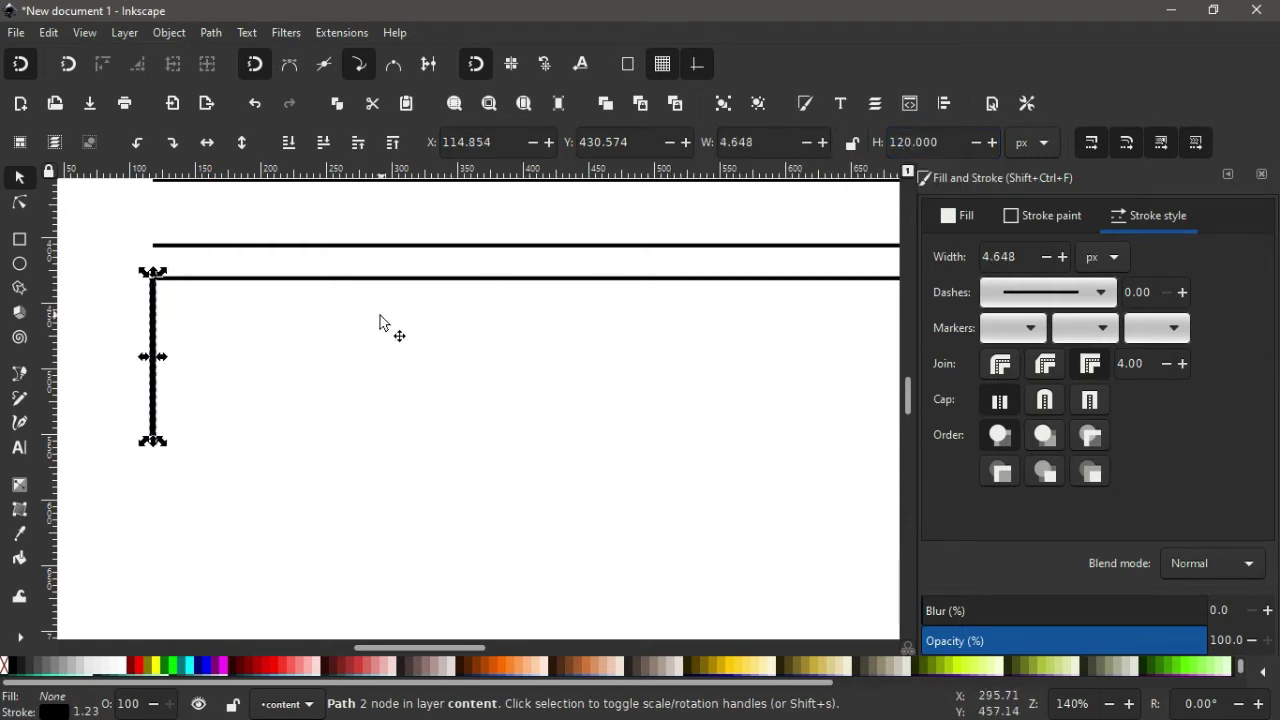
Duplicate the third line and move the copy 120 px down to close the box.
{"action": "left_click", "coordinate": [374, 281]}
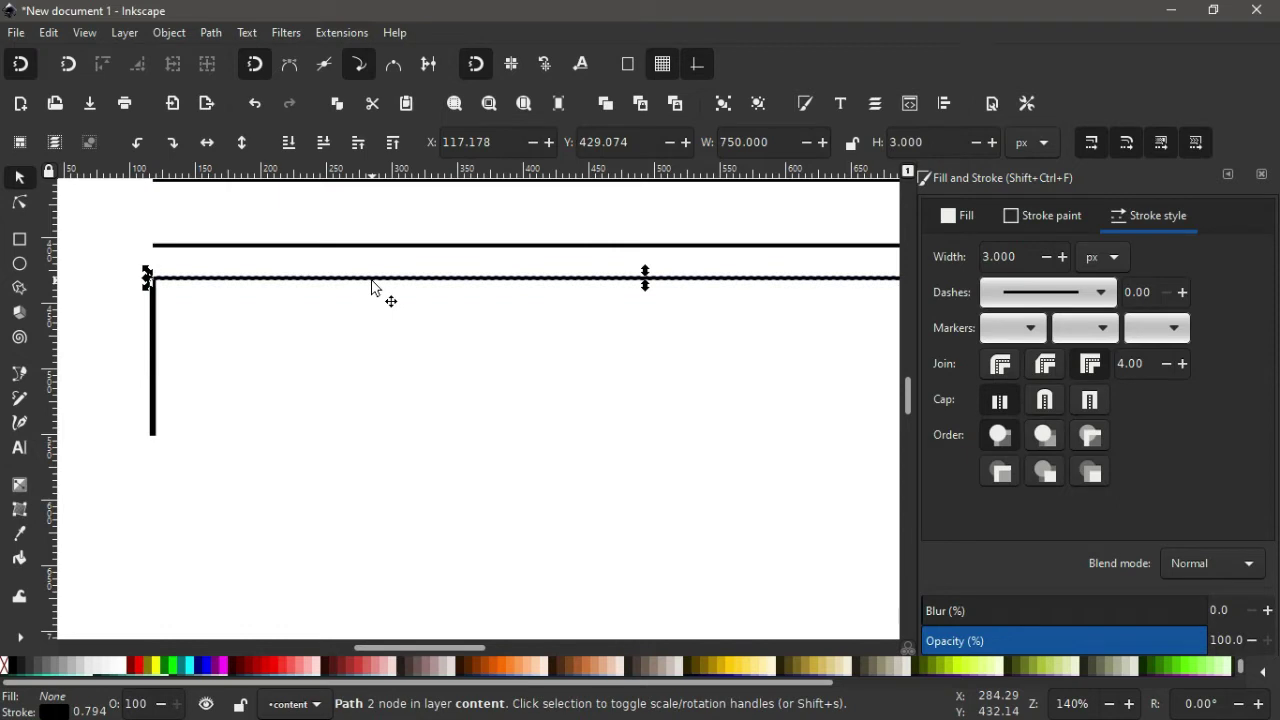
{"action": "right_click", "coordinate": [373, 288]}
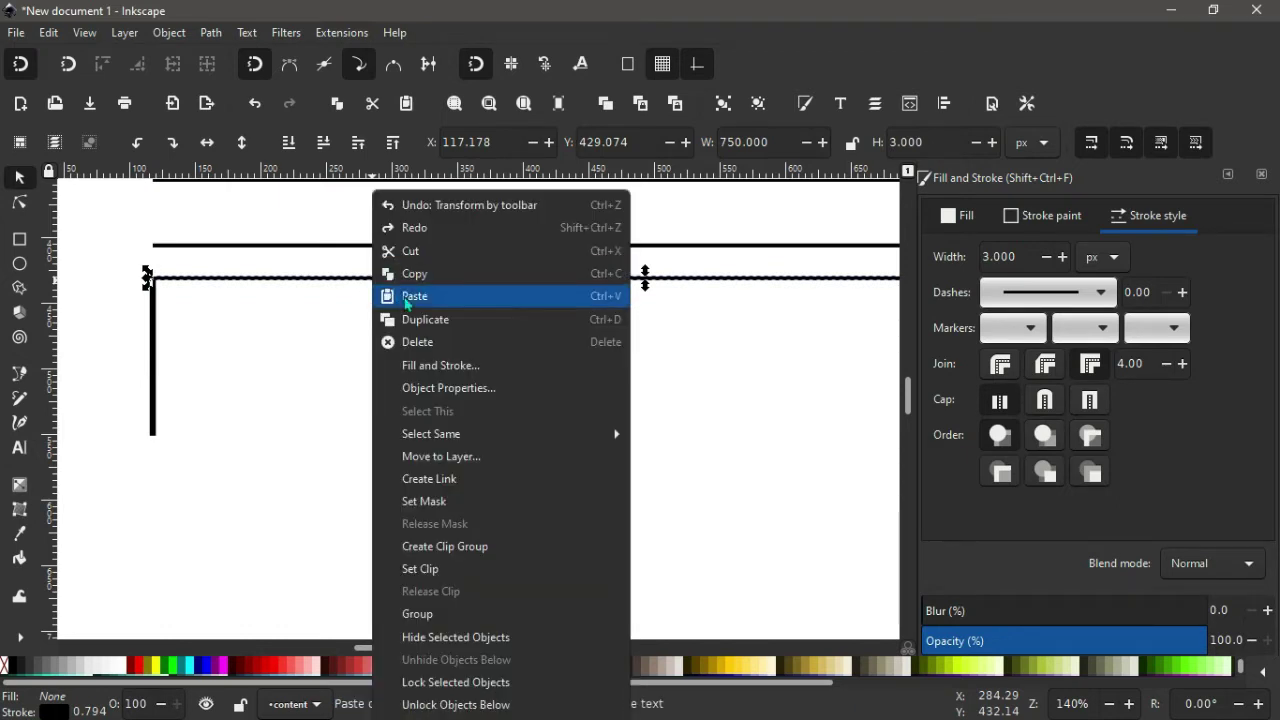
{"action": "left_click", "coordinate": [424, 324]}
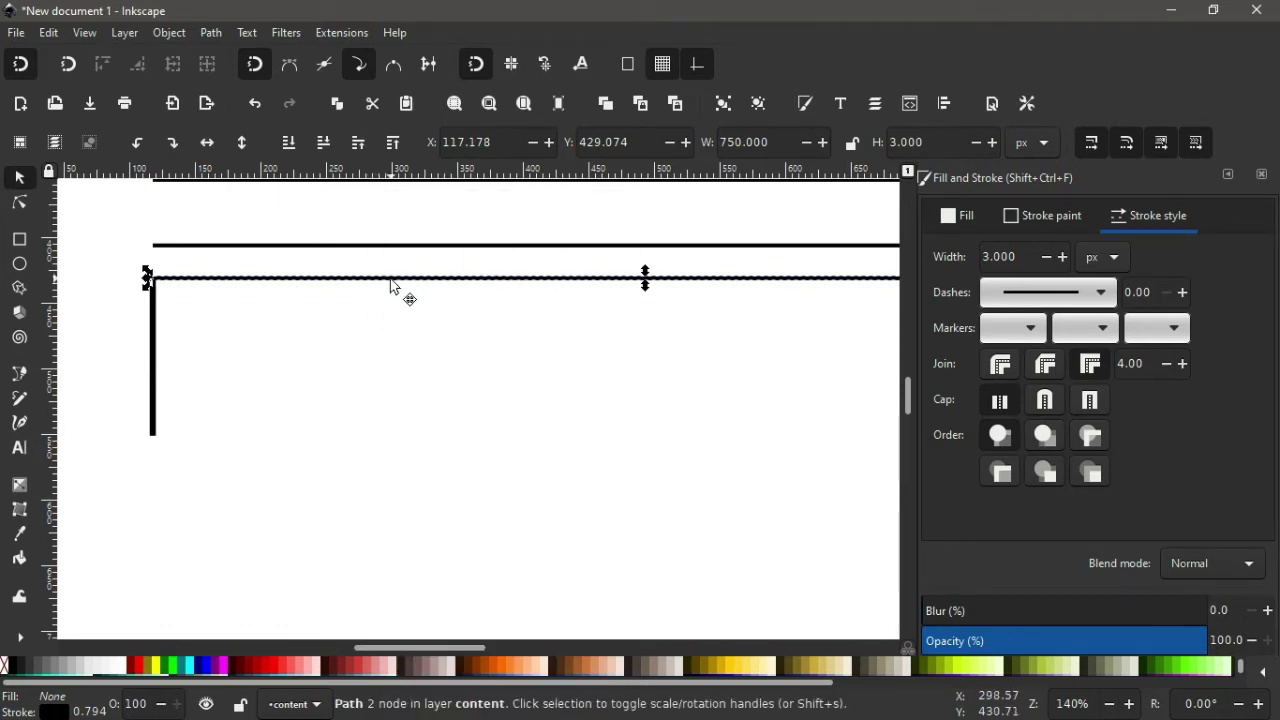
{"action": "left_click_drag", "start_coordinate": [390, 281], "coordinate": [381, 441]}
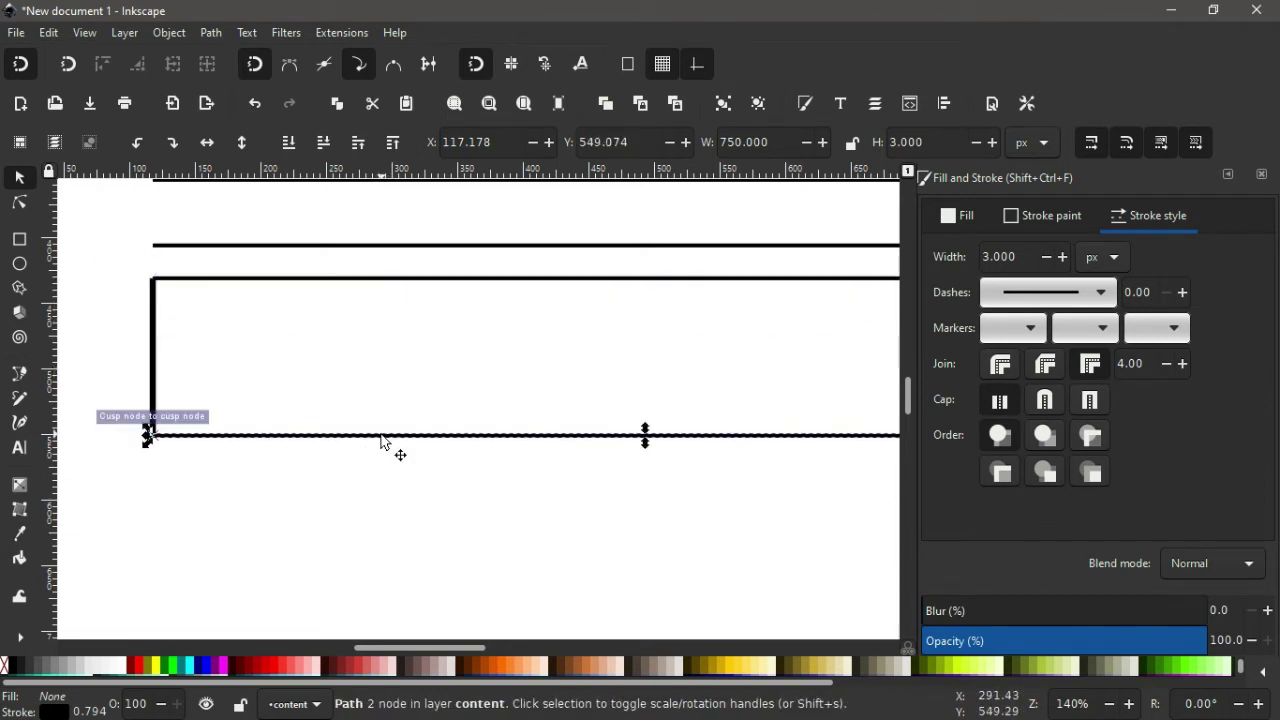
{"action": "left_click", "coordinate": [422, 417], "text": "ctrl"}
{"action": "scroll", "coordinate": [422, 417], "scroll_direction": "down", "scroll_amount": 3}
{"action": "scroll", "coordinate": [422, 417], "scroll_direction": "up", "scroll_amount": 1}
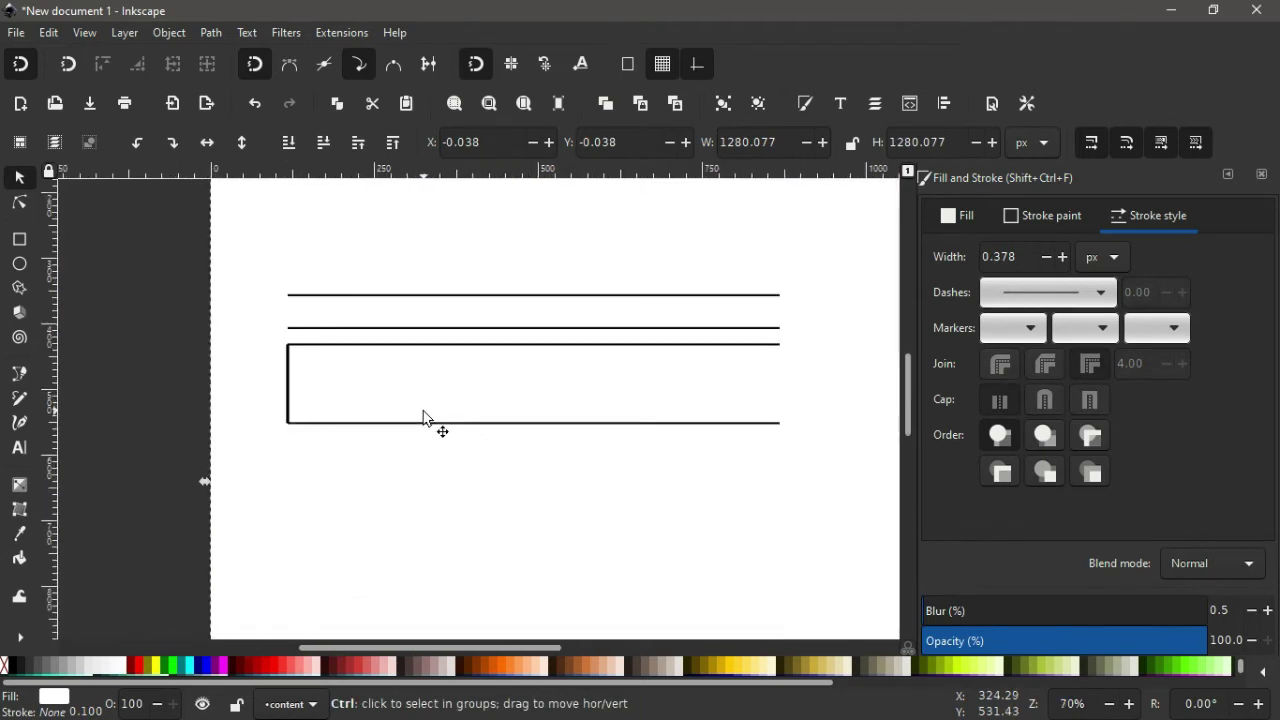
Shorten the box's left vertical side to 50 px.
{"action": "left_click", "coordinate": [287, 387]}
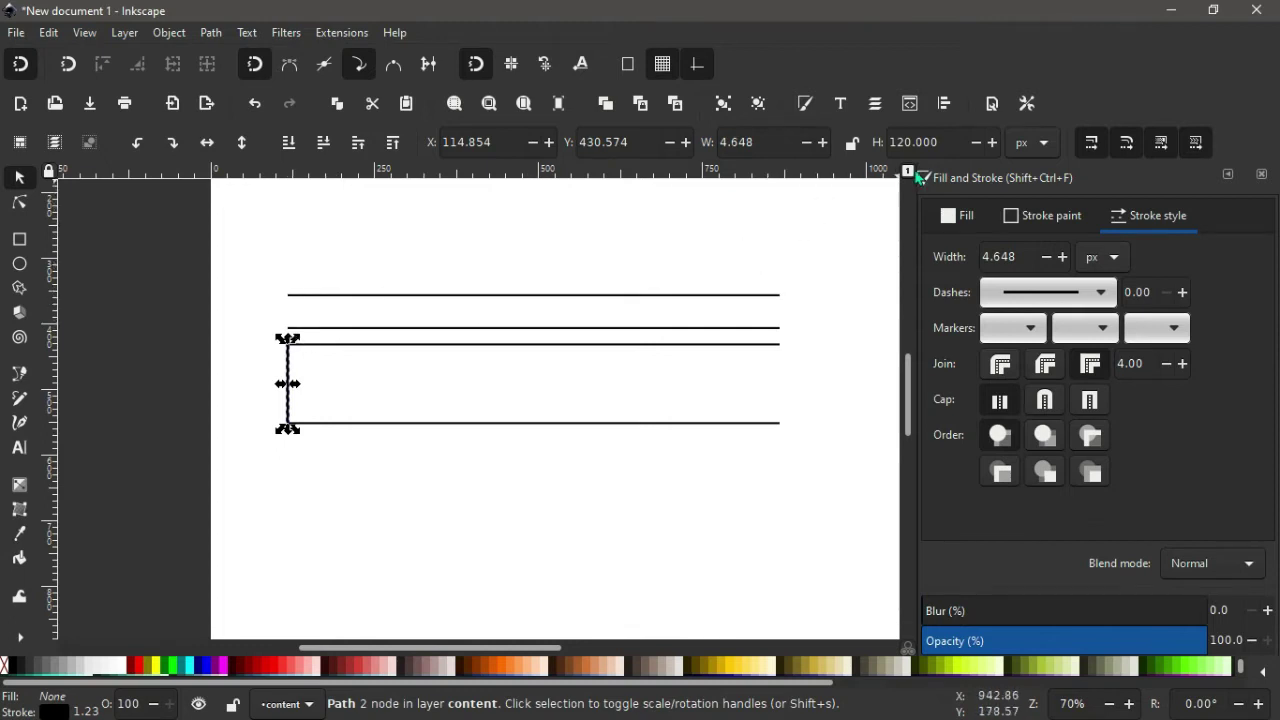
{"action": "left_click", "coordinate": [944, 142]}
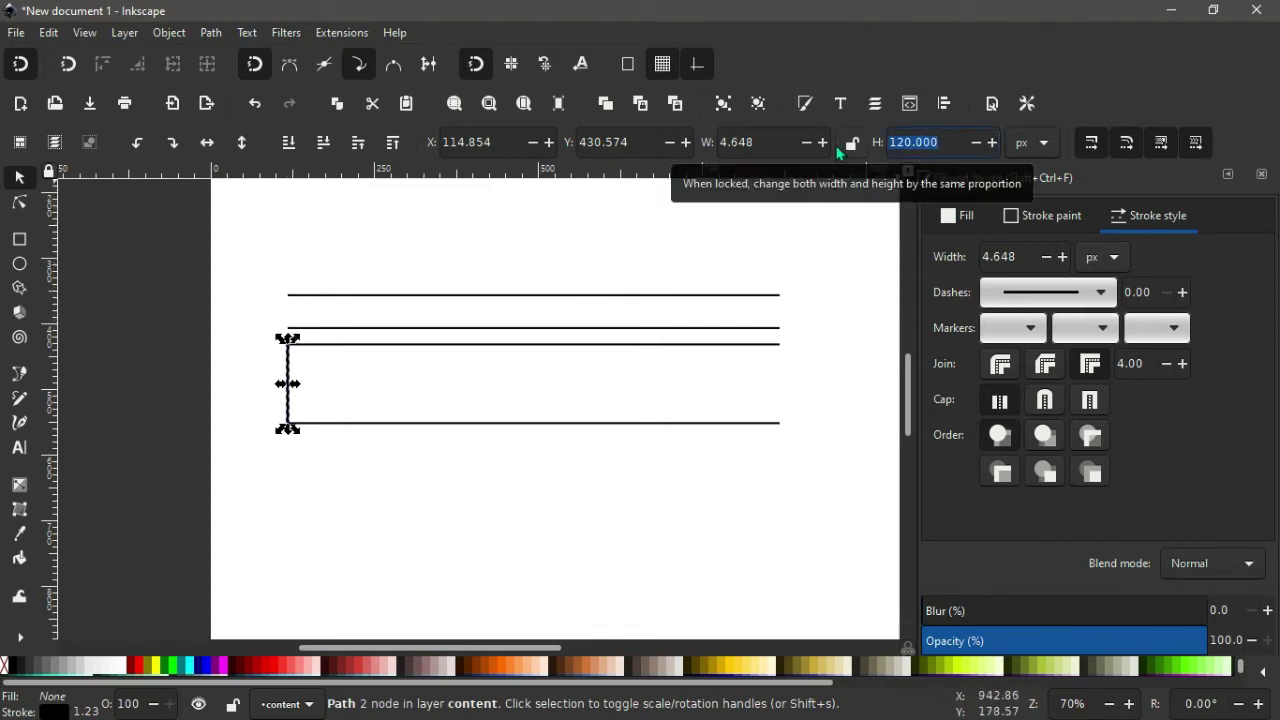
{"action": "type", "text": "50"}
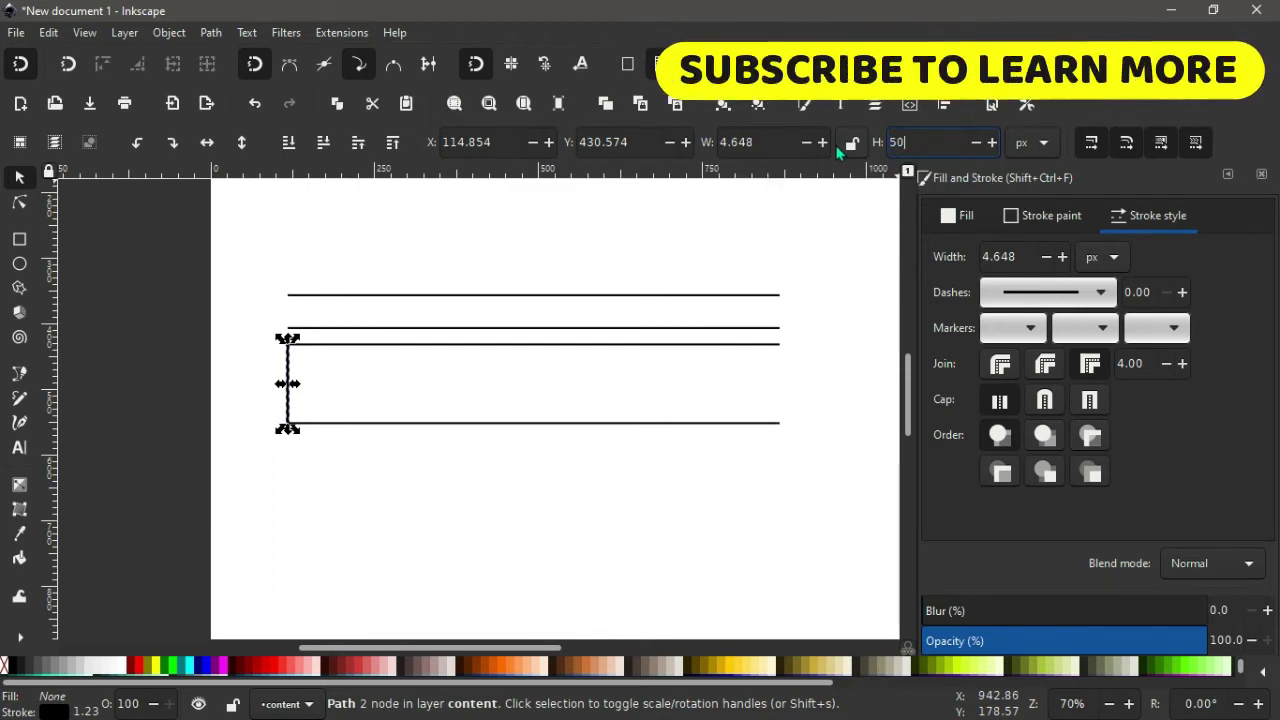
{"action": "key", "text": "Return"}
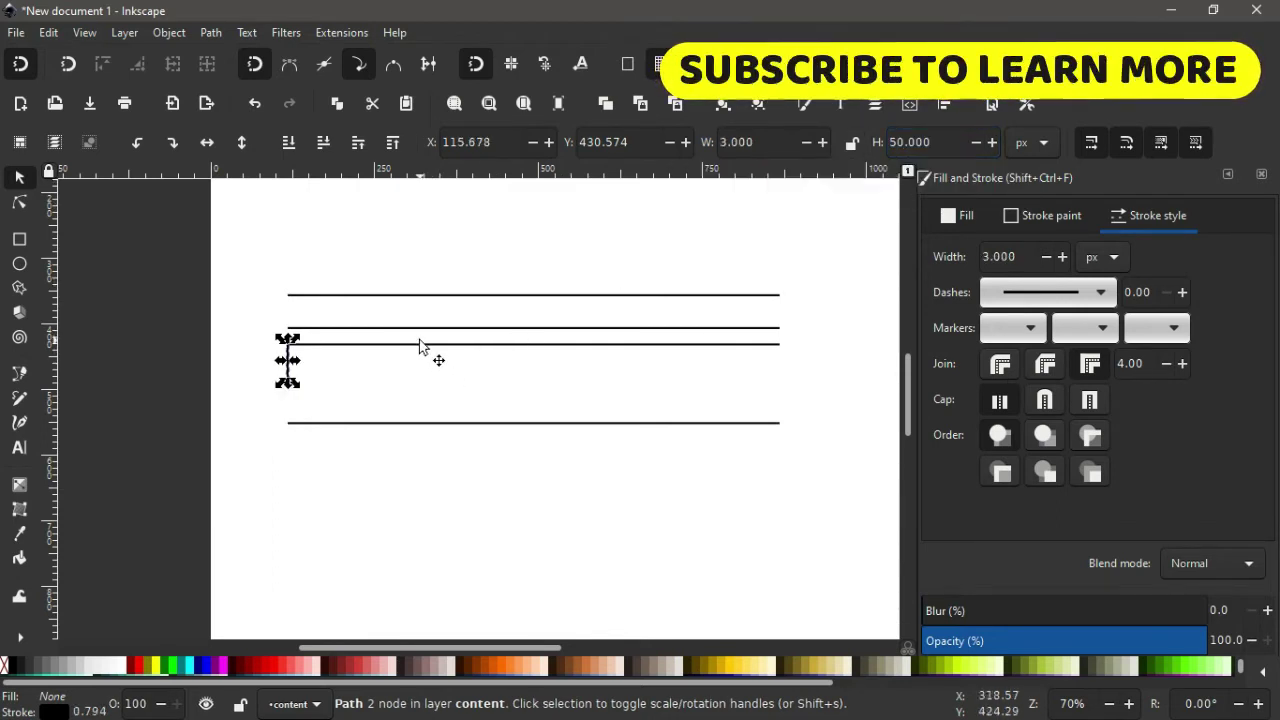
Duplicate the third line 50 px lower and delete the short vertical line.
{"action": "left_click", "coordinate": [413, 346]}
{"action": "right_click", "coordinate": [414, 353]}
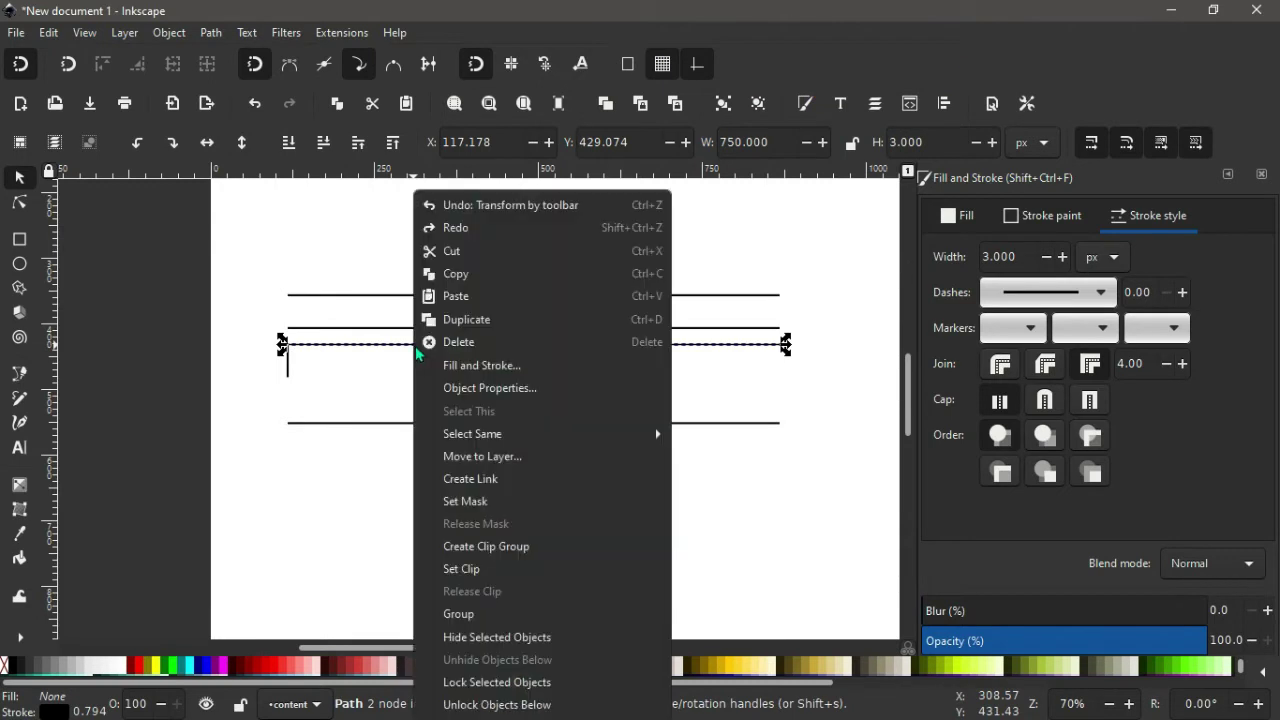
{"action": "left_click", "coordinate": [481, 318]}
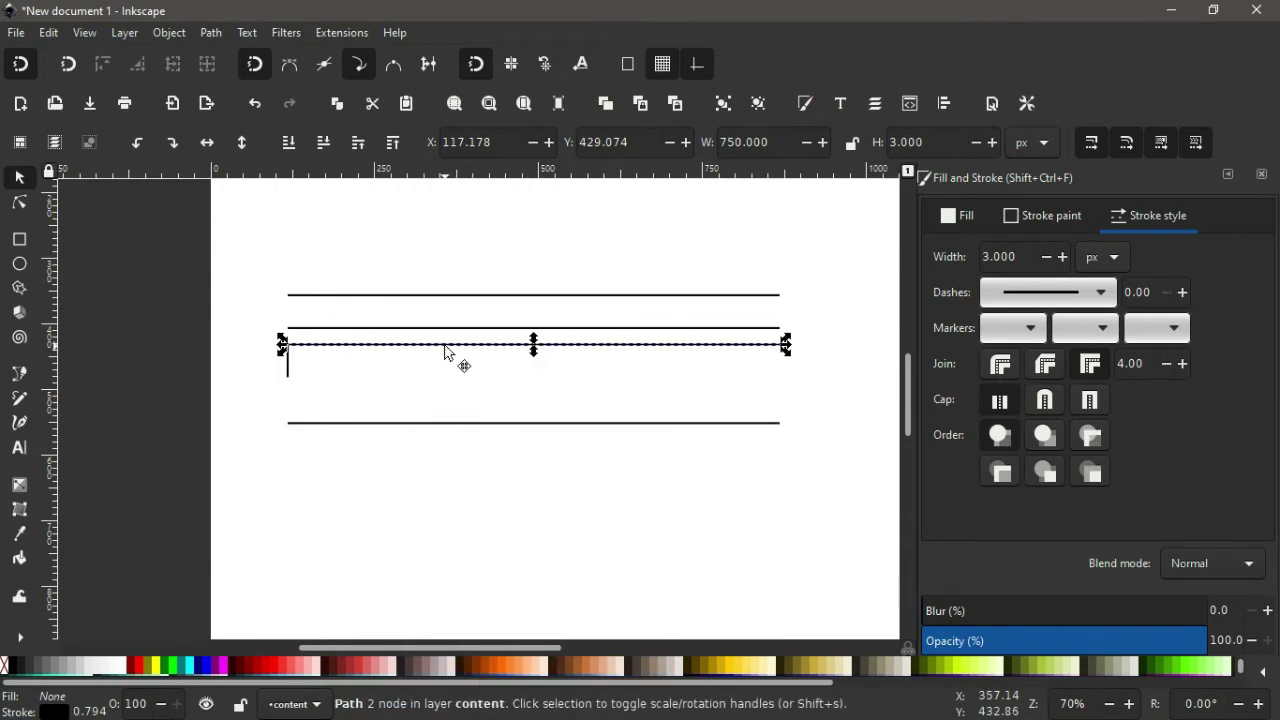
{"action": "left_click_drag", "start_coordinate": [444, 356], "coordinate": [440, 387]}
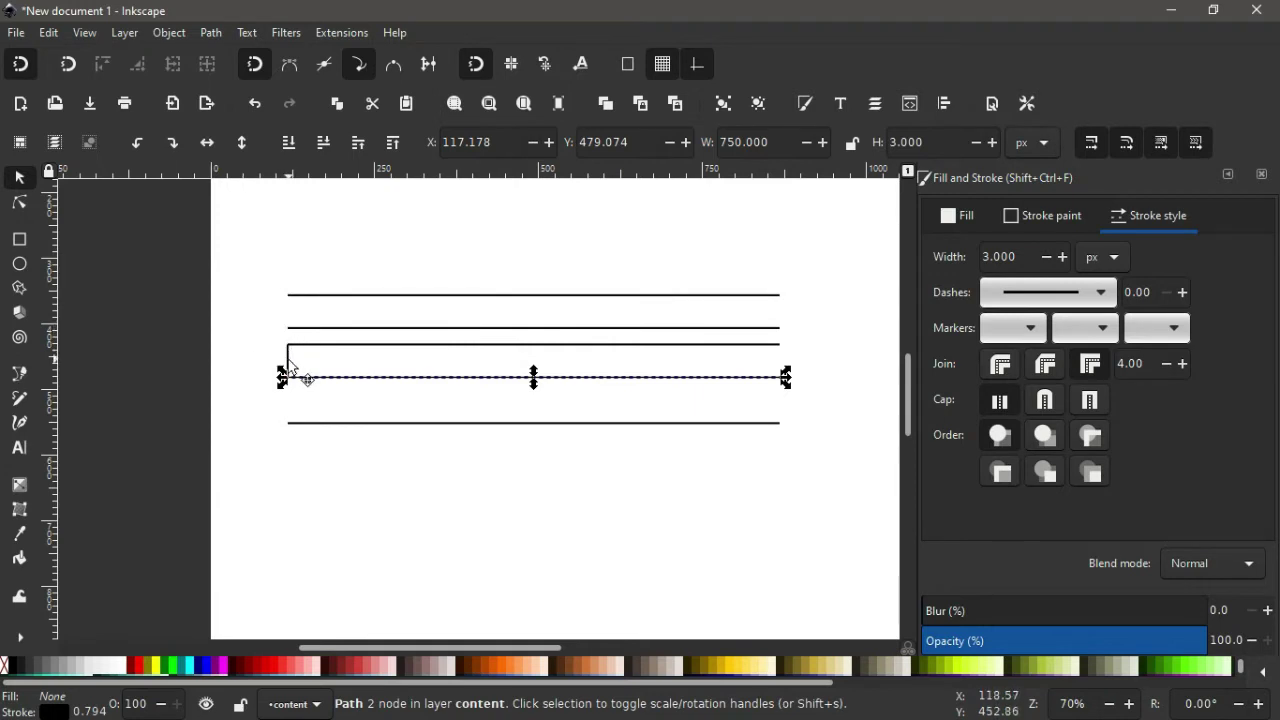
{"action": "left_click", "coordinate": [289, 366]}
{"action": "key", "text": "Delete"}
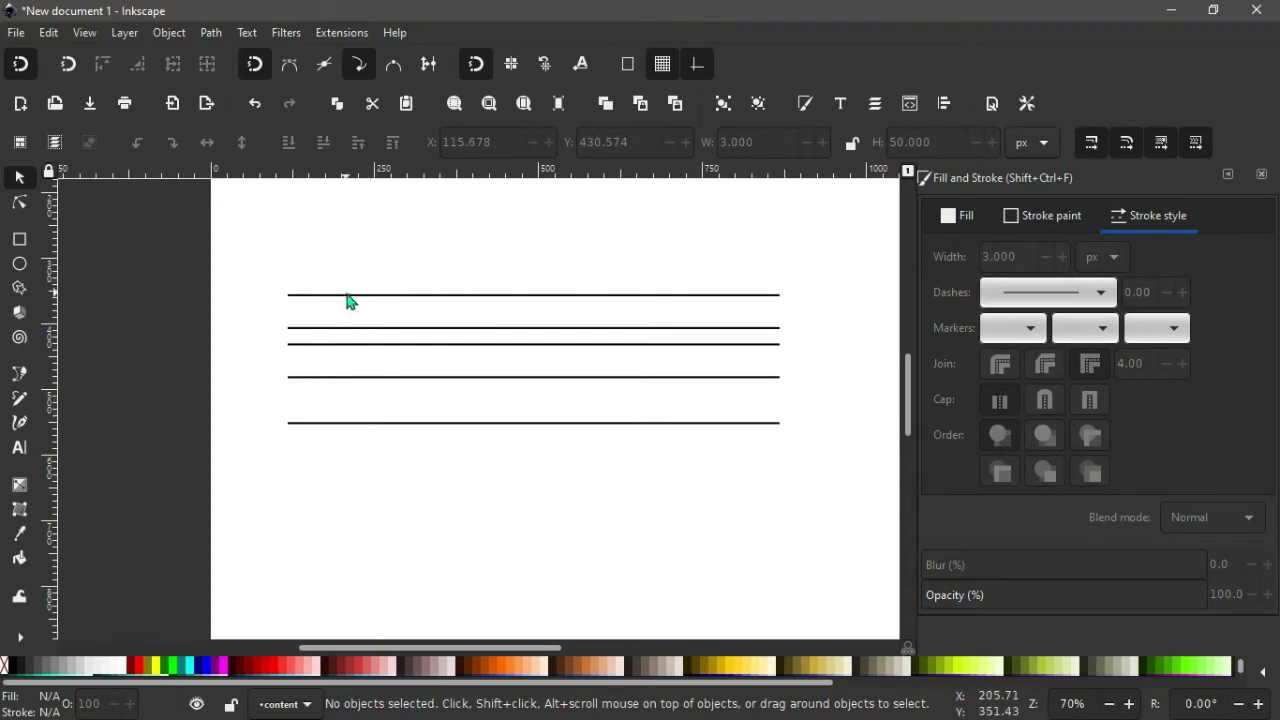
Duplicate the top three horizontal lines and combine the copies into one path.
{"action": "left_click", "coordinate": [327, 297]}
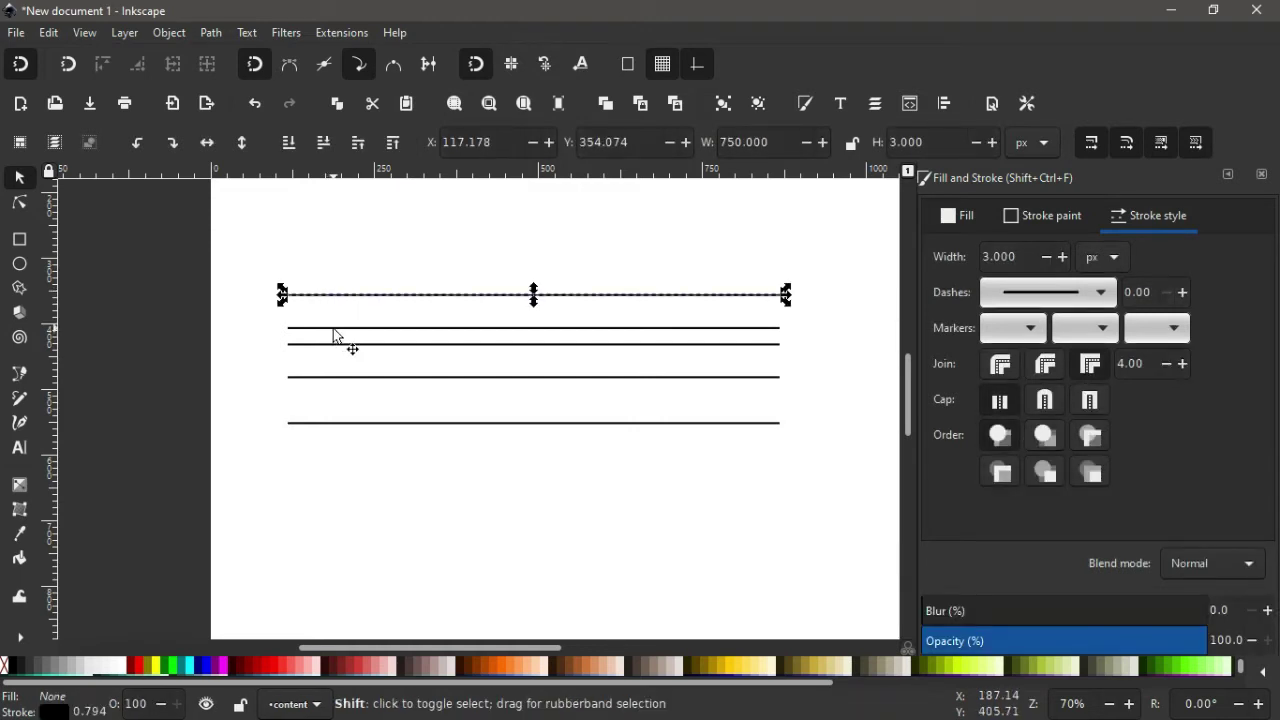
{"action": "left_click", "coordinate": [333, 329], "text": "shift"}
{"action": "left_click", "coordinate": [335, 347], "text": "shift"}
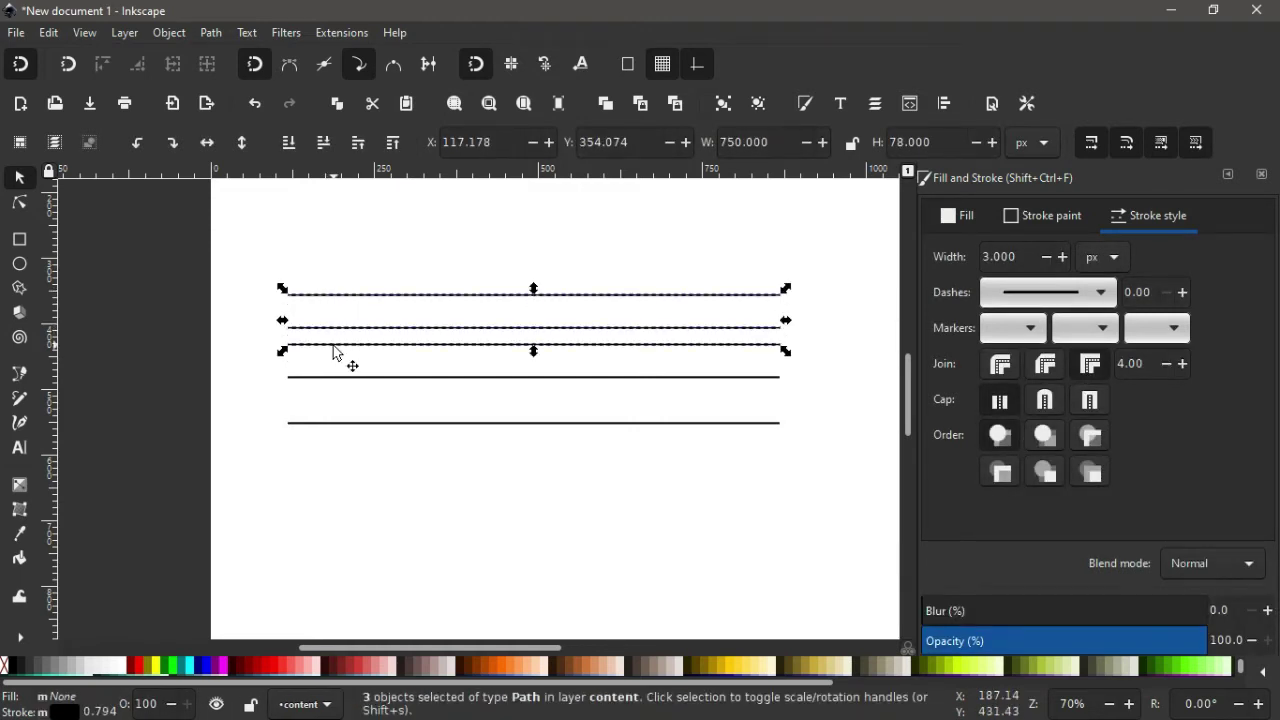
{"action": "right_click", "coordinate": [335, 352]}
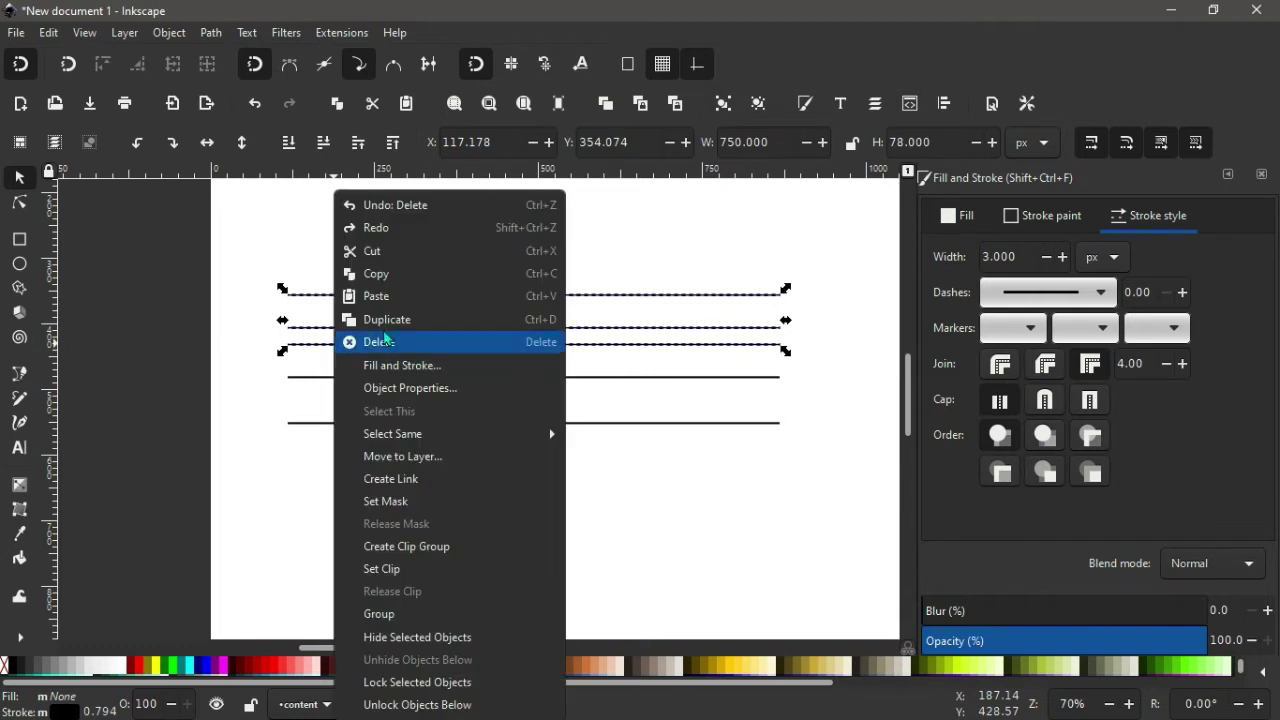
{"action": "left_click", "coordinate": [385, 321]}
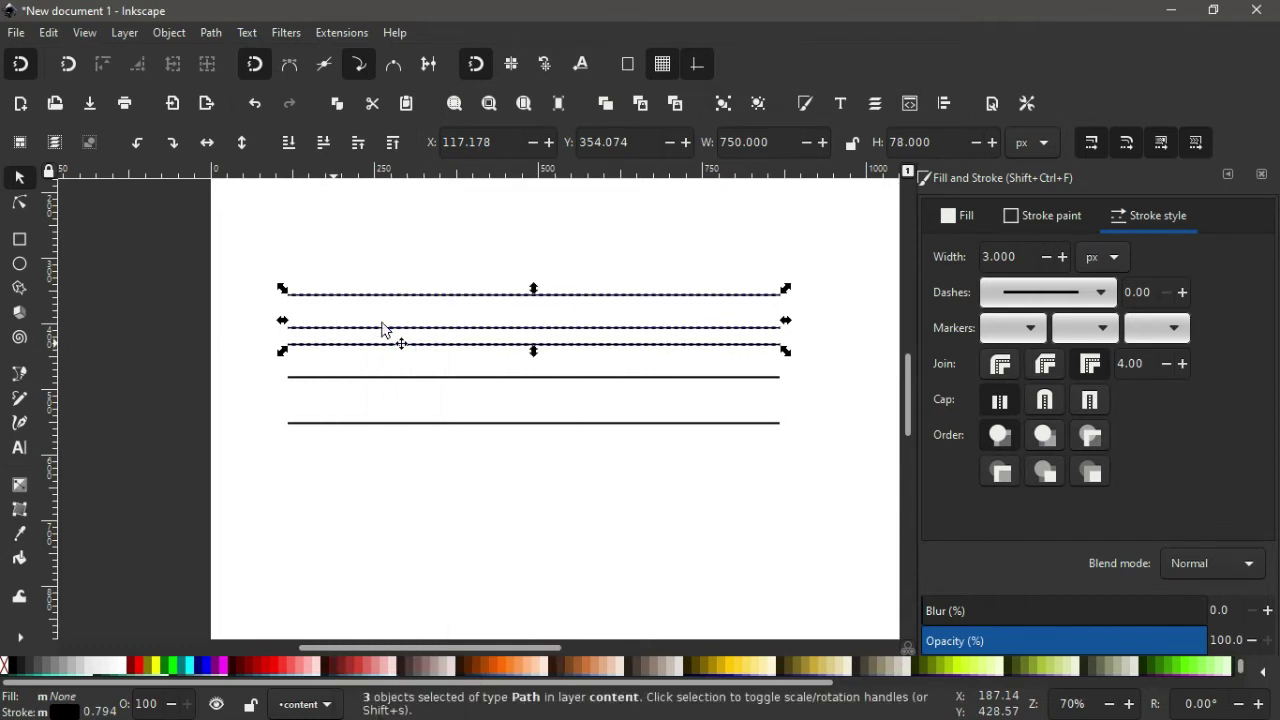
{"action": "left_click", "coordinate": [211, 33]}
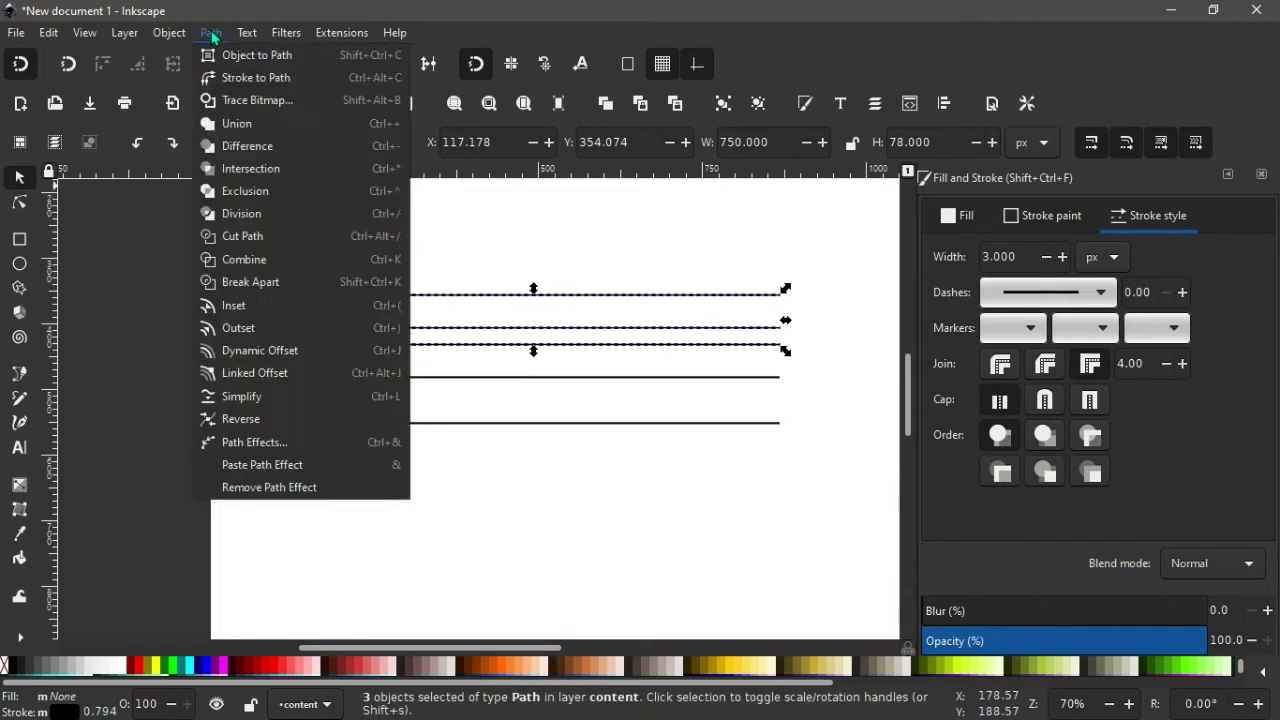
{"action": "left_click", "coordinate": [240, 268]}
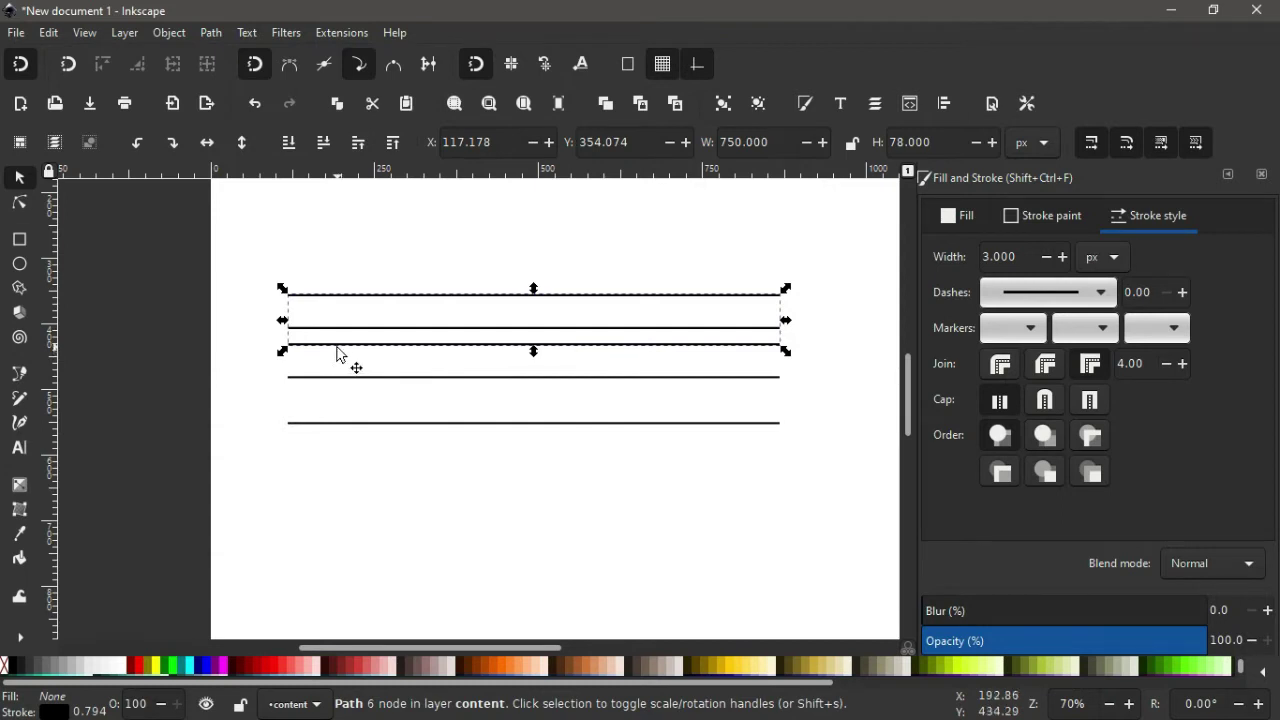
Combine that path with the fourth line into a single path.
{"action": "left_click", "coordinate": [338, 388], "text": "shift"}
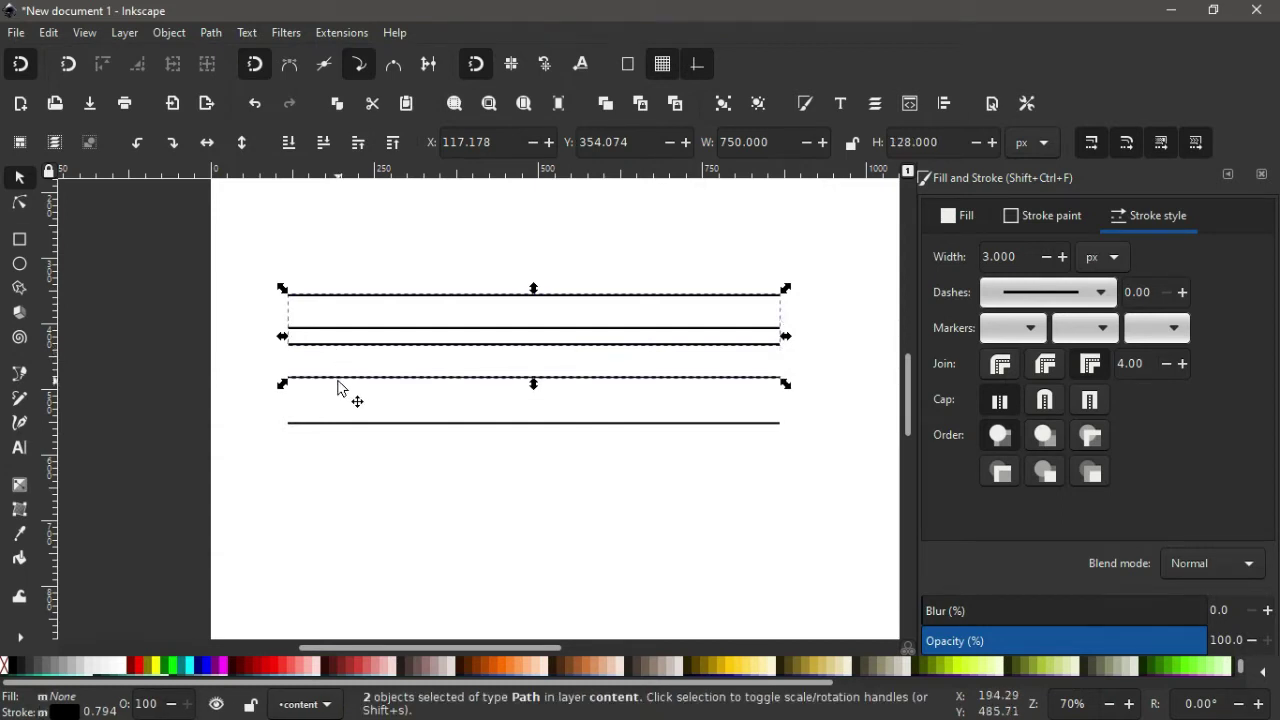
{"action": "left_click", "coordinate": [211, 33]}
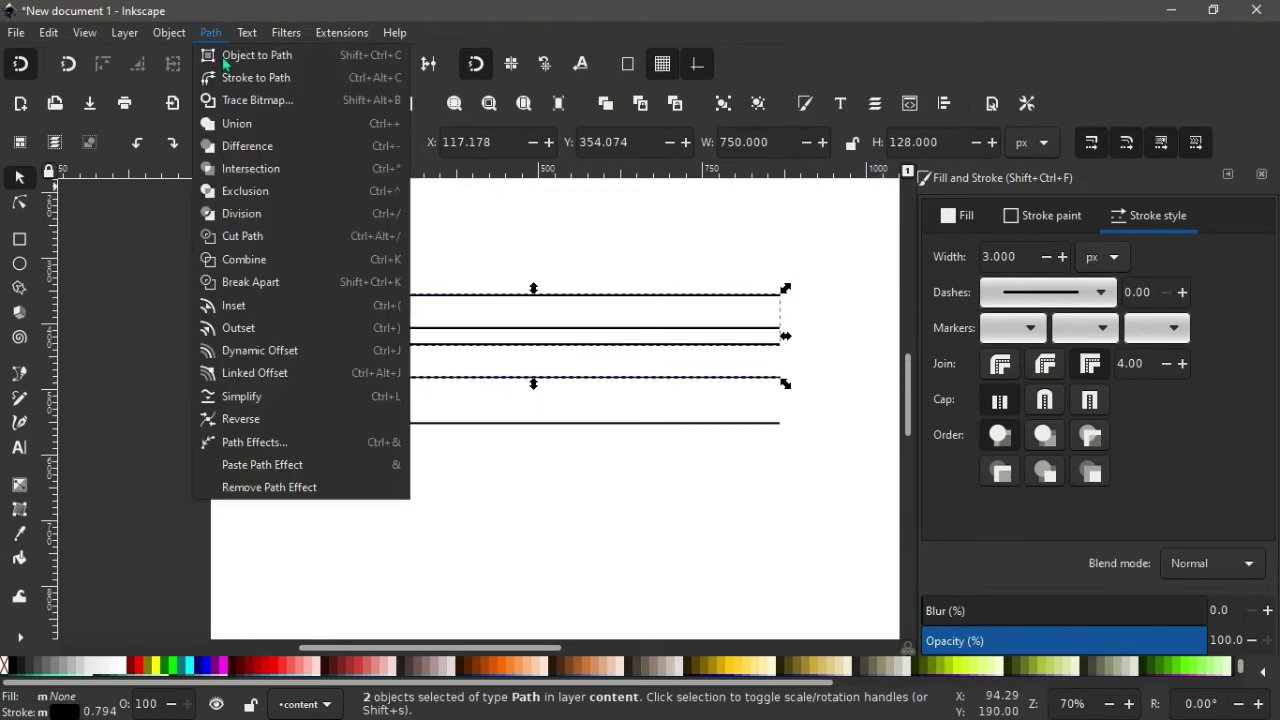
{"action": "left_click", "coordinate": [243, 260]}
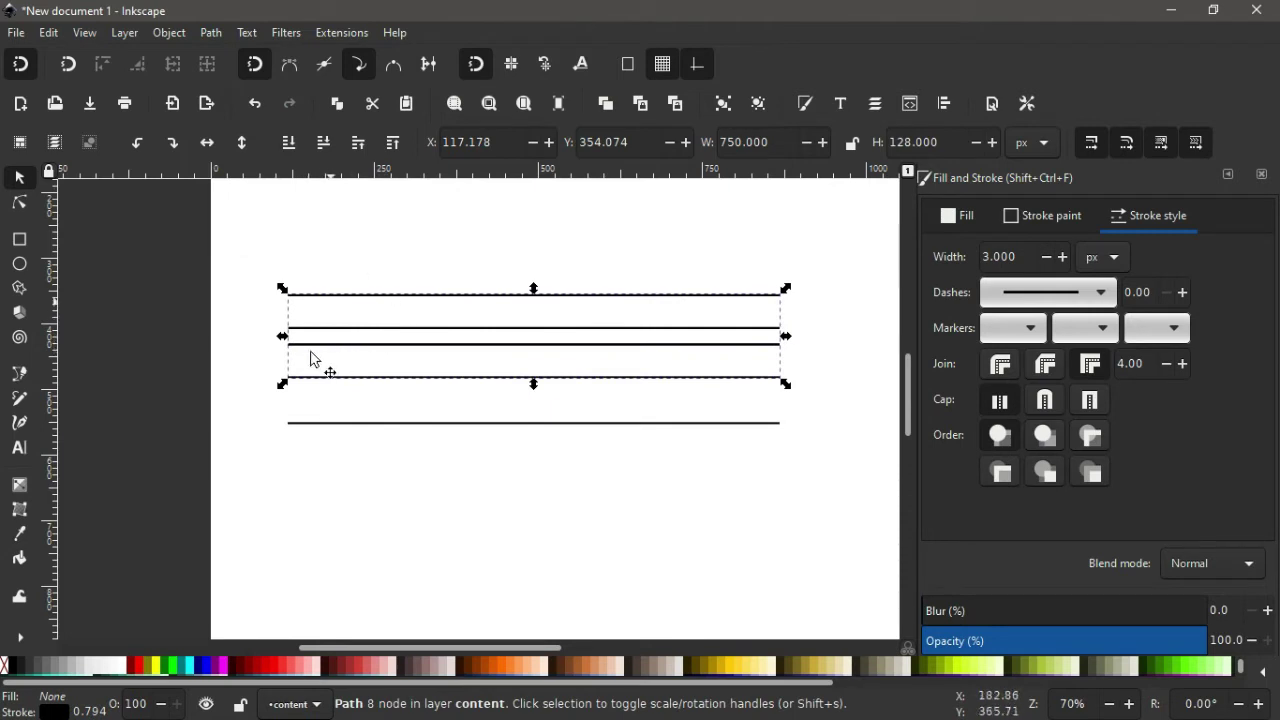
Rotate the combined four-line path 60° so it crosses the horizontal lines diagonally.
{"action": "left_click", "coordinate": [399, 380]}
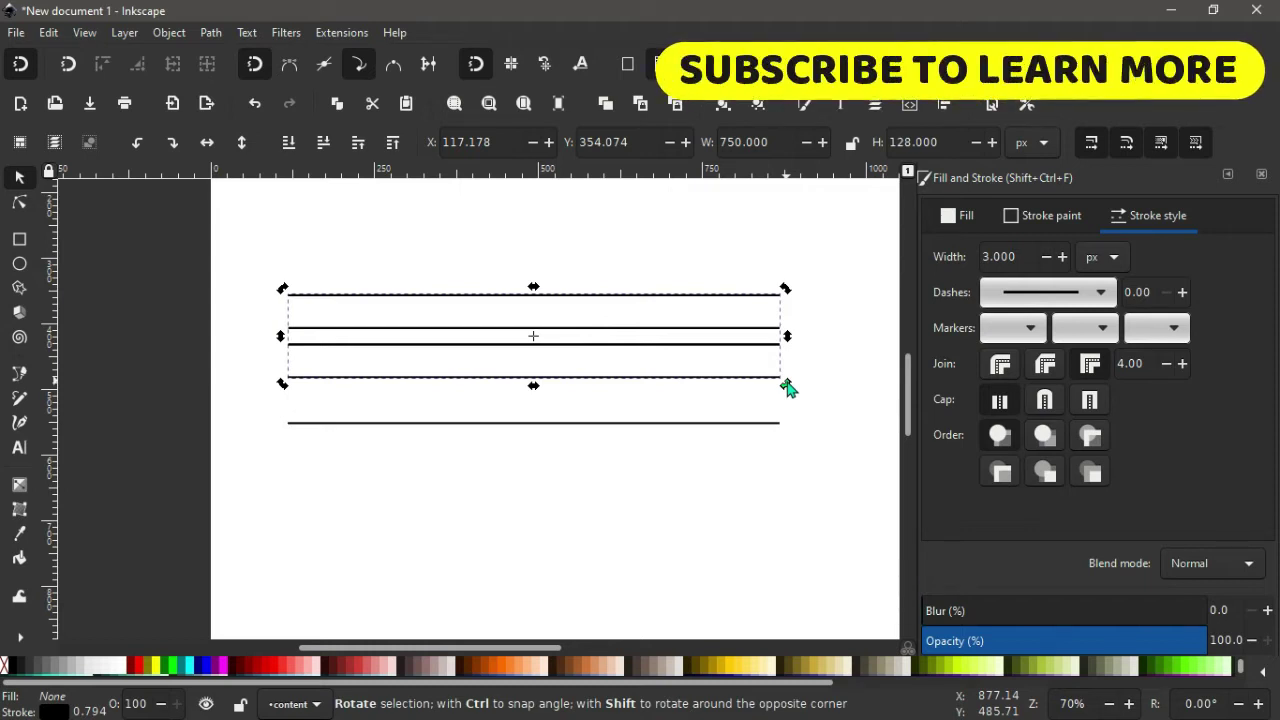
{"action": "left_click_drag", "start_coordinate": [786, 388], "coordinate": [704, 533]}
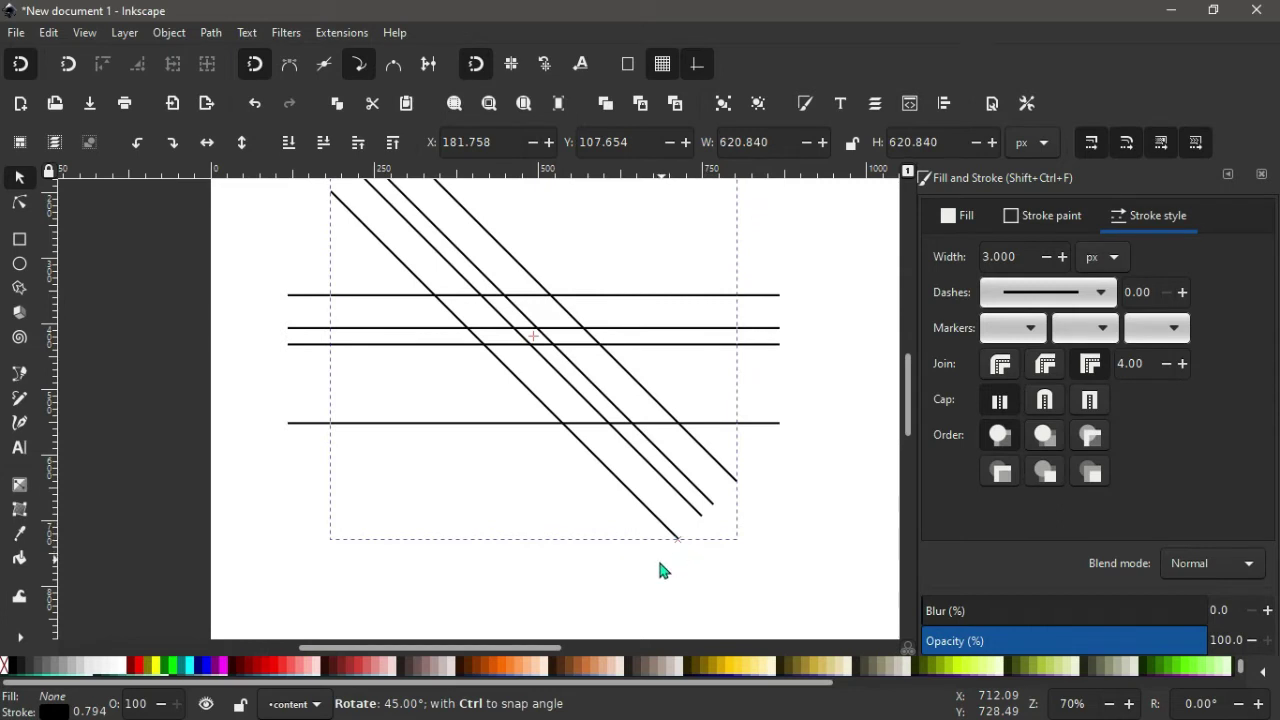
{"action": "left_click_drag", "start_coordinate": [660, 570], "coordinate": [651, 572]}
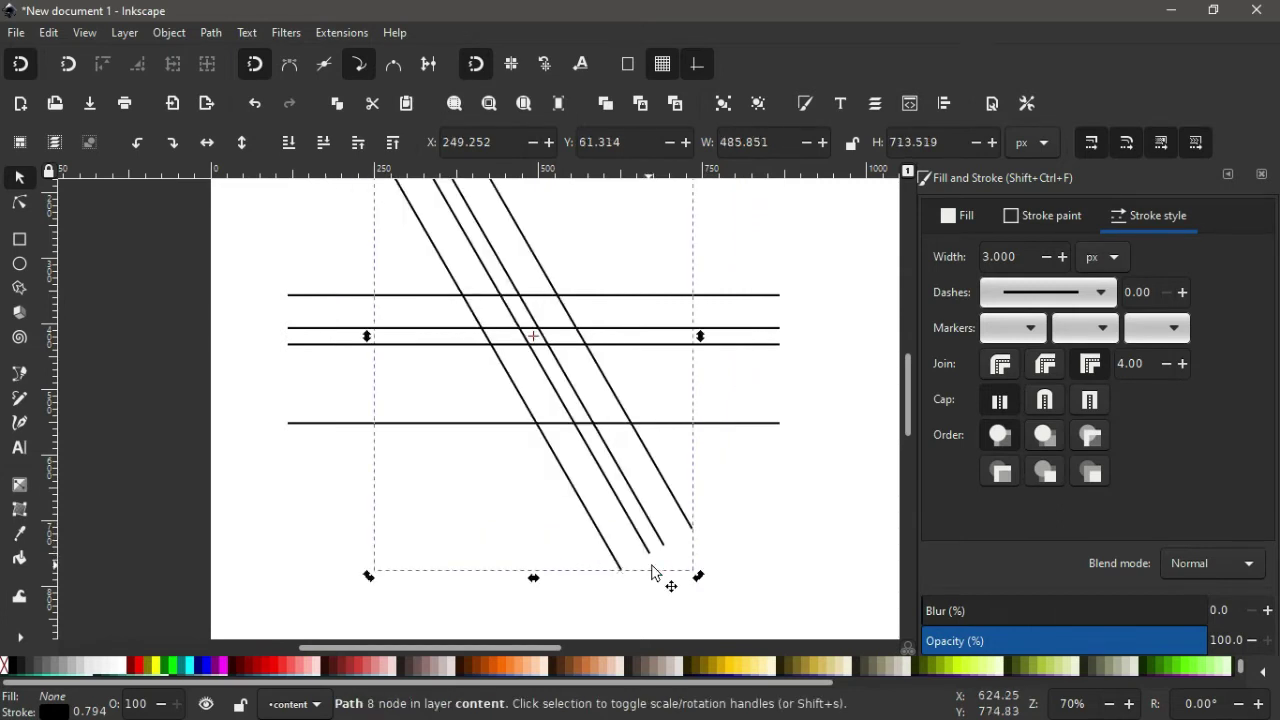
{"action": "scroll", "coordinate": [663, 576], "scroll_direction": "up", "scroll_amount": 2}
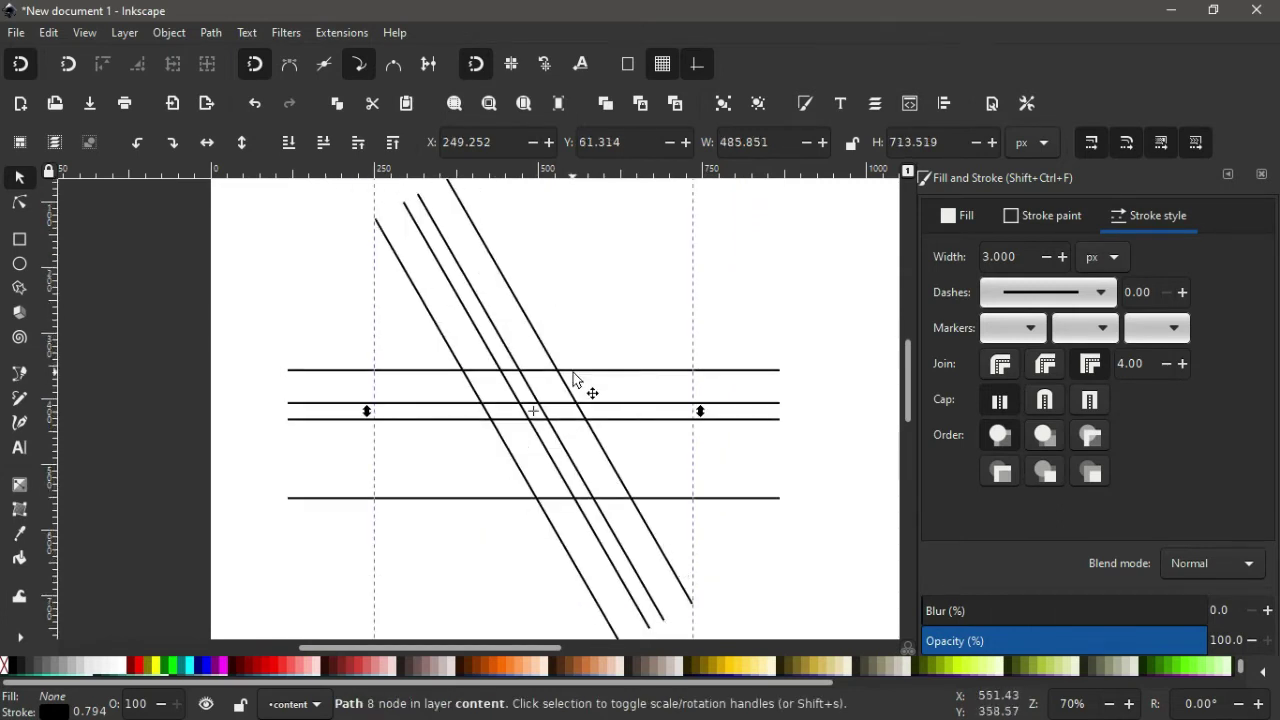
Duplicate the diagonal lines and flip the copy horizontally into a criss-cross lattice.
{"action": "right_click", "coordinate": [499, 265]}
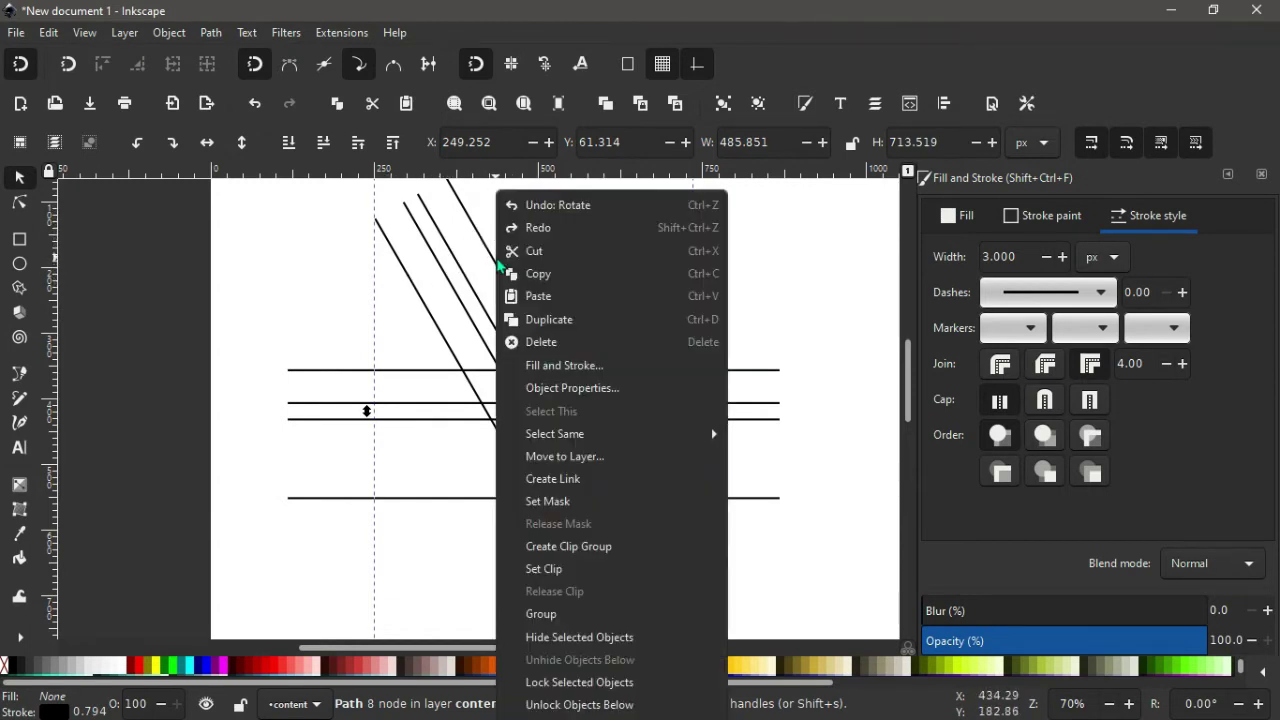
{"action": "left_click", "coordinate": [548, 321]}
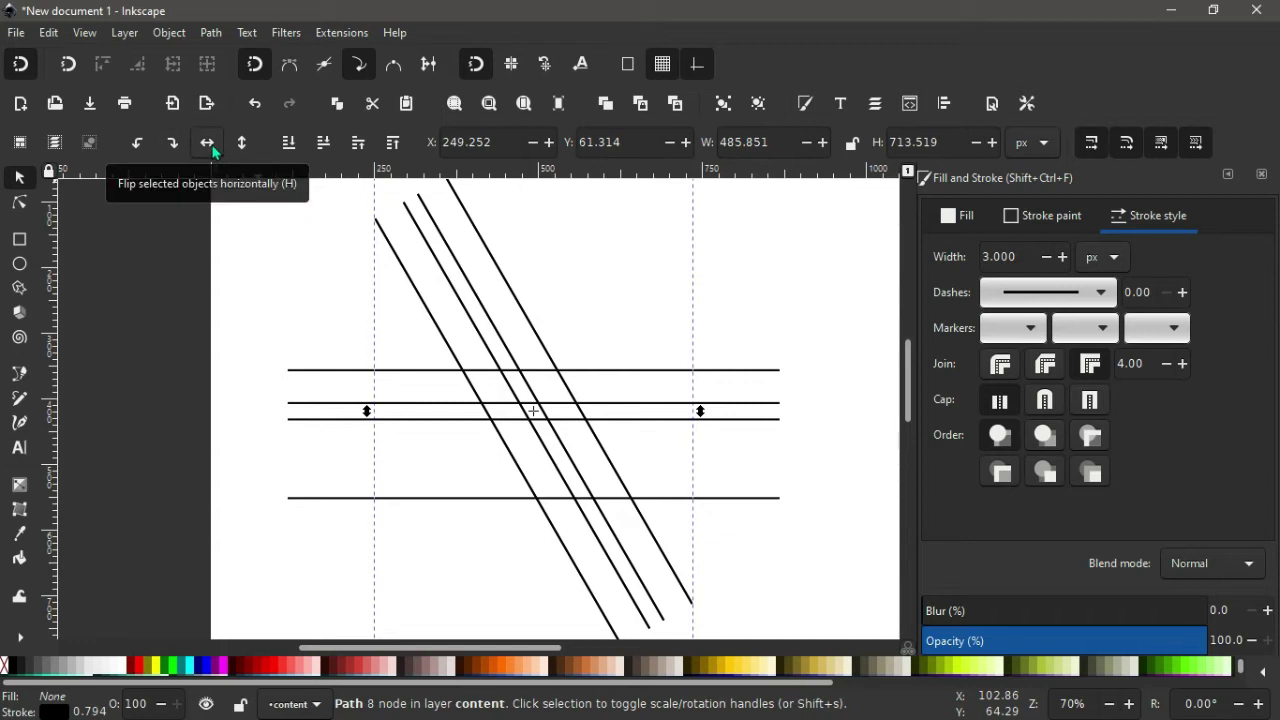
{"action": "left_click", "coordinate": [208, 143]}
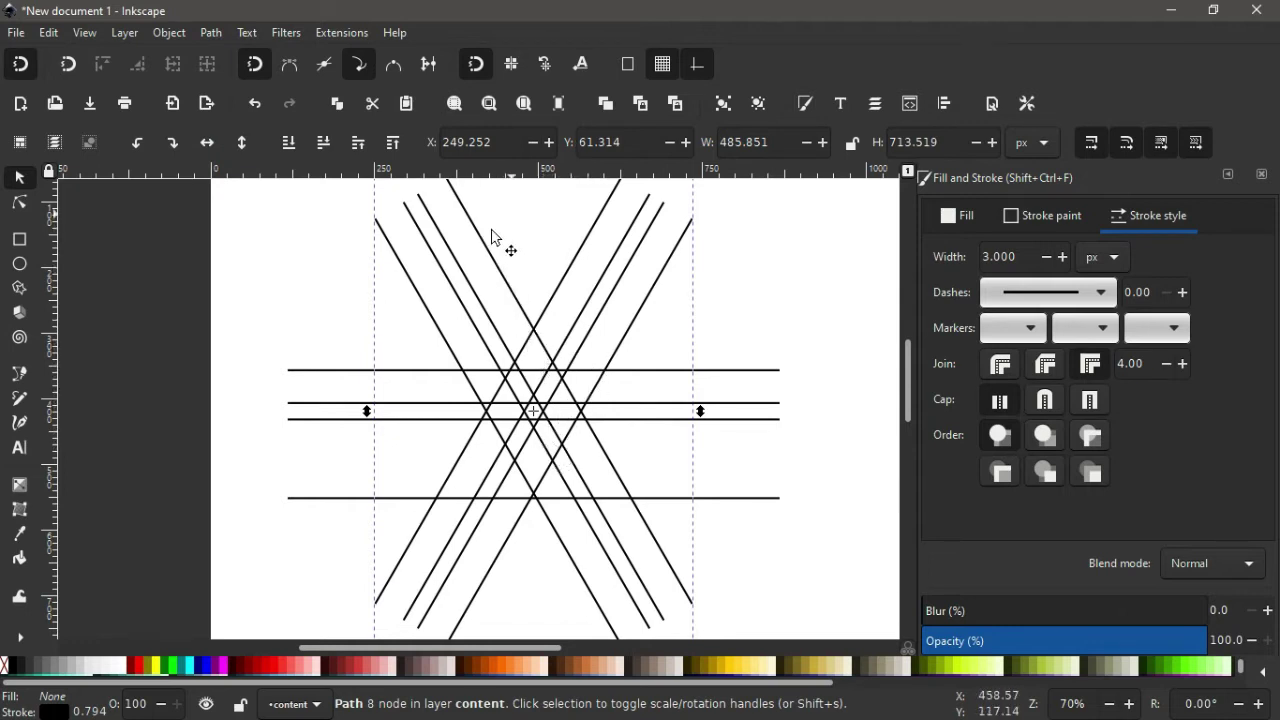
{"action": "left_click", "coordinate": [316, 302]}
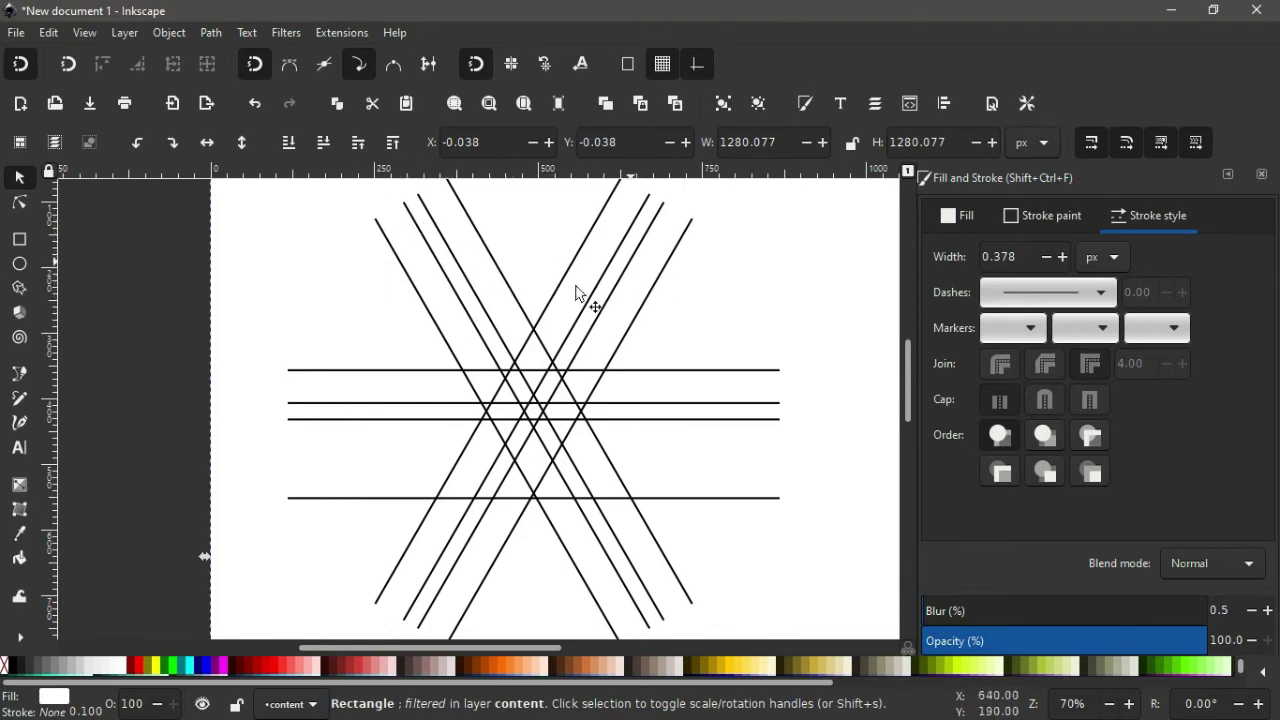
Move both diagonal line sets down about 56 px.
{"action": "left_click", "coordinate": [398, 258]}
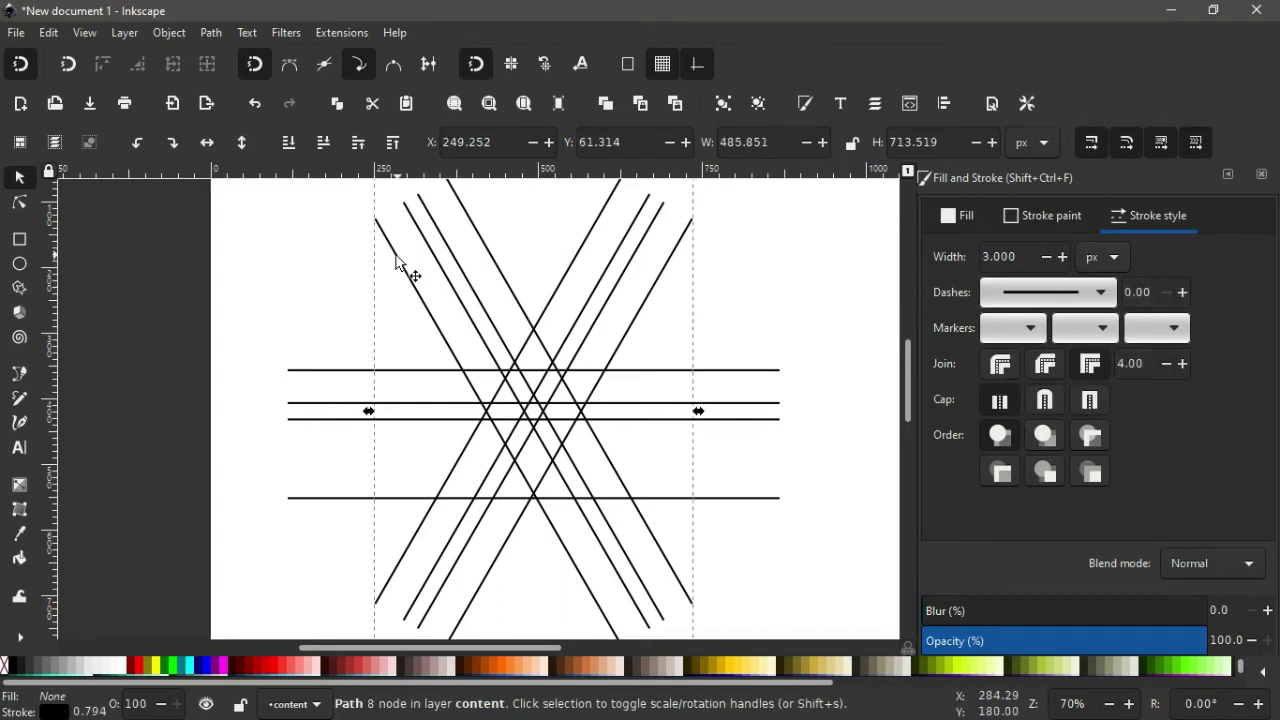
{"action": "left_click", "coordinate": [577, 260], "text": "shift"}
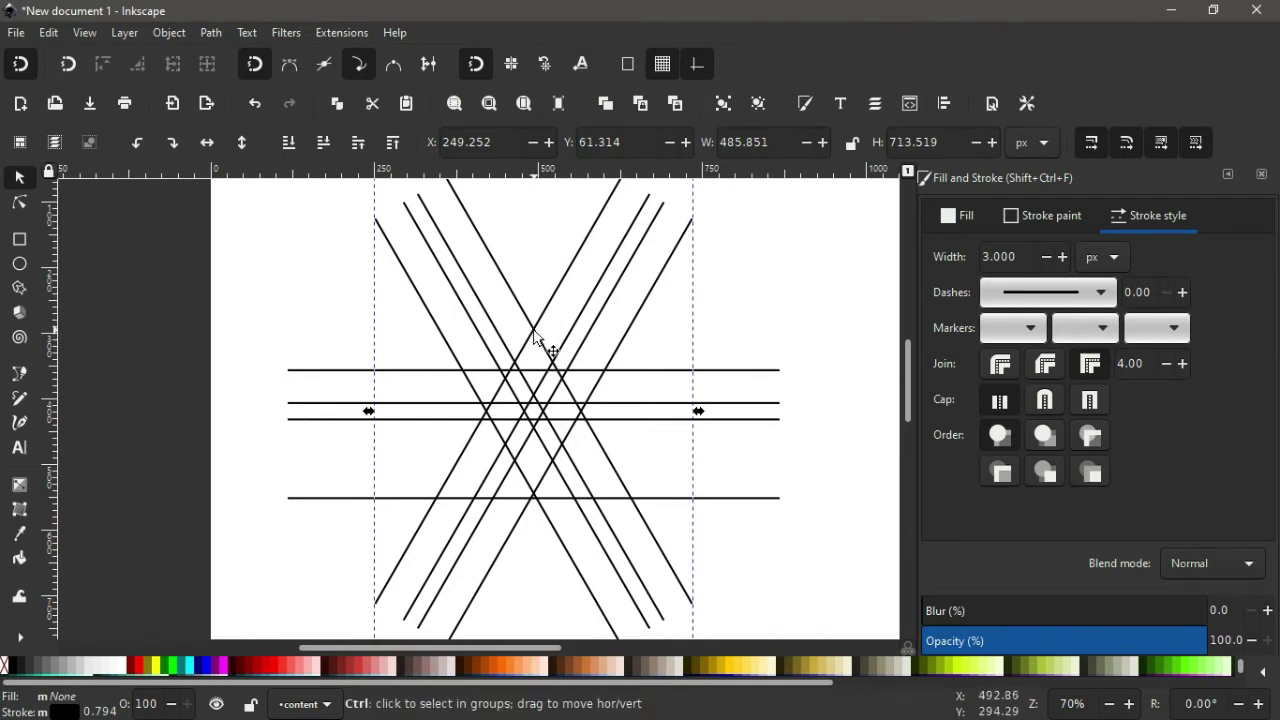
{"action": "left_click_drag", "start_coordinate": [535, 334], "coordinate": [535, 372]}
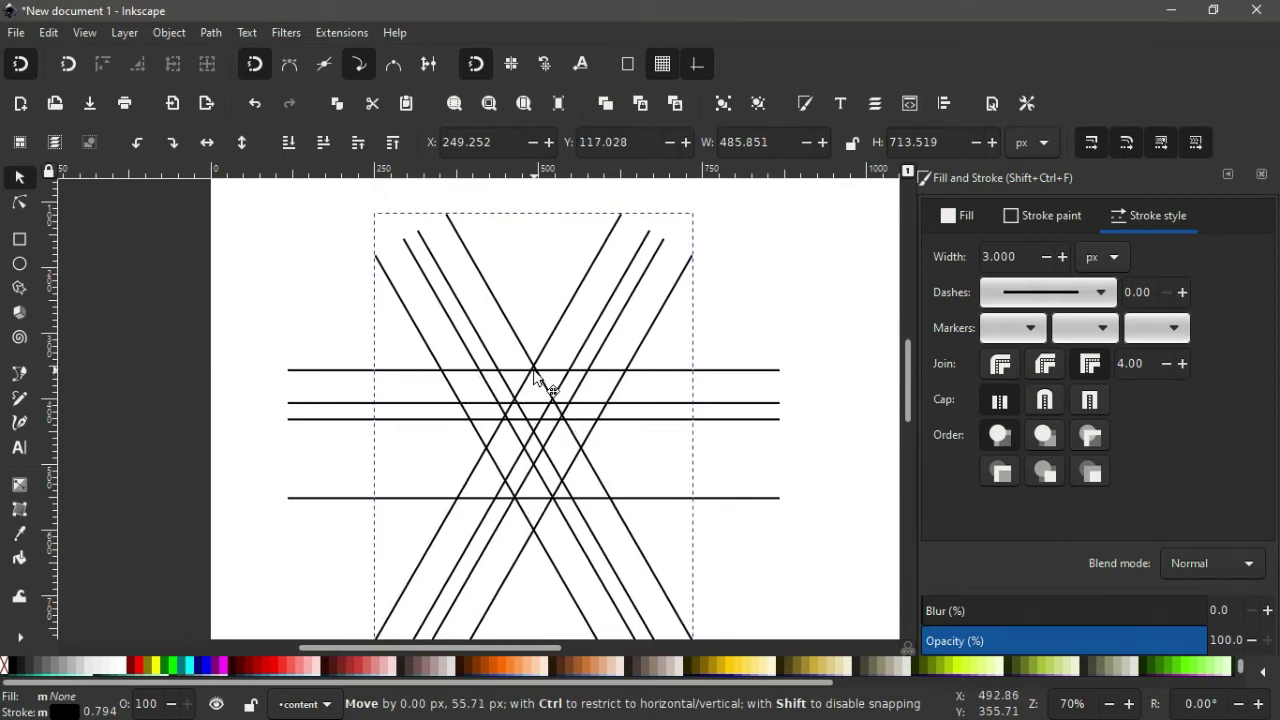
{"action": "left_click_drag", "start_coordinate": [535, 372], "coordinate": [535, 372]}
{"action": "scroll", "coordinate": [533, 375], "scroll_direction": "down", "scroll_amount": 1}
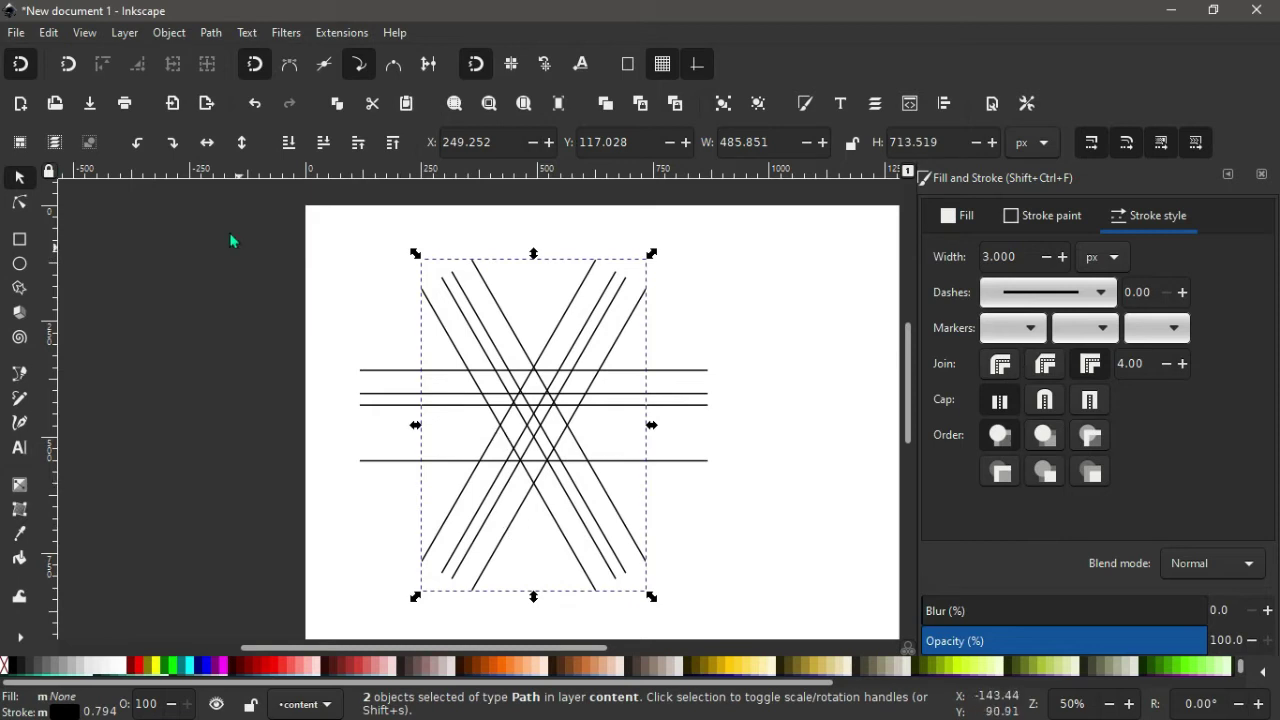
Combine all diagonal and horizontal lines into one 24-node path.
{"action": "mouse_move", "coordinate": [242, 214]}
{"action": "left_mouse_down"}
{"action": "mouse_move", "coordinate": [542, 273]}
{"action": "mouse_move", "coordinate": [784, 491]}
{"action": "mouse_move", "coordinate": [787, 640]}
{"action": "left_mouse_up"}
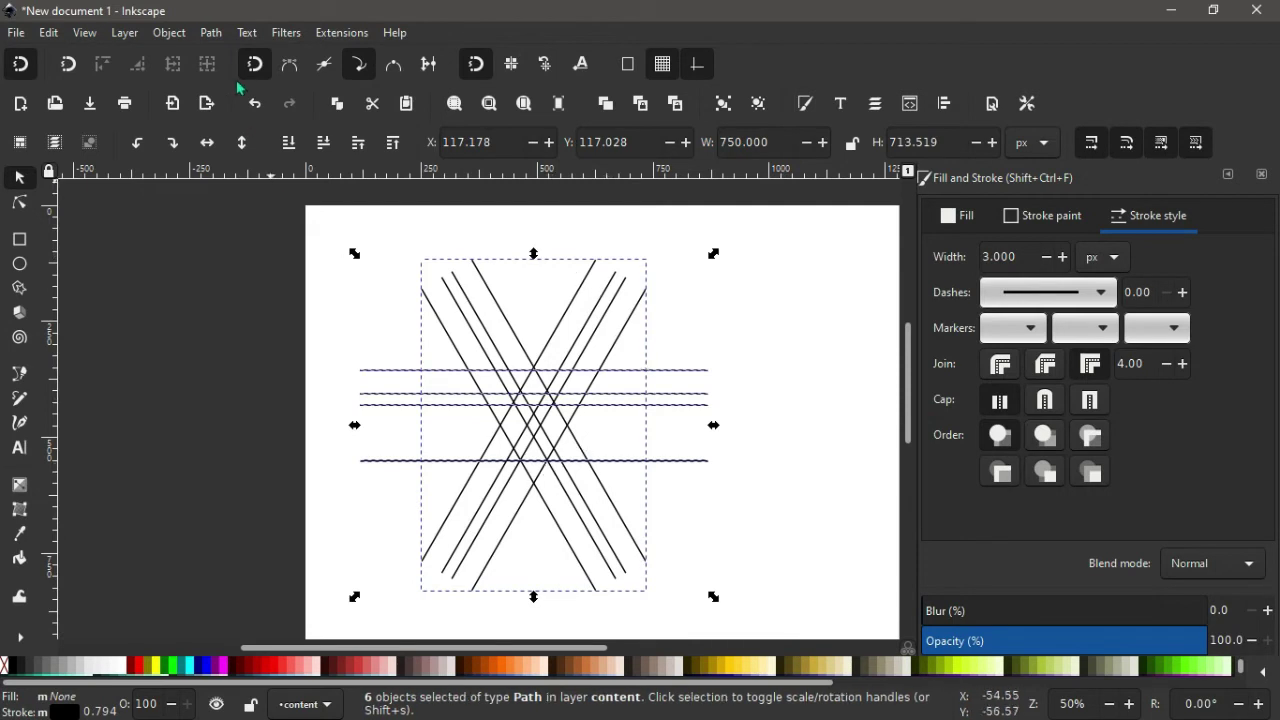
{"action": "left_click", "coordinate": [212, 33]}
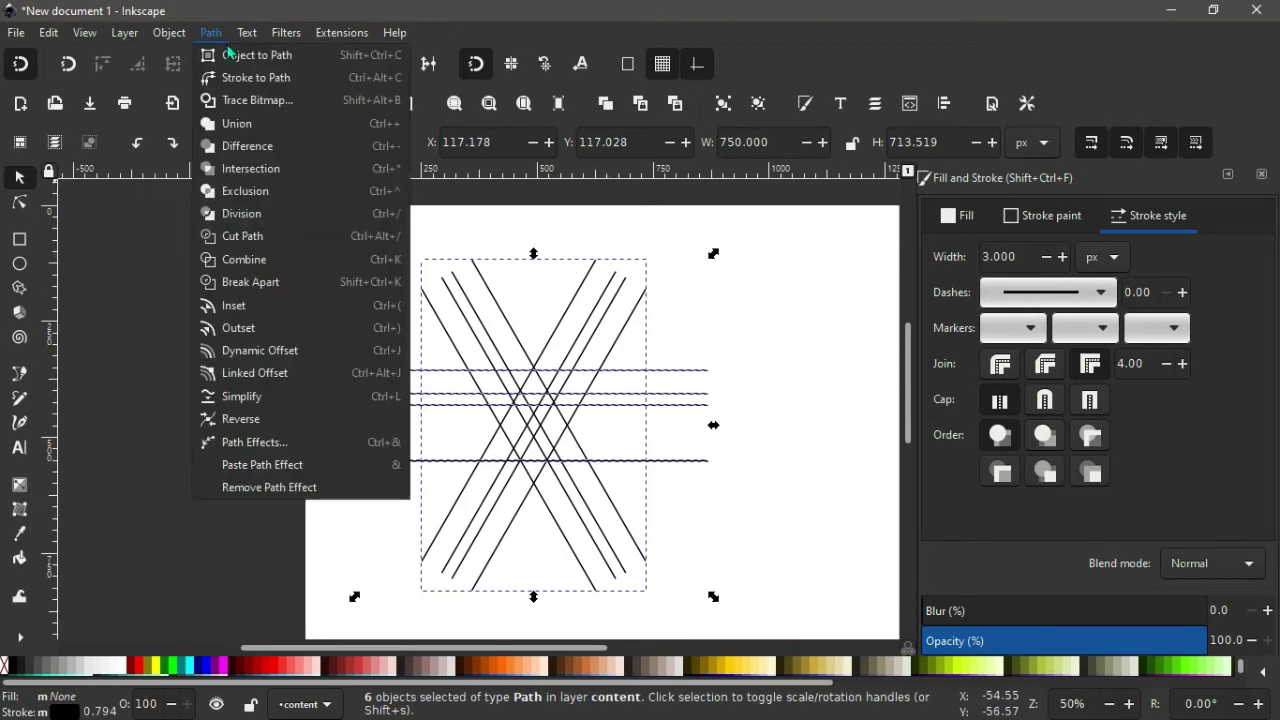
{"action": "left_click", "coordinate": [246, 262]}
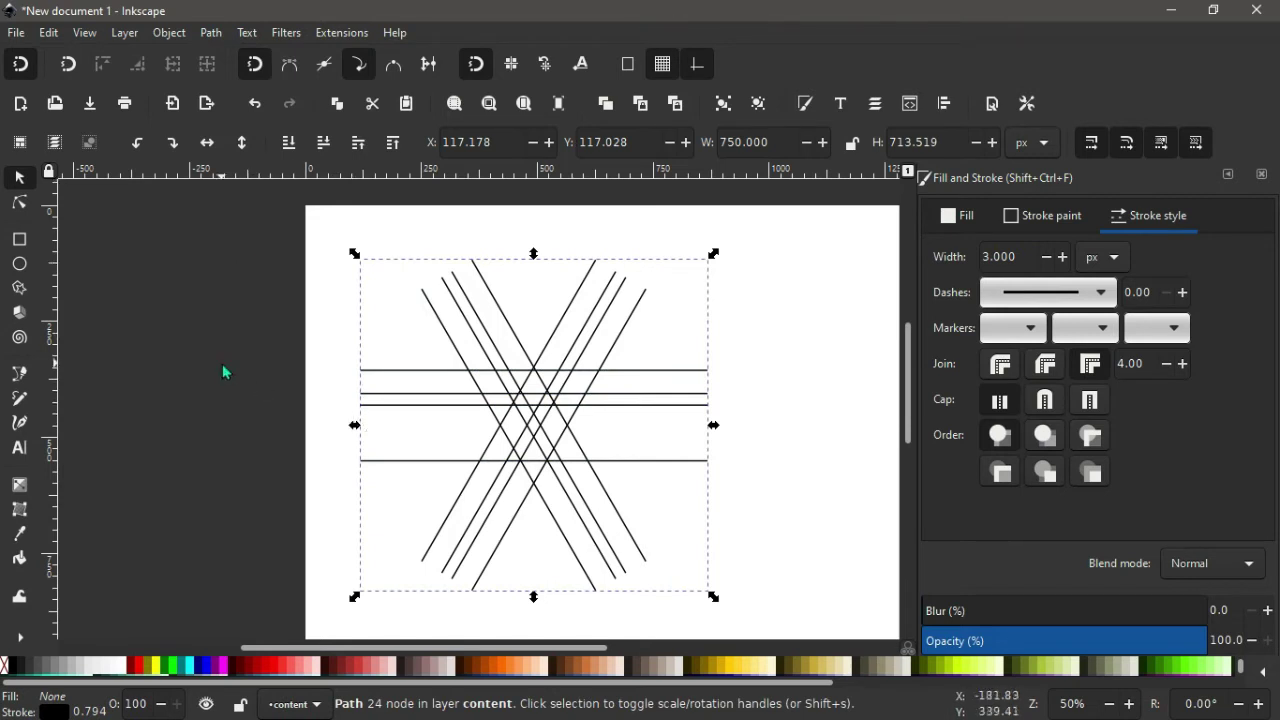
Draw a dark 844.488 × 830.345 px rectangle covering the whole lattice of crossing lines.
{"action": "left_click", "coordinate": [19, 239]}
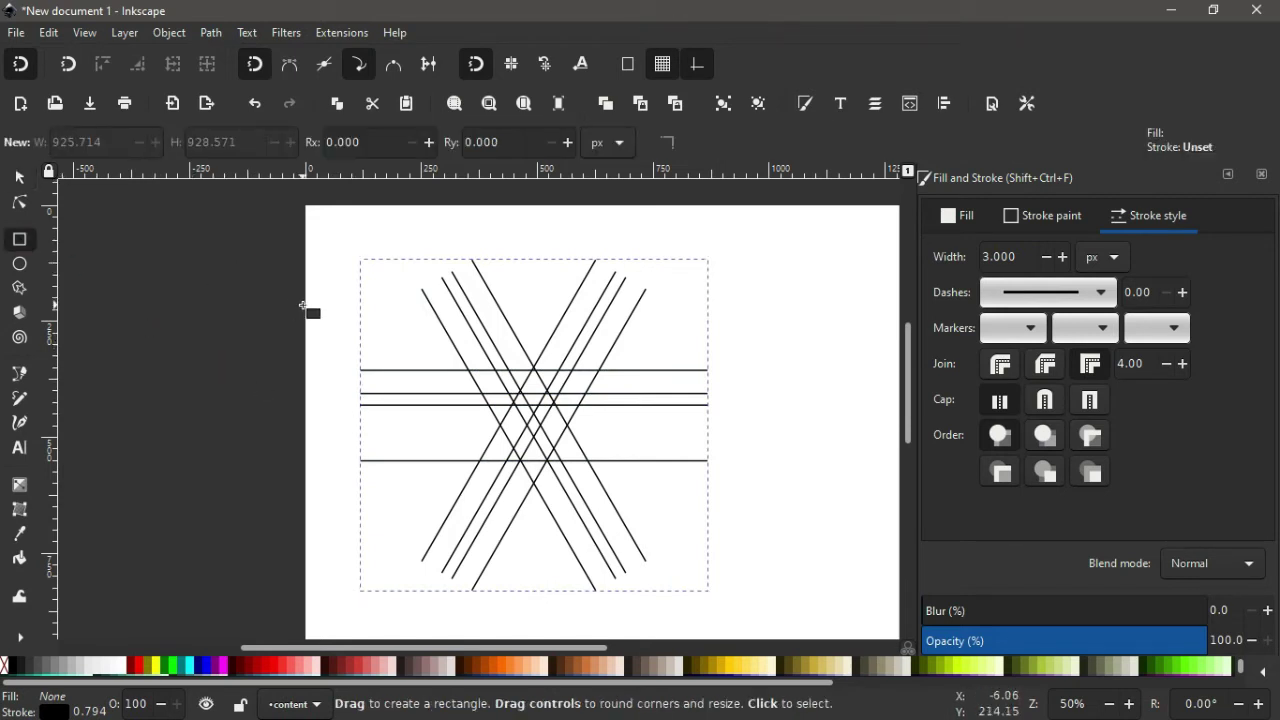
{"action": "scroll", "coordinate": [303, 311], "scroll_direction": "down", "scroll_amount": 1}
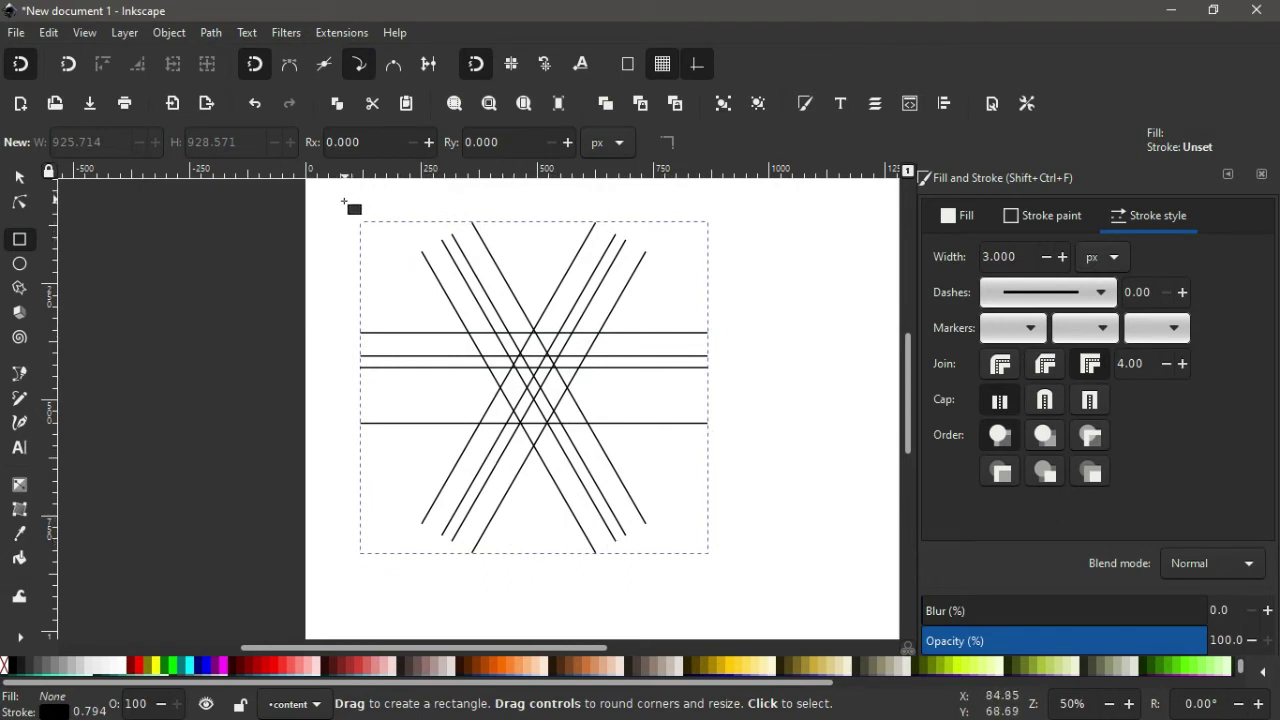
{"action": "mouse_move", "coordinate": [344, 201]}
{"action": "left_mouse_down"}
{"action": "mouse_move", "coordinate": [672, 250]}
{"action": "mouse_move", "coordinate": [758, 430]}
{"action": "mouse_move", "coordinate": [733, 587]}
{"action": "left_mouse_up"}
{"action": "left_click", "coordinate": [18, 180]}
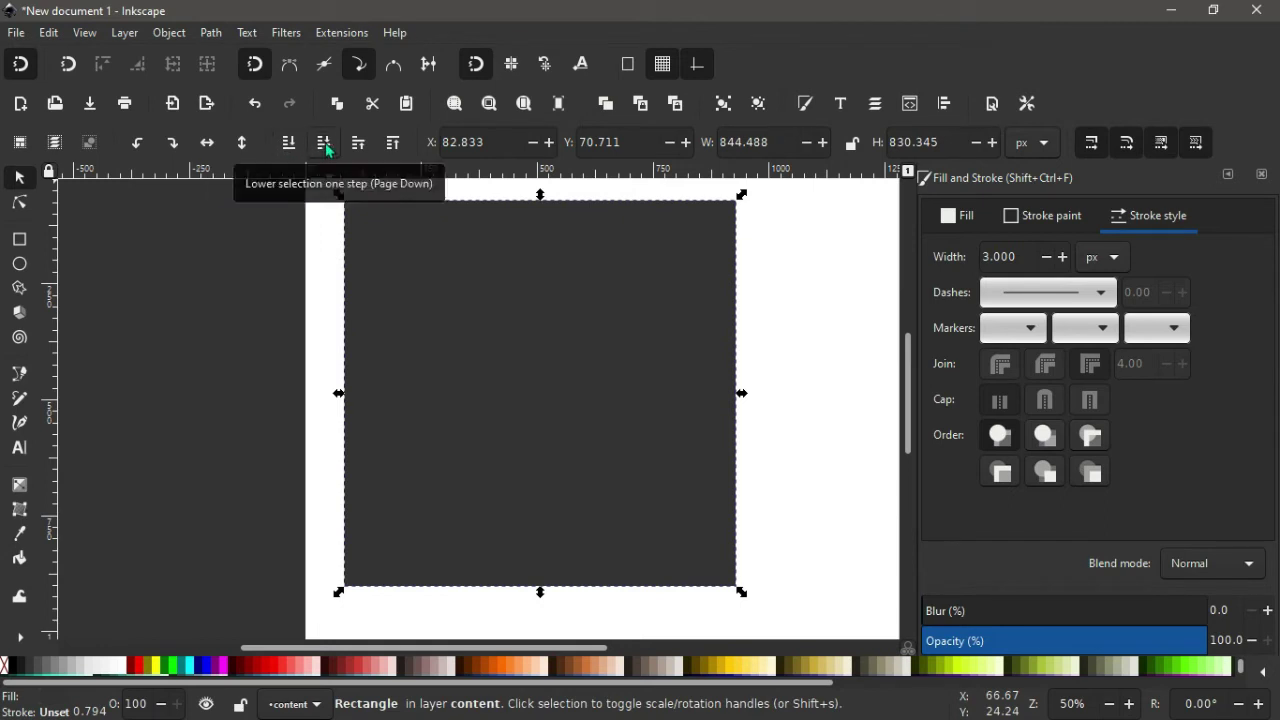
Lower the dark rectangle one step so it sits beneath the crossing lines.
{"action": "left_click", "coordinate": [325, 145]}
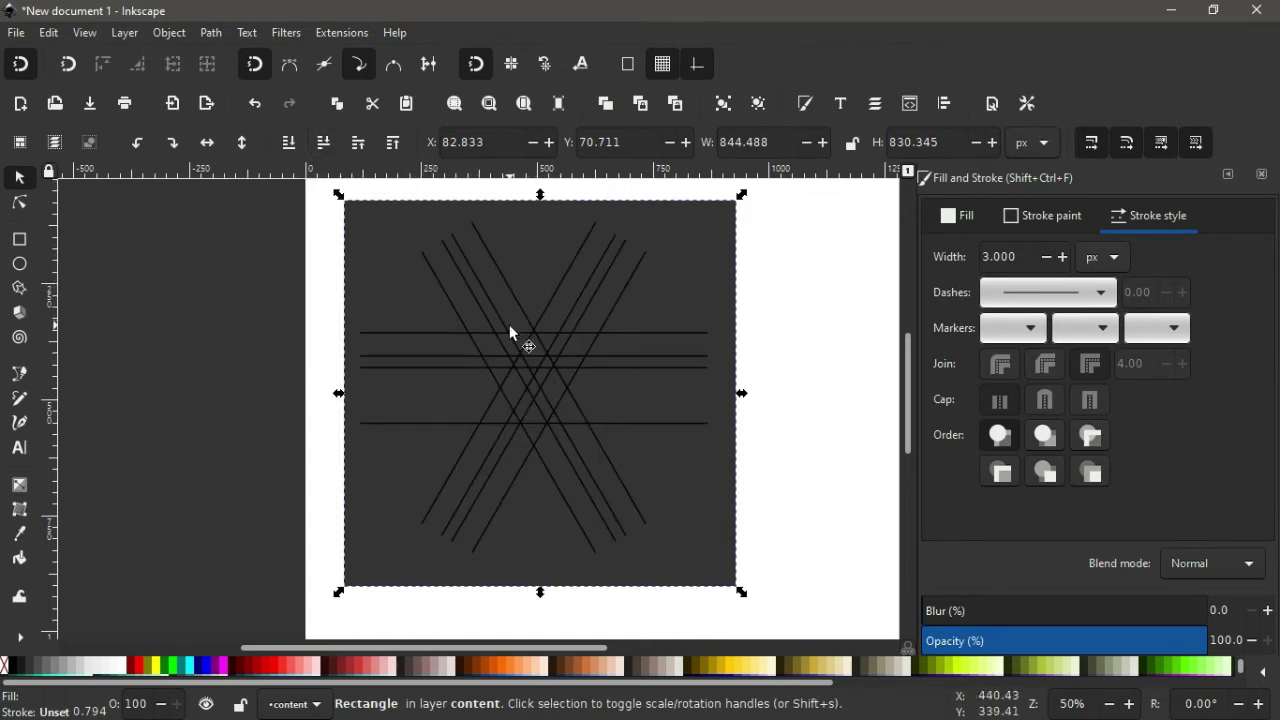
{"action": "key", "text": "shift"}
Select the rectangle with the crossing lines and split it with Path > Division.
{"action": "left_click", "coordinate": [496, 316], "text": "shift"}
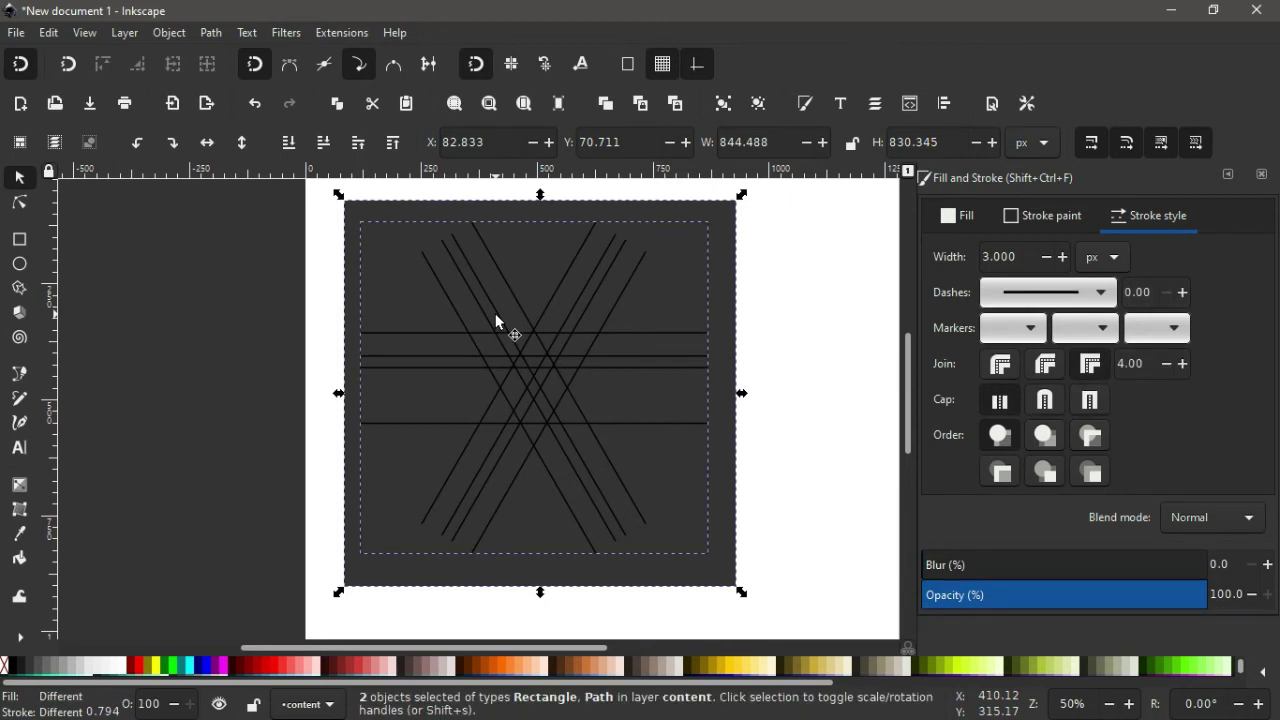
{"action": "left_click", "coordinate": [212, 36]}
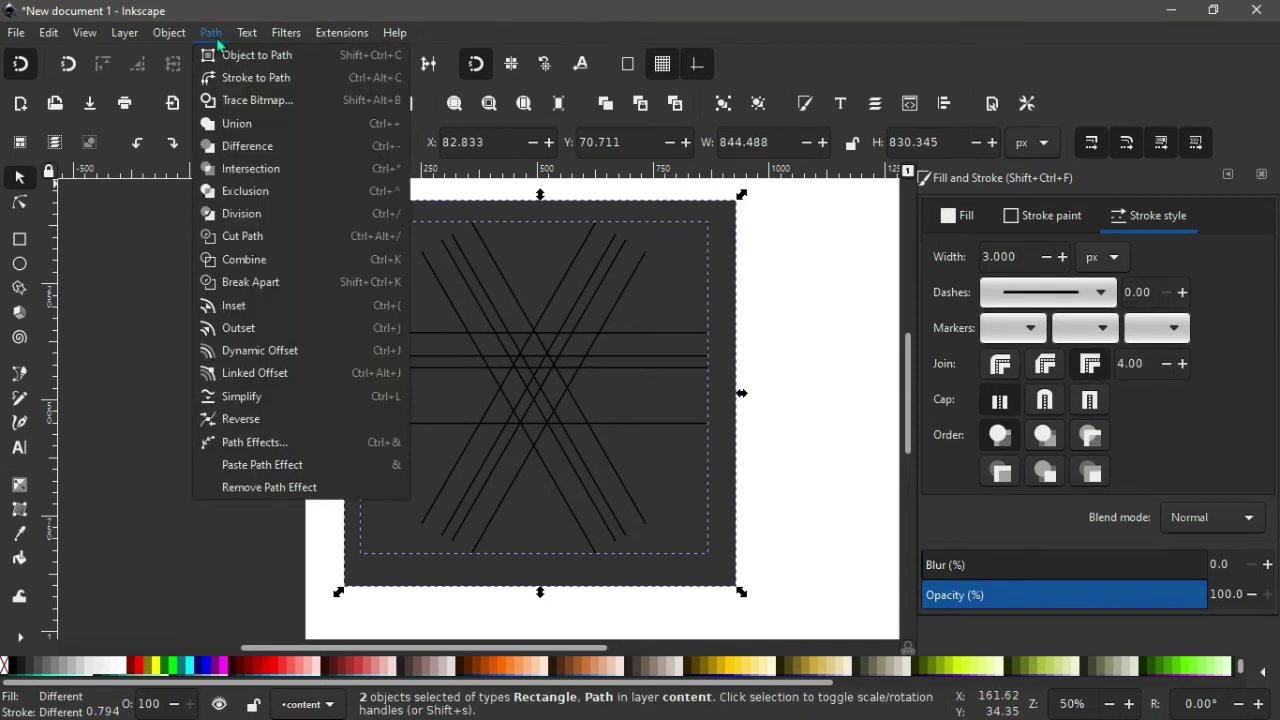
{"action": "left_click", "coordinate": [238, 210]}
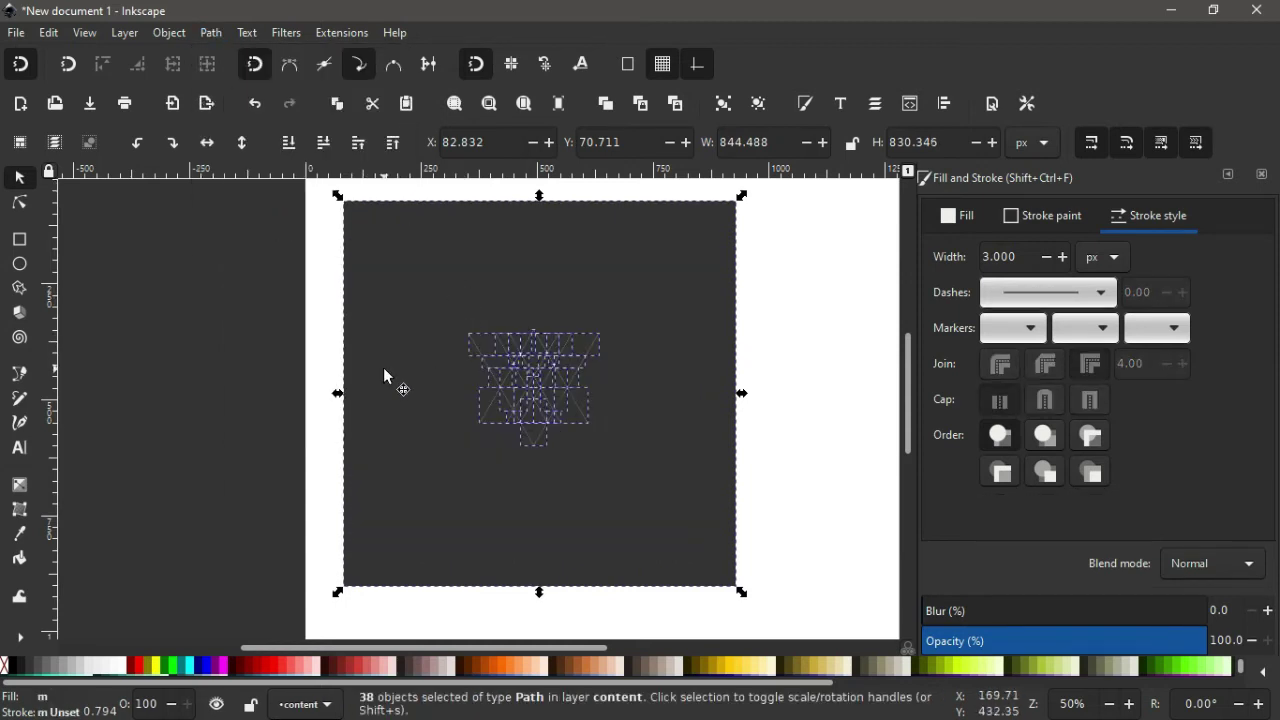
Delete the leftover outer background piece, leaving a dark star of triangles.
{"action": "left_click", "coordinate": [233, 348]}
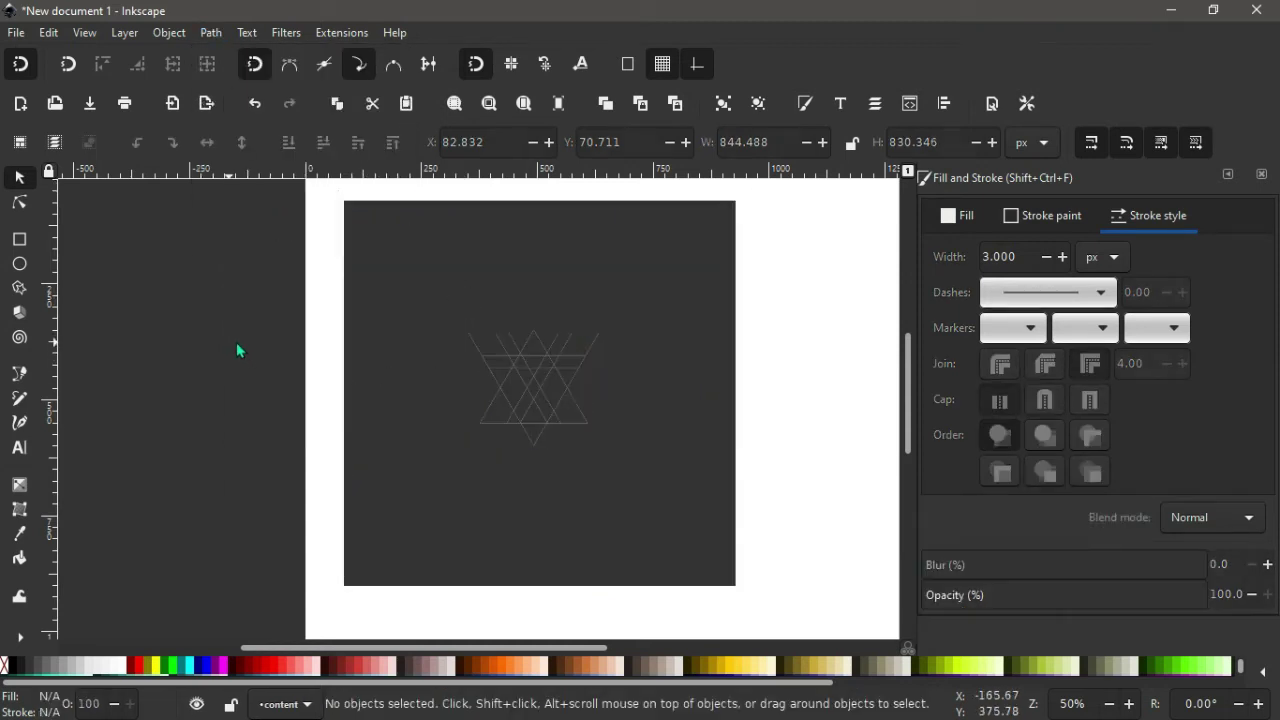
{"action": "left_click", "coordinate": [371, 259]}
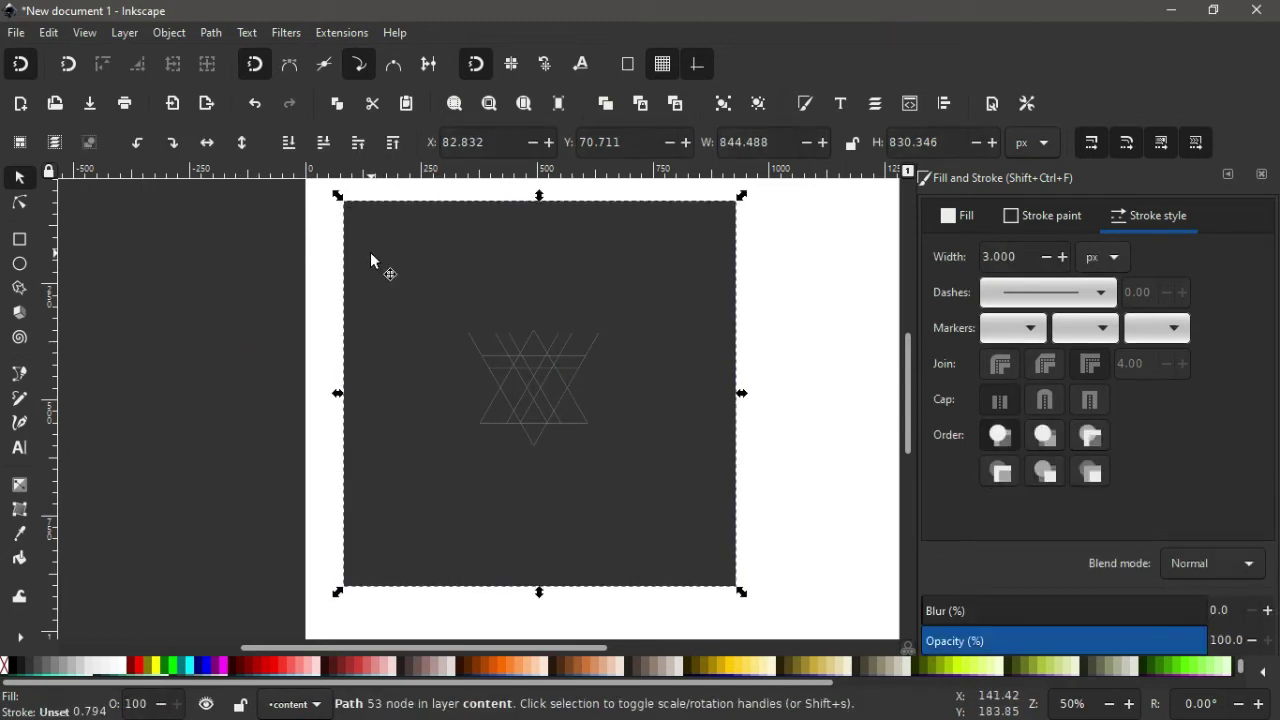
{"action": "key", "text": "Delete"}
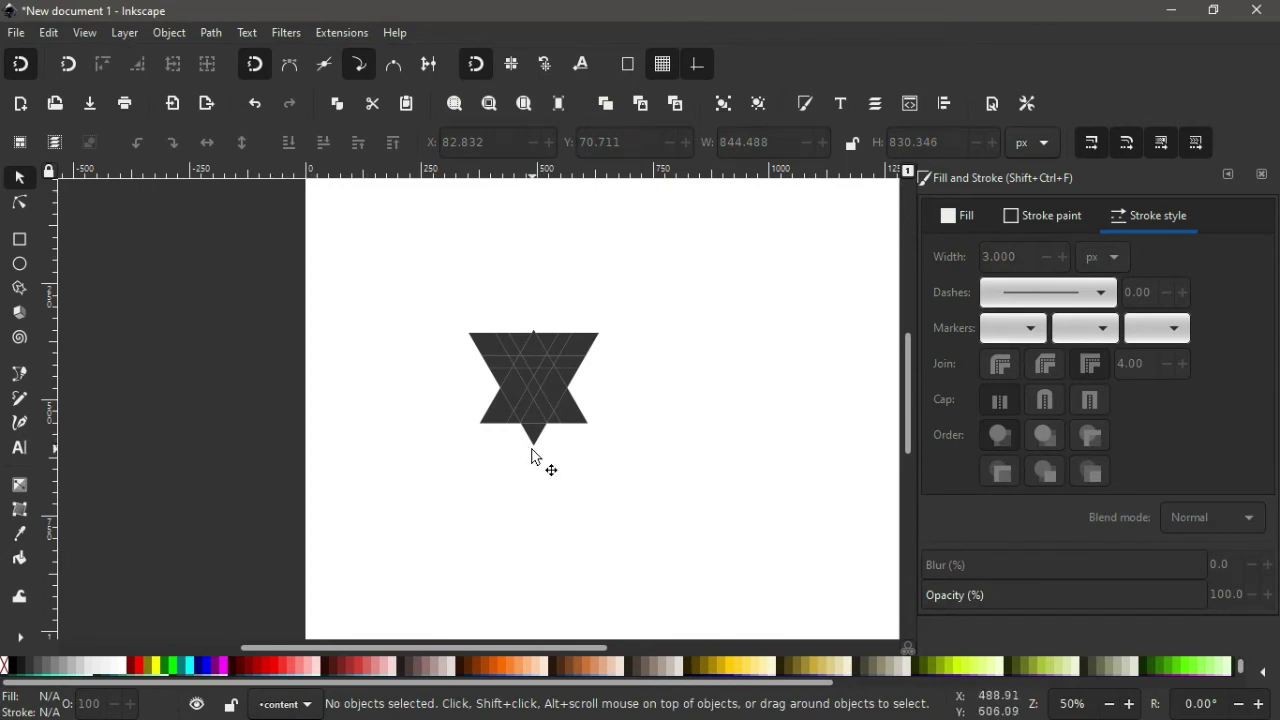
Zoom in to about 280% and pan to the upper part of the triangle star.
{"action": "key", "text": "ctrl"}
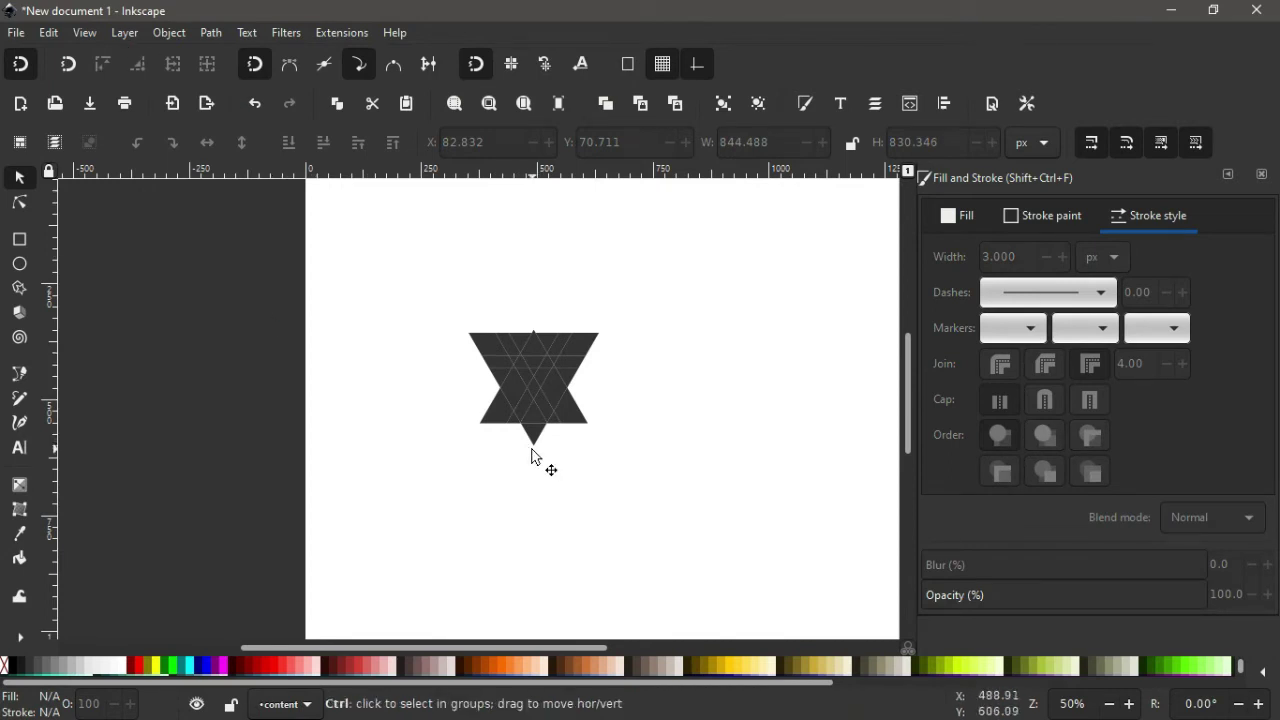
{"action": "scroll", "coordinate": [531, 455], "scroll_direction": "up", "scroll_amount": 3}
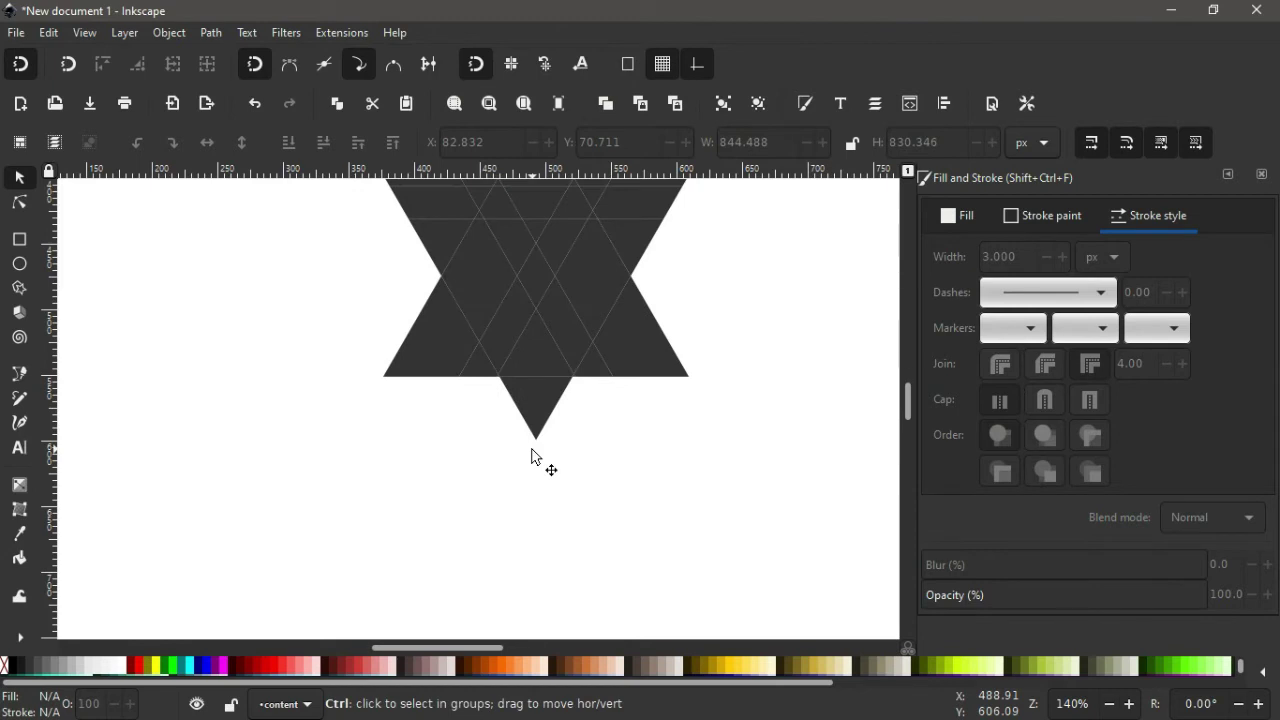
{"action": "scroll", "coordinate": [531, 455], "scroll_direction": "up", "scroll_amount": 1}
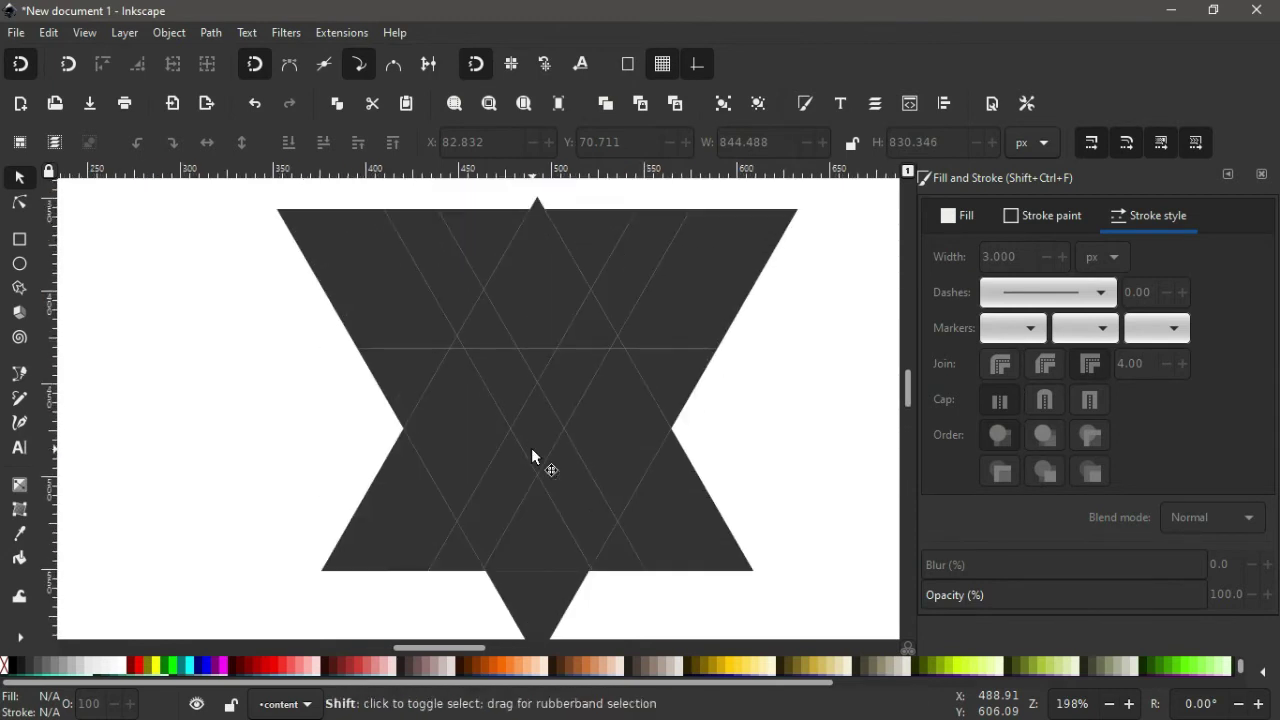
{"action": "scroll", "coordinate": [531, 455], "scroll_direction": "right", "scroll_amount": 4}
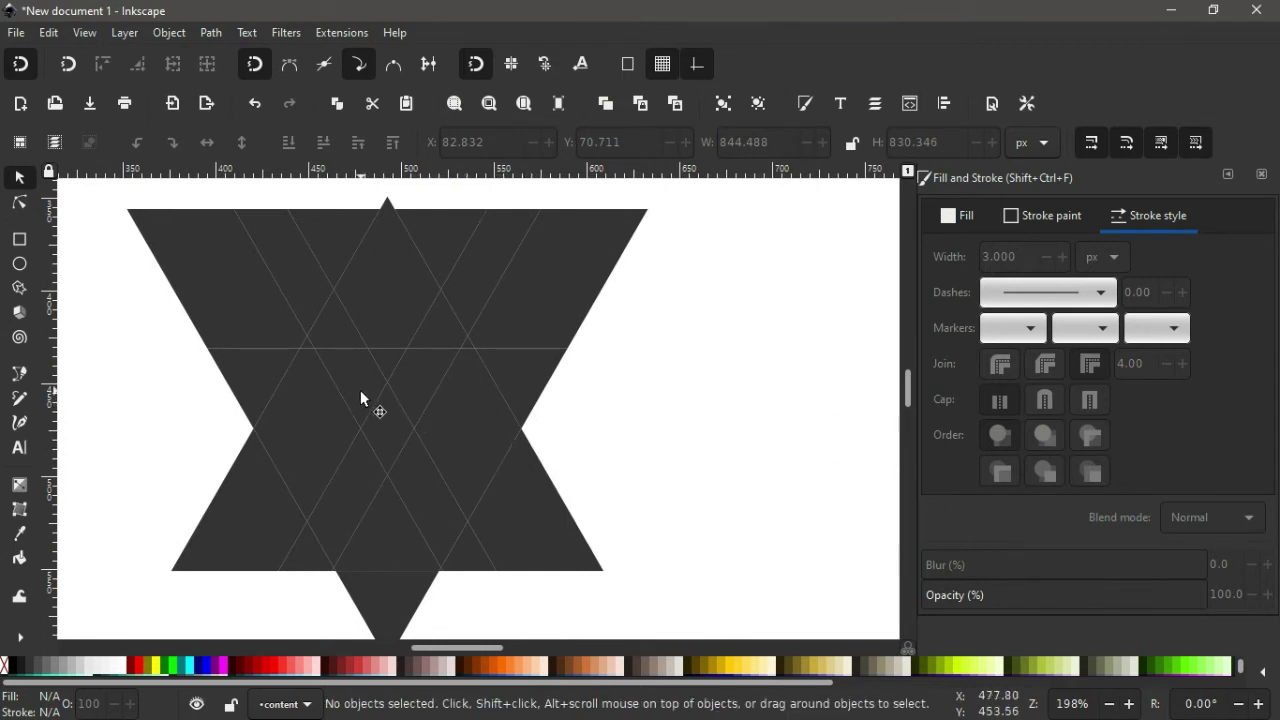
{"action": "scroll", "coordinate": [353, 368], "scroll_direction": "up", "scroll_amount": 1, "text": "ctrl"}
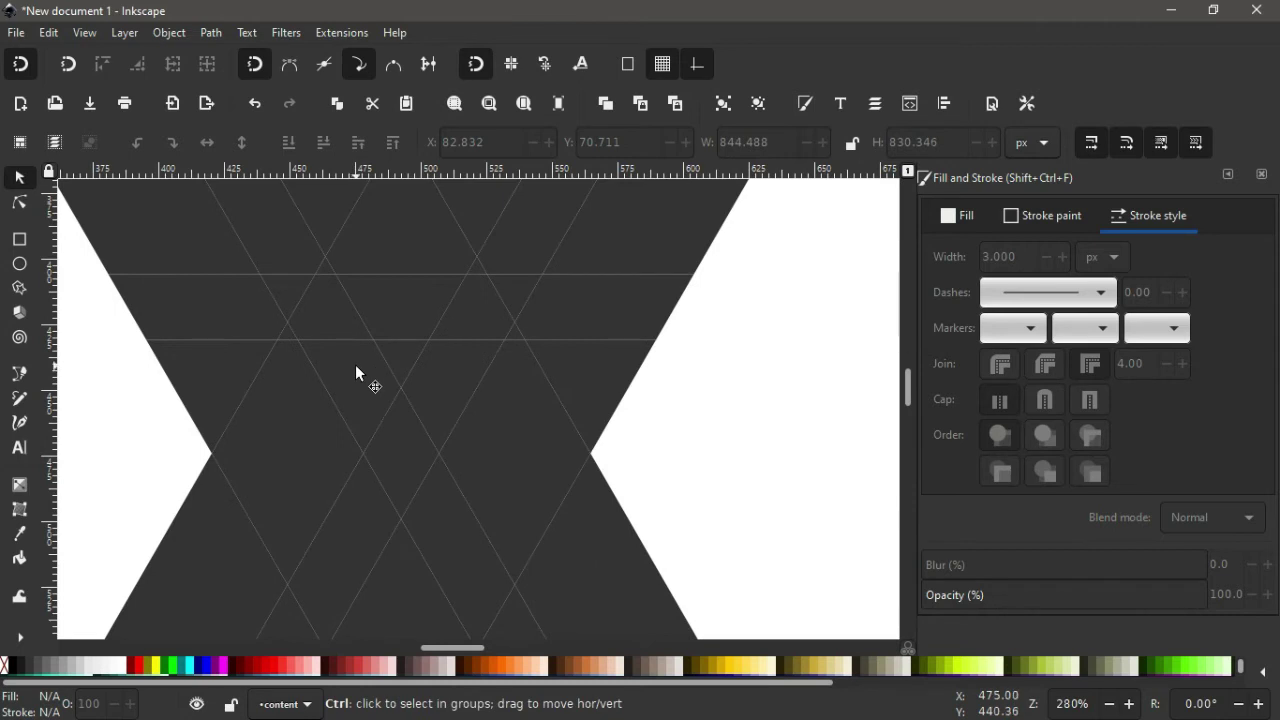
{"action": "scroll", "coordinate": [355, 364], "scroll_direction": "up", "scroll_amount": 4}
{"action": "scroll", "coordinate": [308, 405], "scroll_direction": "down", "scroll_amount": 2}
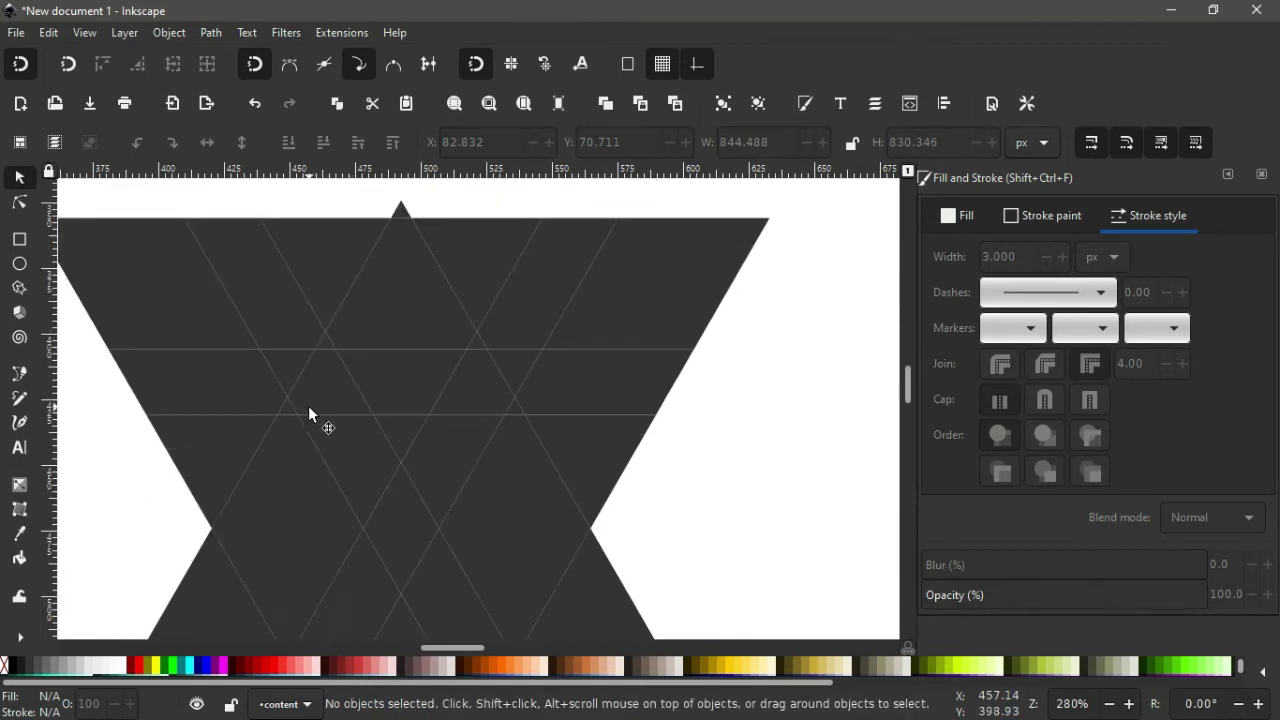
{"action": "scroll", "coordinate": [317, 406], "scroll_direction": "left", "scroll_amount": 2, "text": "shift"}
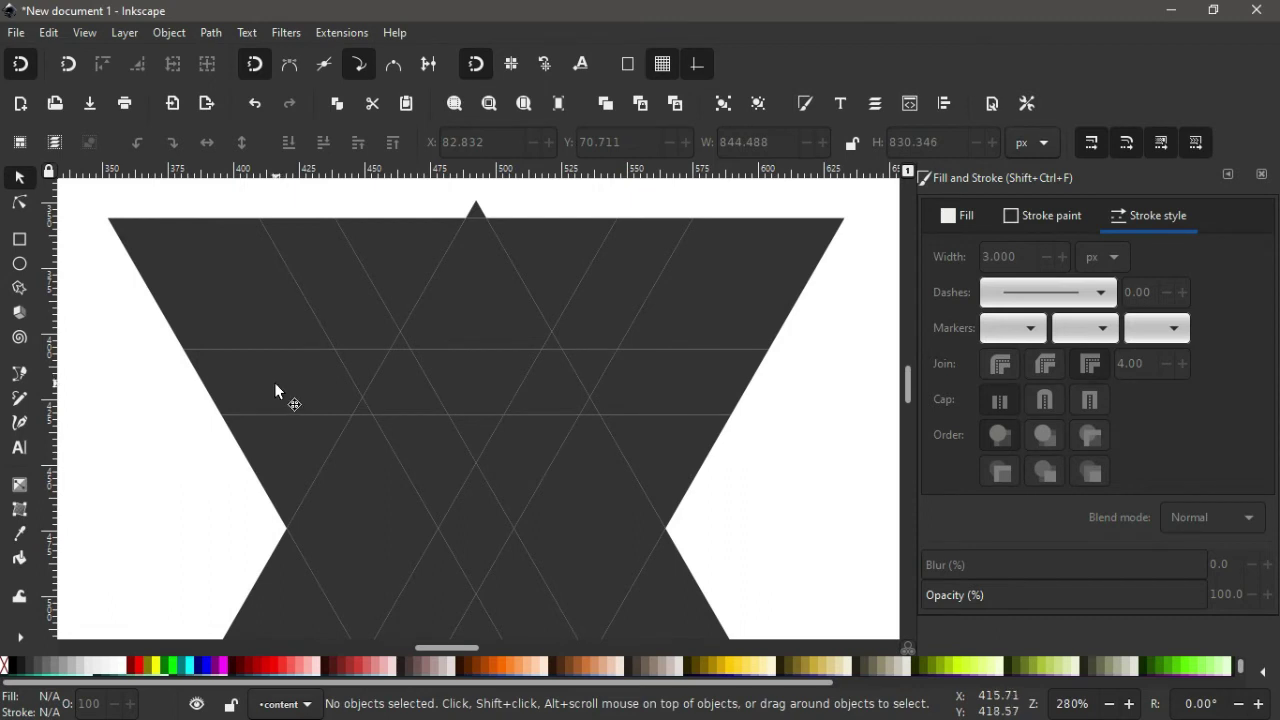
Delete the four middle-band pieces and two leftover small triangles to open a white gap.
{"action": "left_click", "coordinate": [275, 384]}
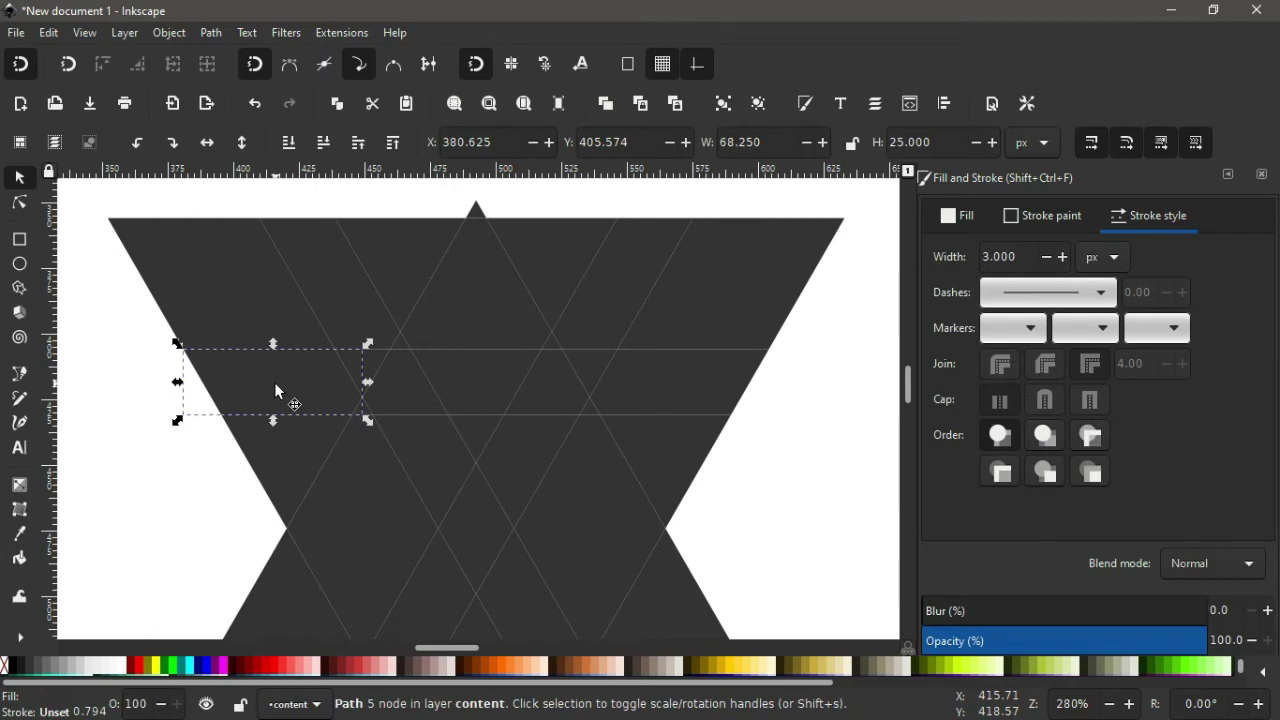
{"action": "left_click", "coordinate": [397, 390], "text": "shift"}
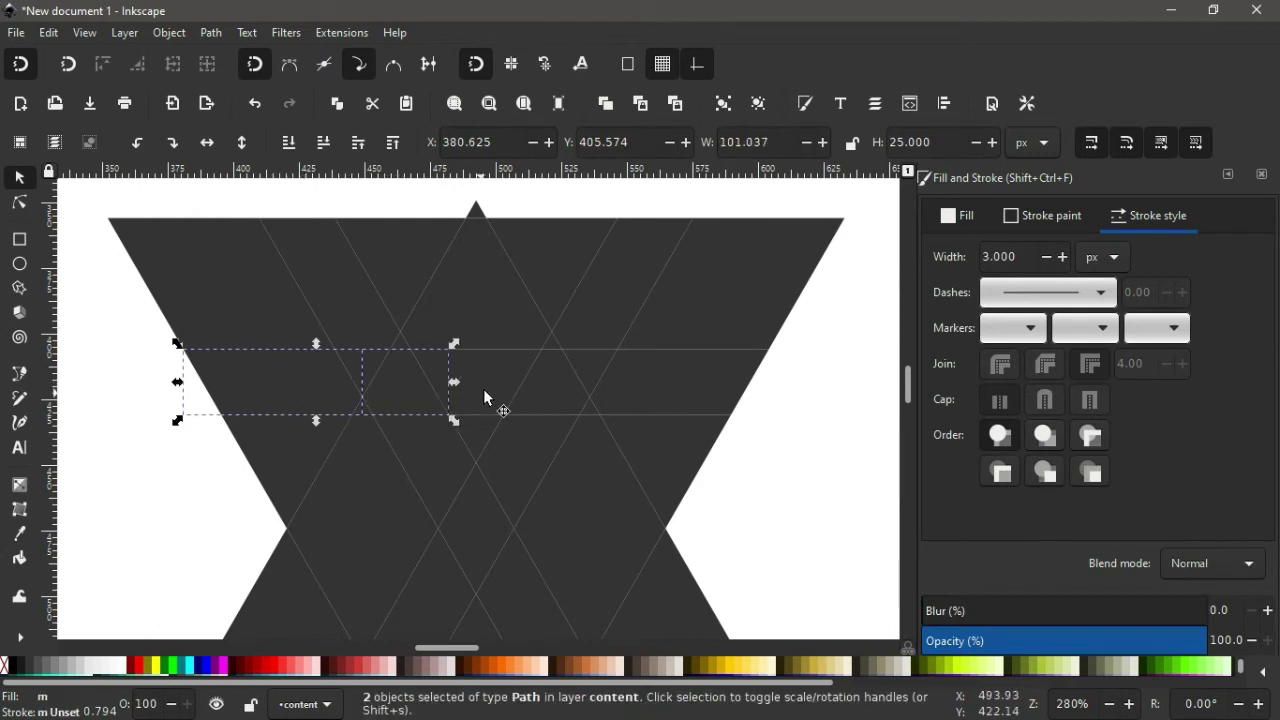
{"action": "left_click", "coordinate": [530, 395], "text": "shift"}
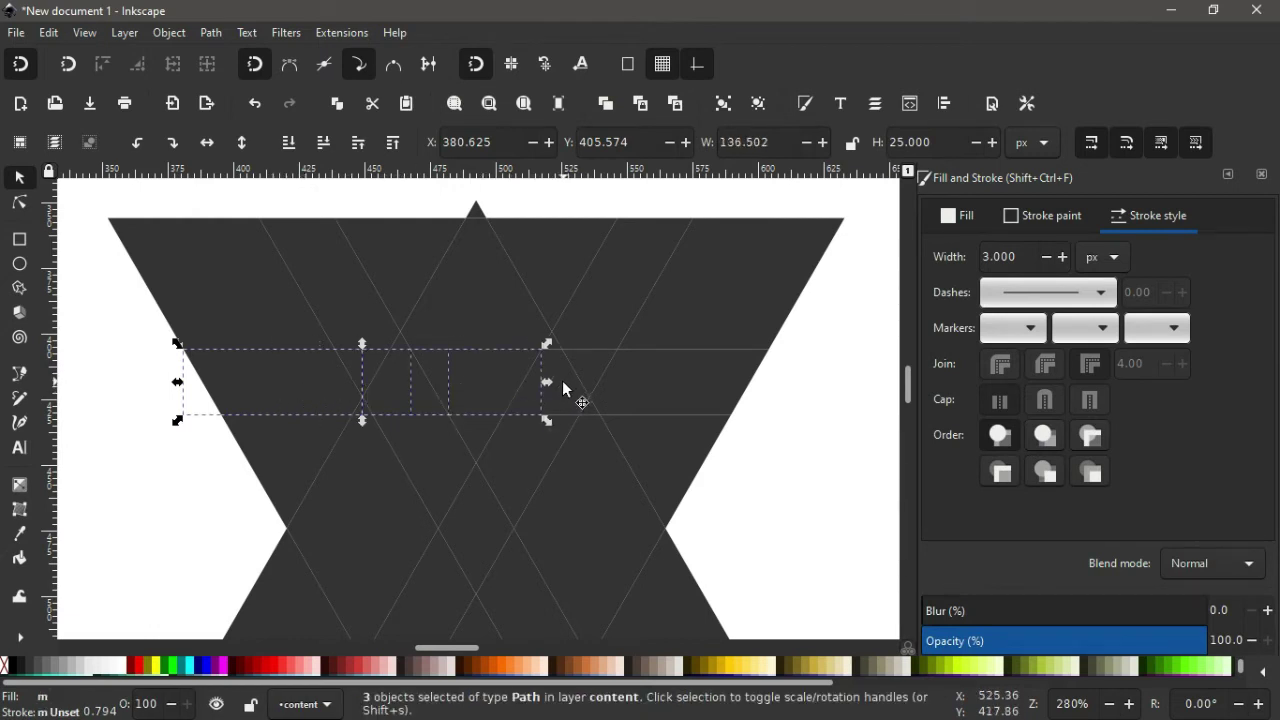
{"action": "left_click", "coordinate": [564, 379], "text": "shift"}
{"action": "key", "text": "Delete"}
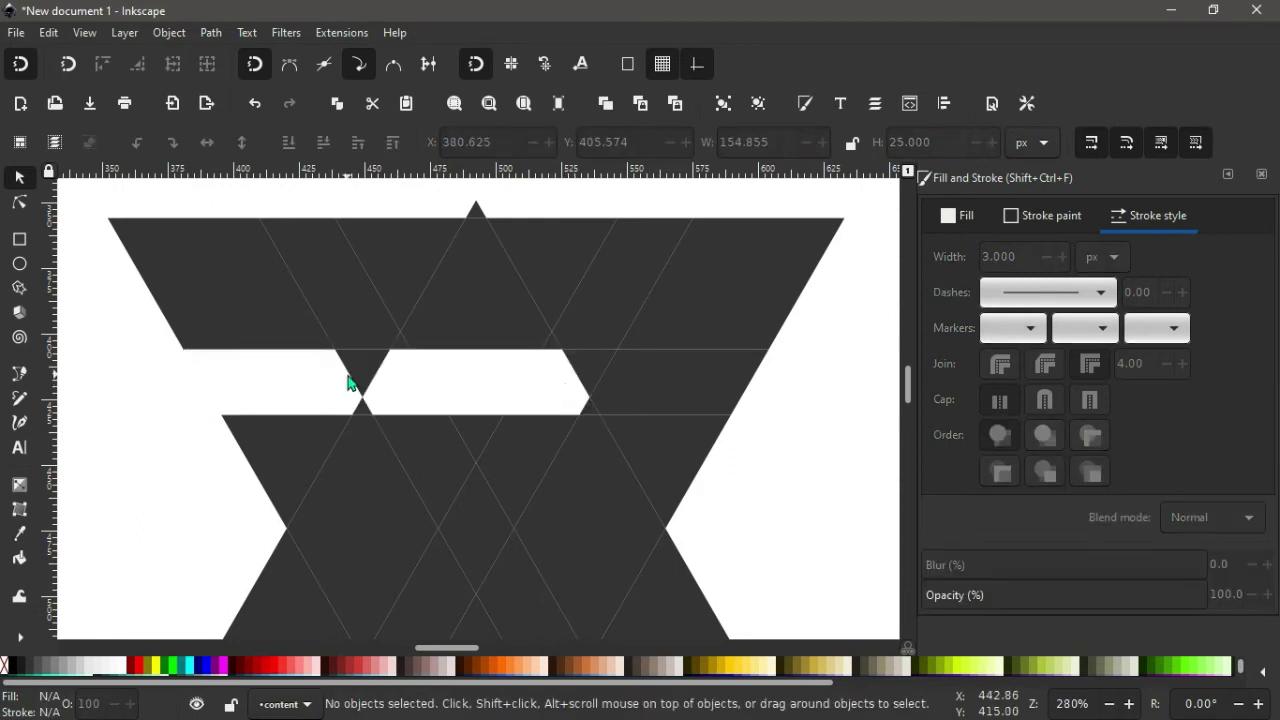
{"action": "left_click", "coordinate": [363, 378]}
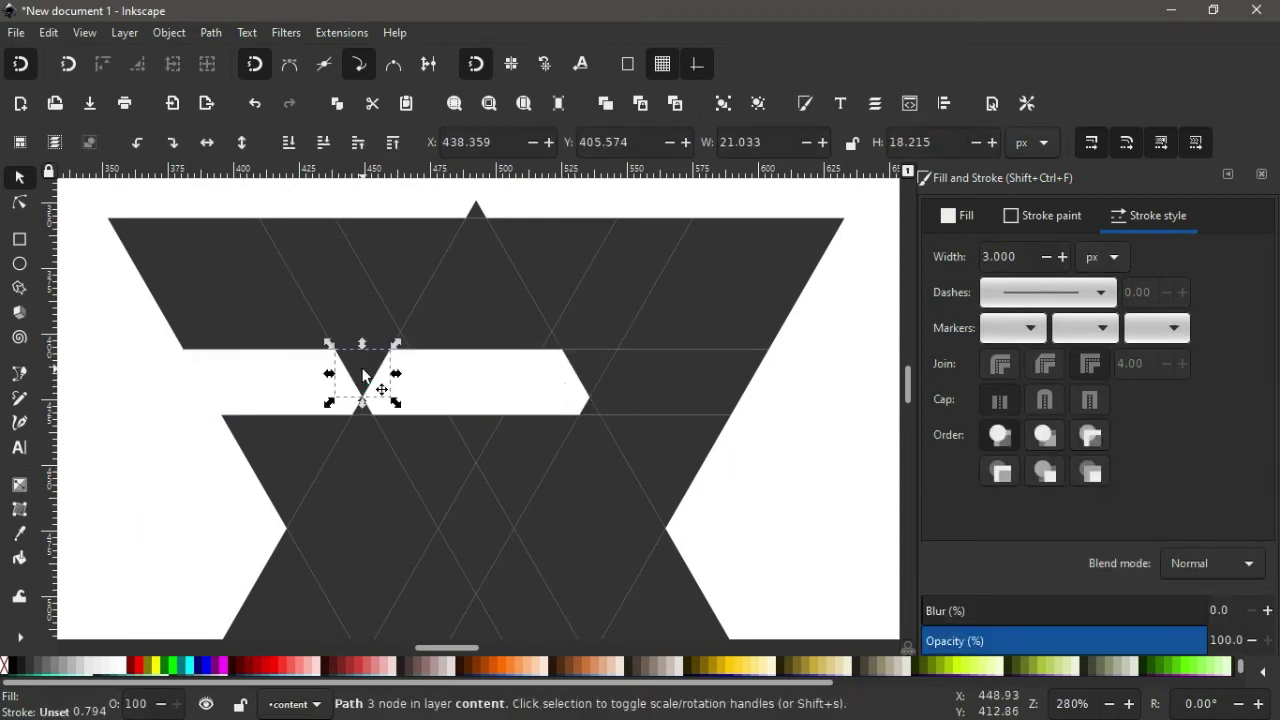
{"action": "key", "text": "Delete"}
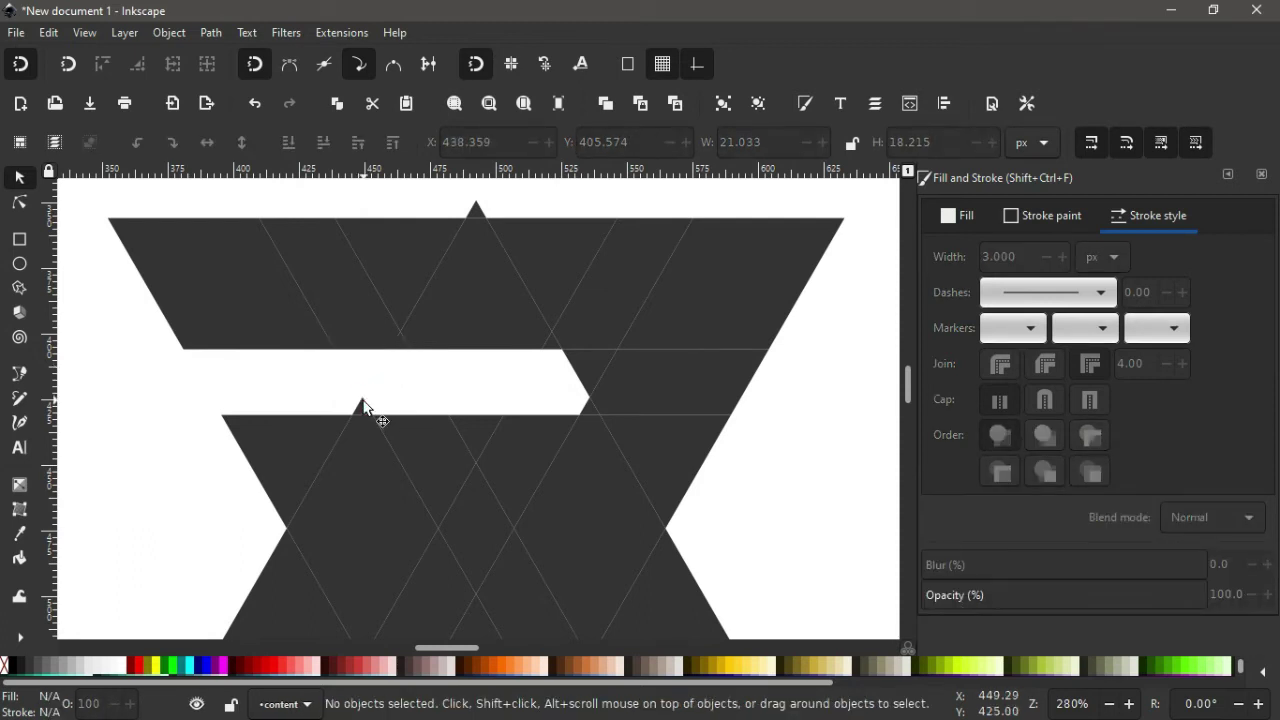
{"action": "left_click", "coordinate": [363, 405]}
{"action": "key", "text": "Delete"}
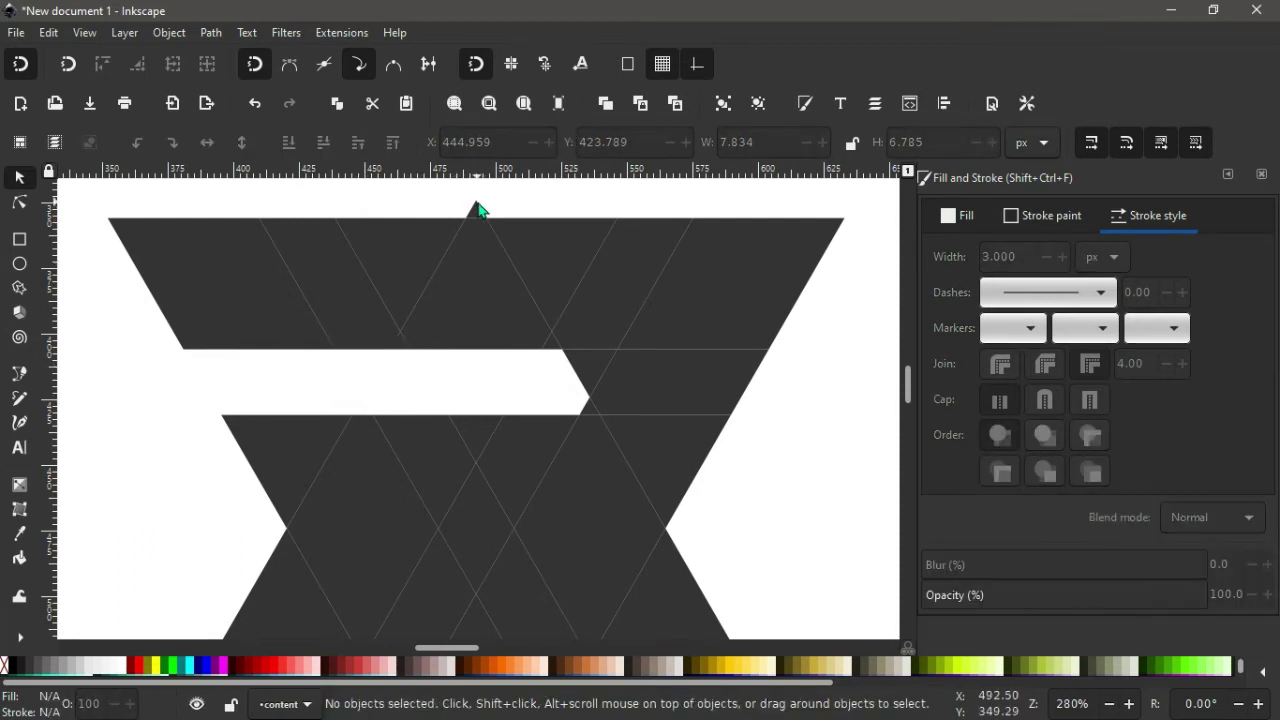
Delete the top-tip triangle and the pieces below the band's right end to carve a notch.
{"action": "left_click", "coordinate": [478, 208]}
{"action": "key", "text": "Delete"}
{"action": "scroll", "coordinate": [550, 390], "scroll_direction": "down", "scroll_amount": 6}
{"action": "scroll", "coordinate": [550, 390], "scroll_direction": "up", "scroll_amount": 2}
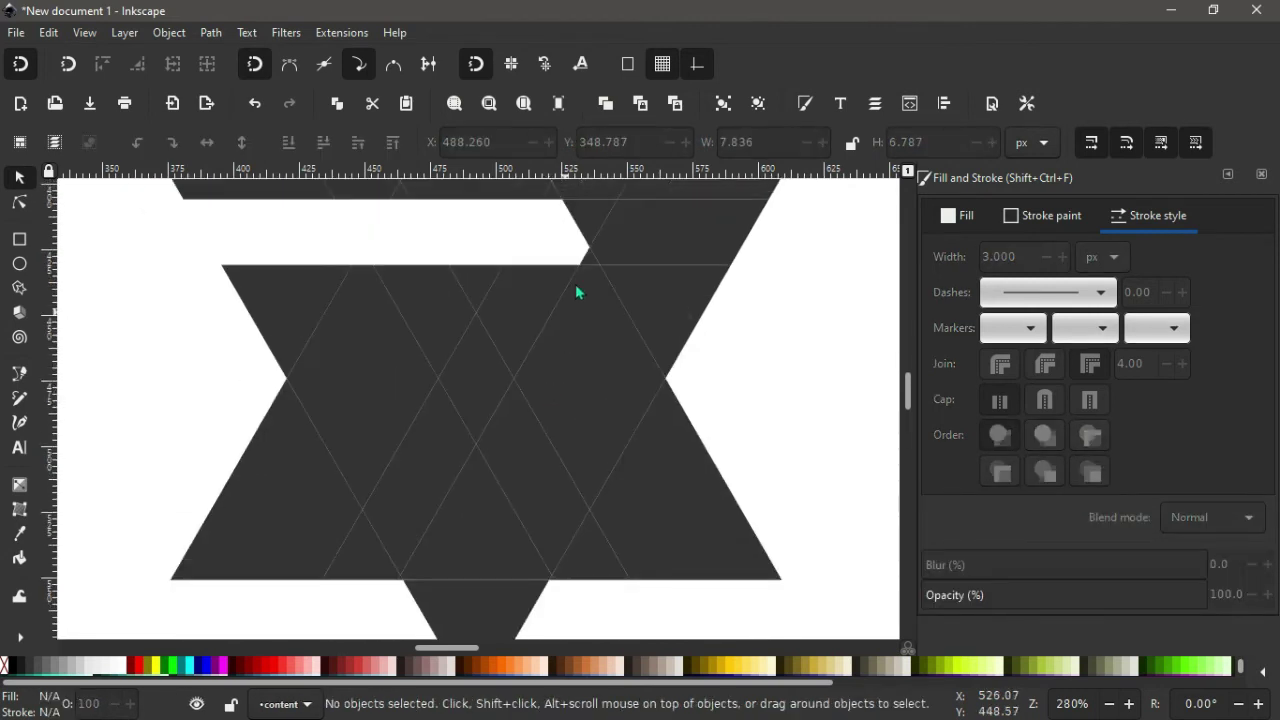
{"action": "left_click", "coordinate": [519, 311]}
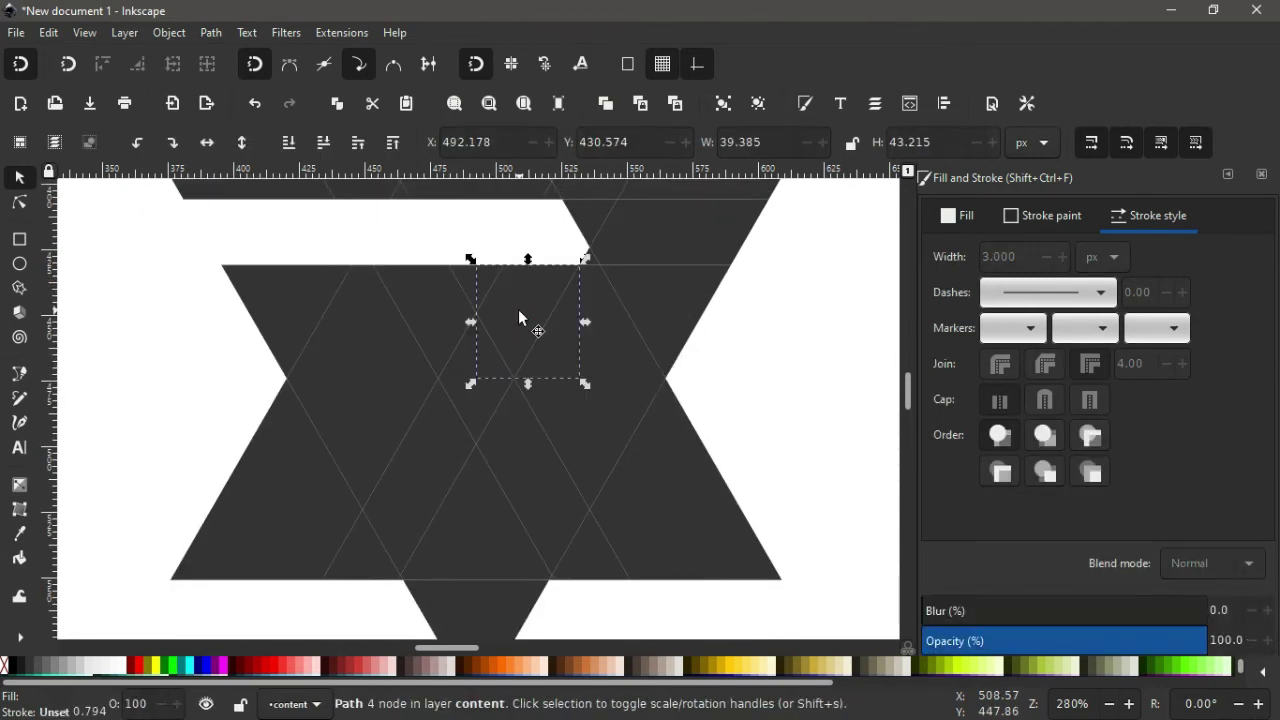
{"action": "key", "text": "Delete"}
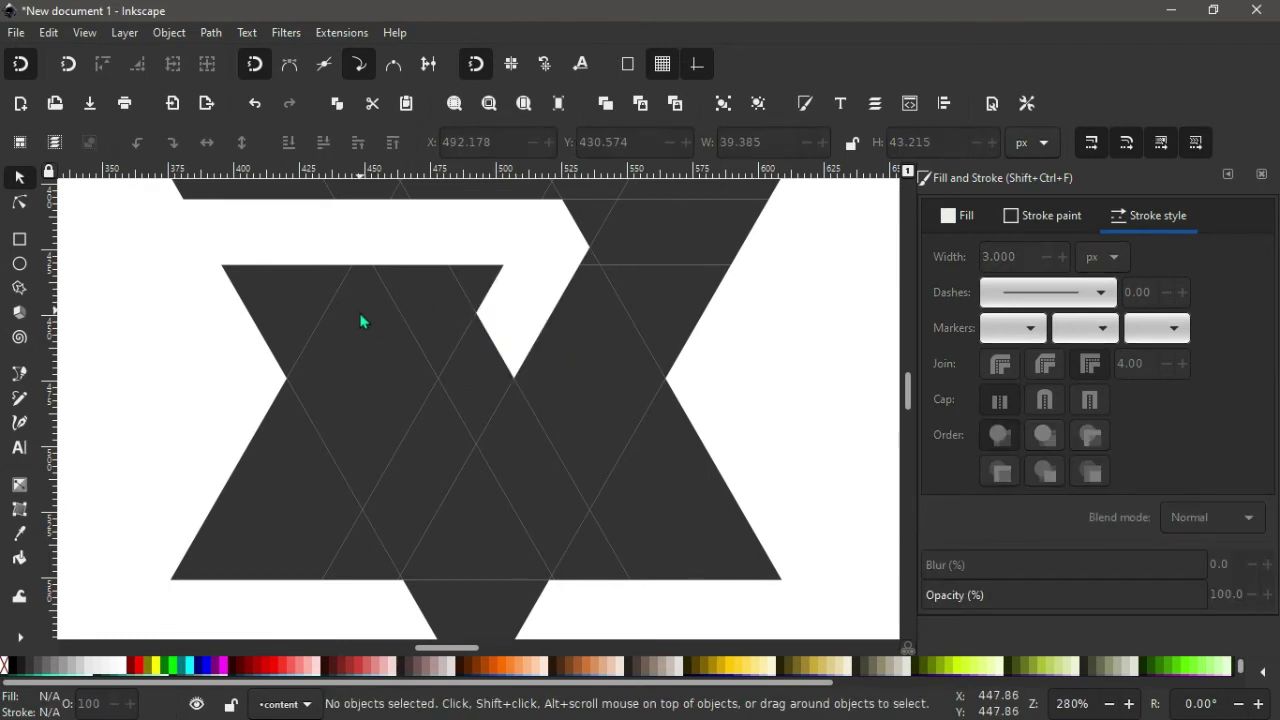
{"action": "left_click", "coordinate": [358, 311]}
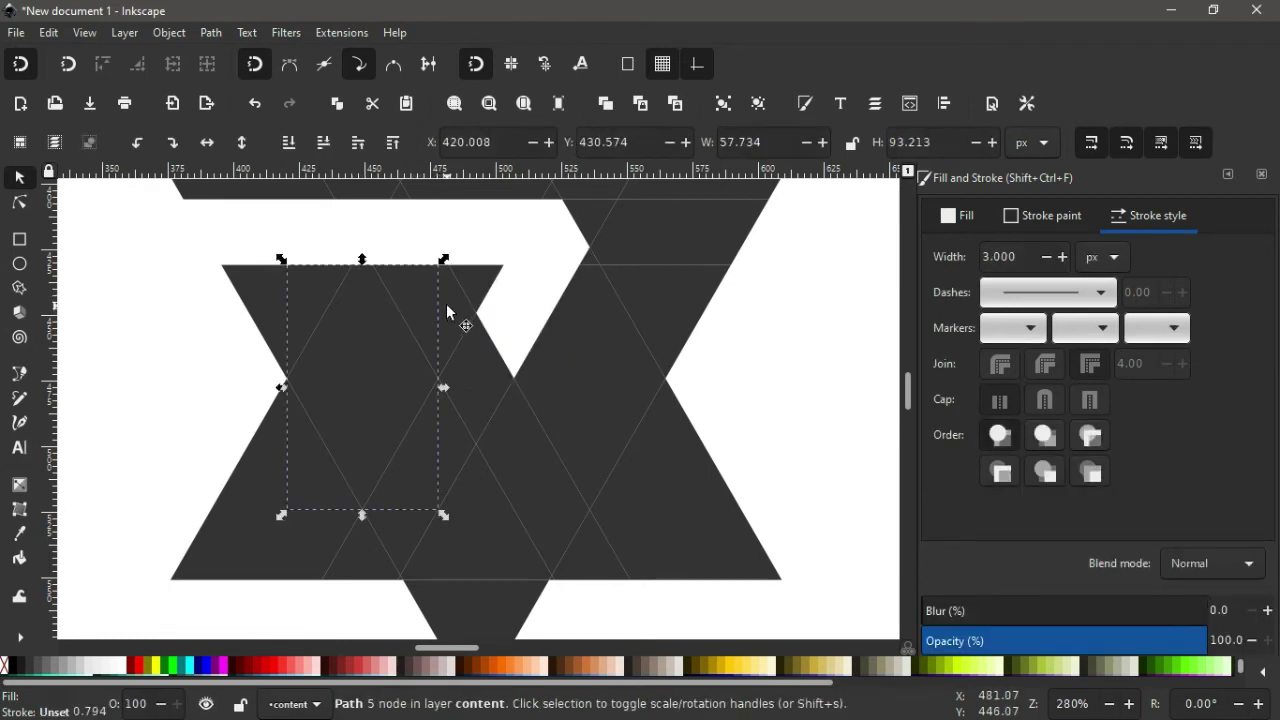
{"action": "left_click", "coordinate": [444, 303]}
{"action": "key", "text": "Delete"}
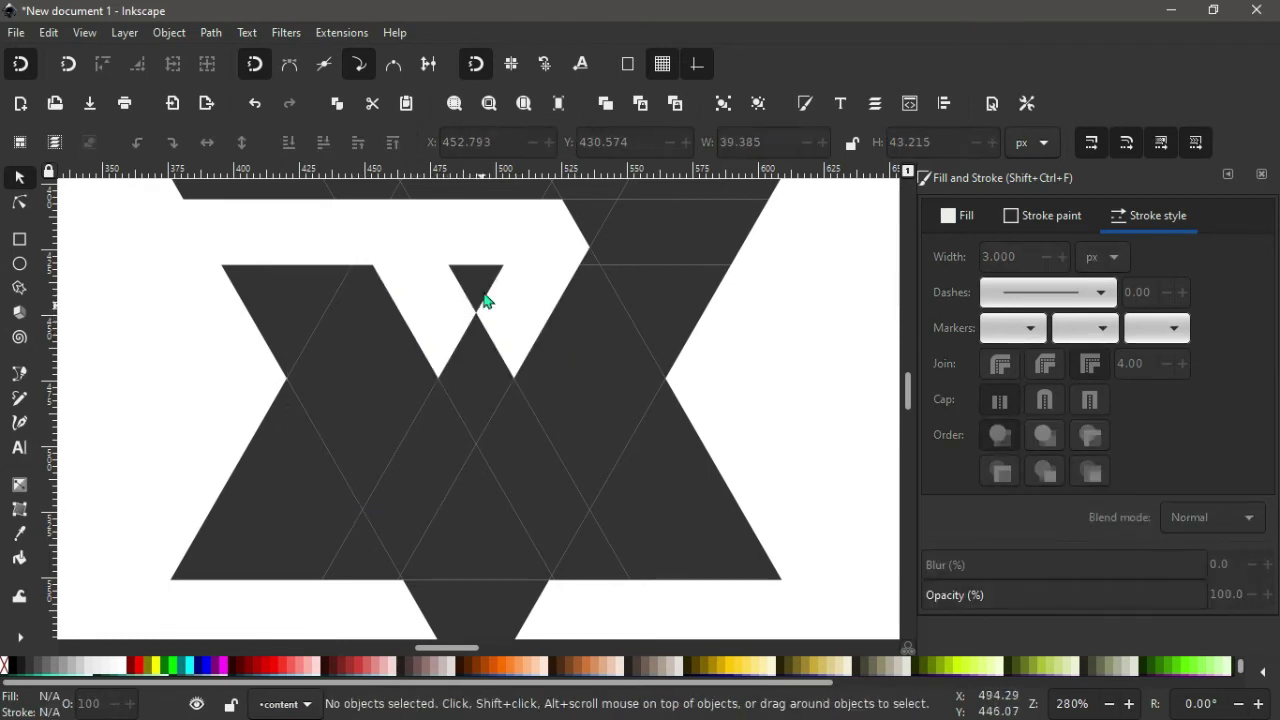
{"action": "left_click", "coordinate": [484, 286]}
{"action": "key", "text": "Delete"}
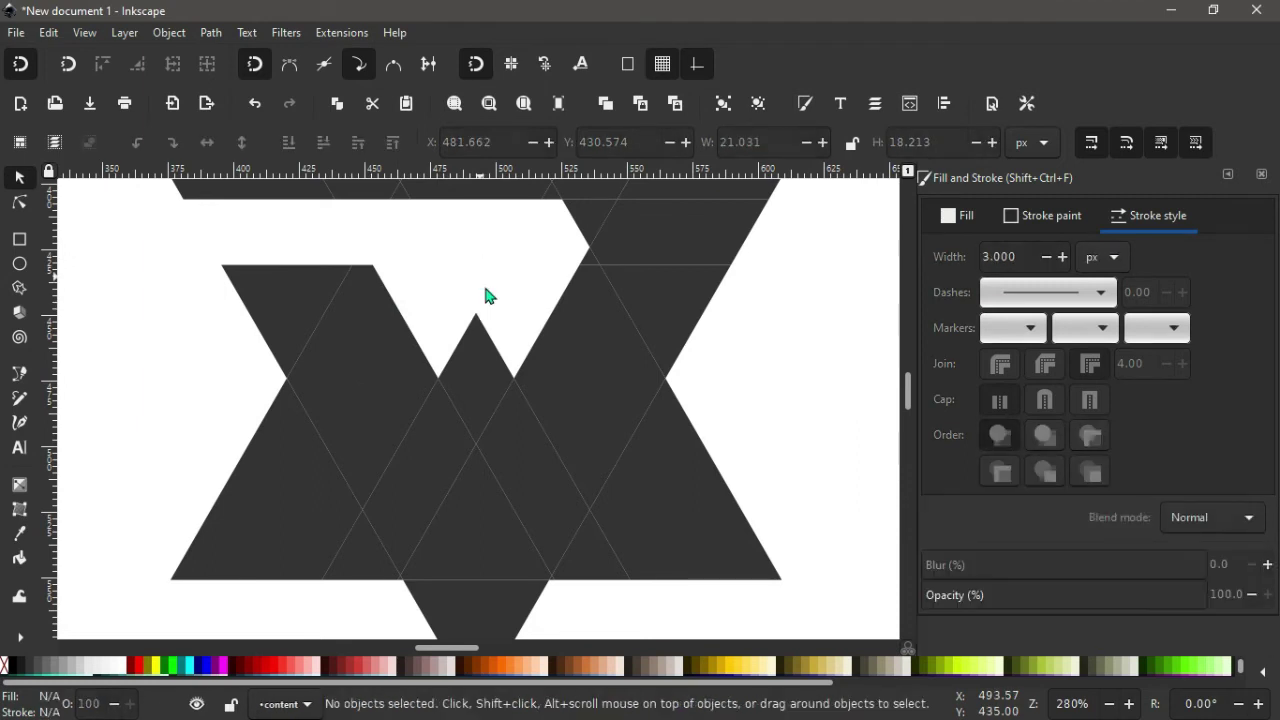
{"action": "left_click", "coordinate": [464, 341]}
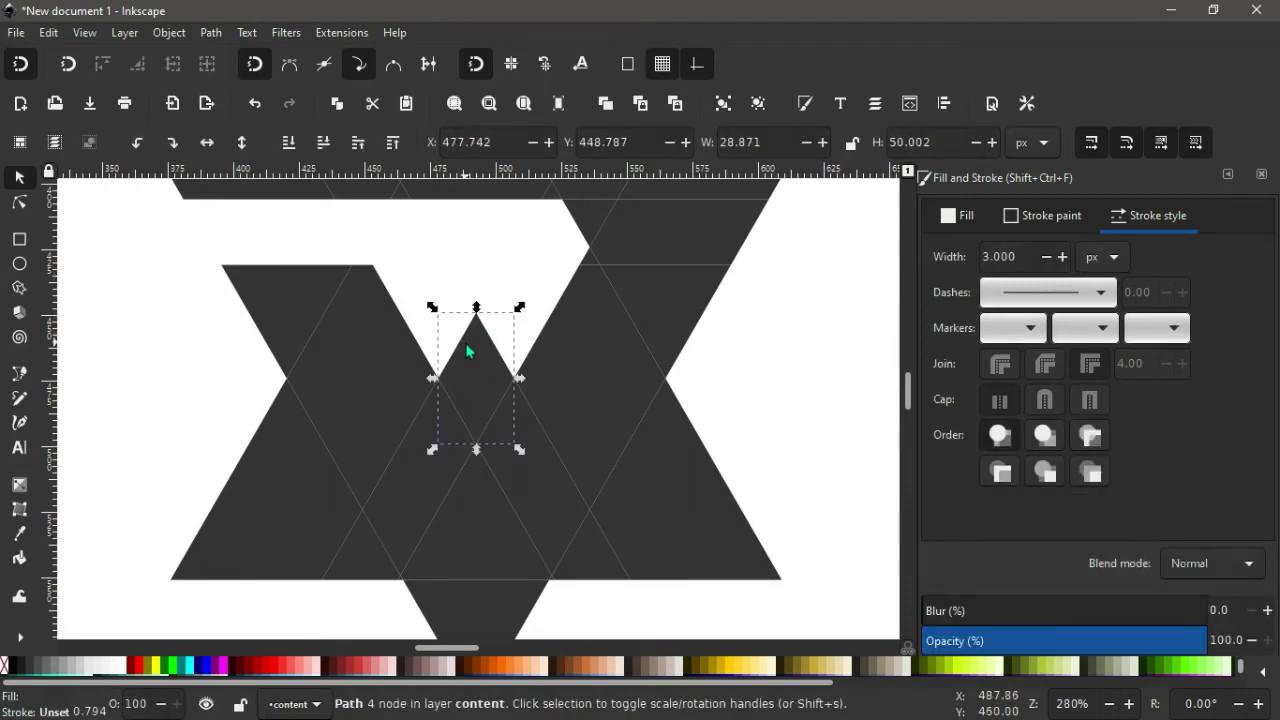
{"action": "key", "text": "Delete"}
Remove two small triangles along the bottom edge, then zoom back out.
{"action": "scroll", "coordinate": [525, 575], "scroll_direction": "down", "scroll_amount": 2}
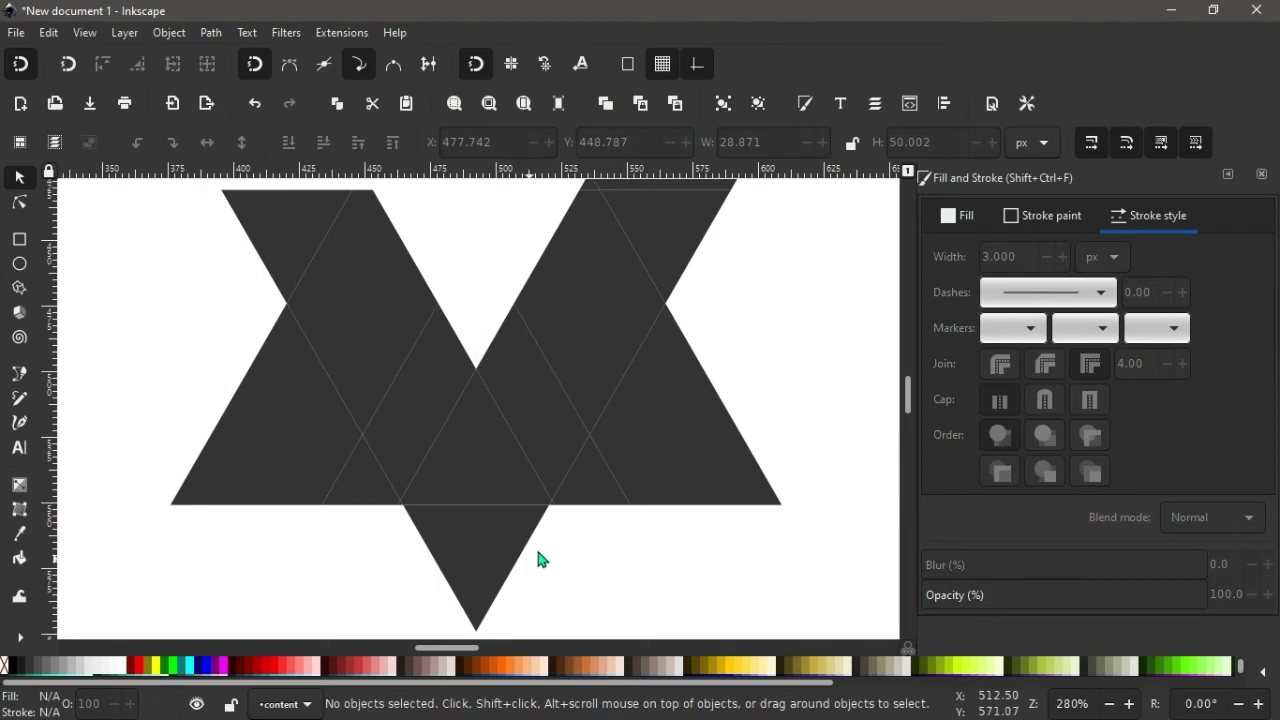
{"action": "left_click", "coordinate": [588, 484]}
{"action": "key", "text": "Delete"}
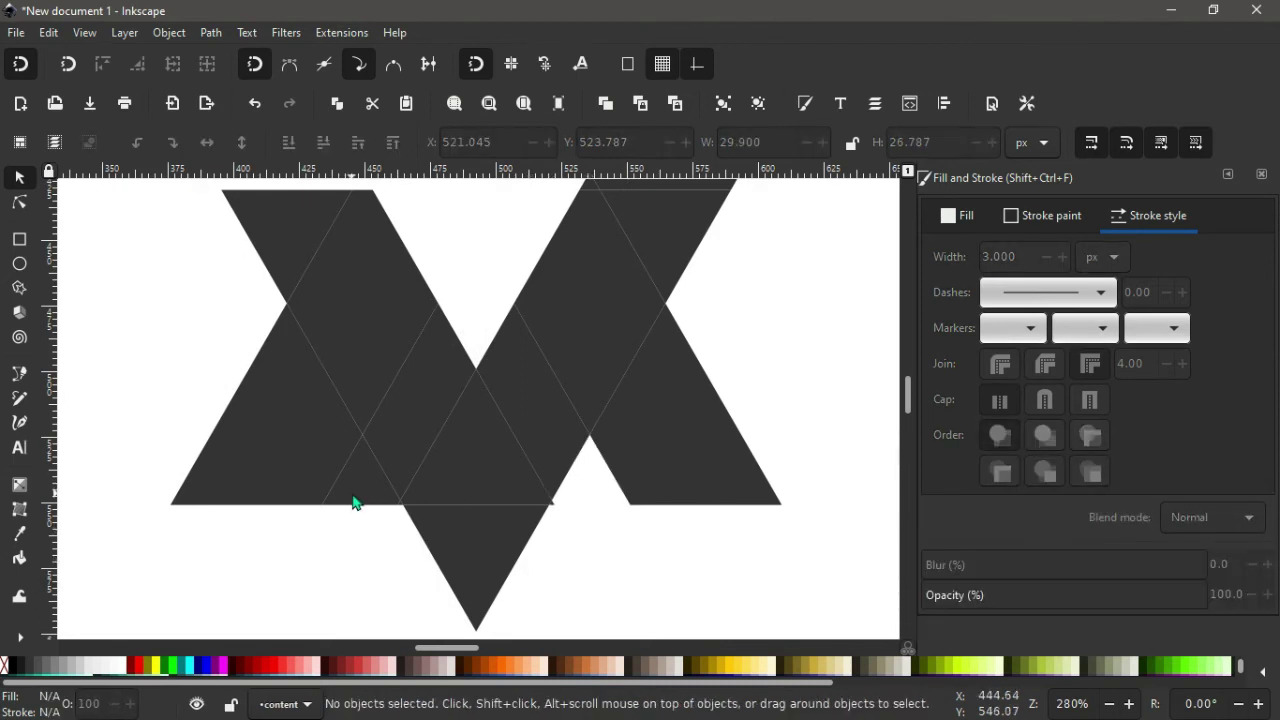
{"action": "left_click", "coordinate": [358, 490]}
{"action": "key", "text": "Delete"}
{"action": "scroll", "coordinate": [361, 498], "scroll_direction": "up", "scroll_amount": 2}
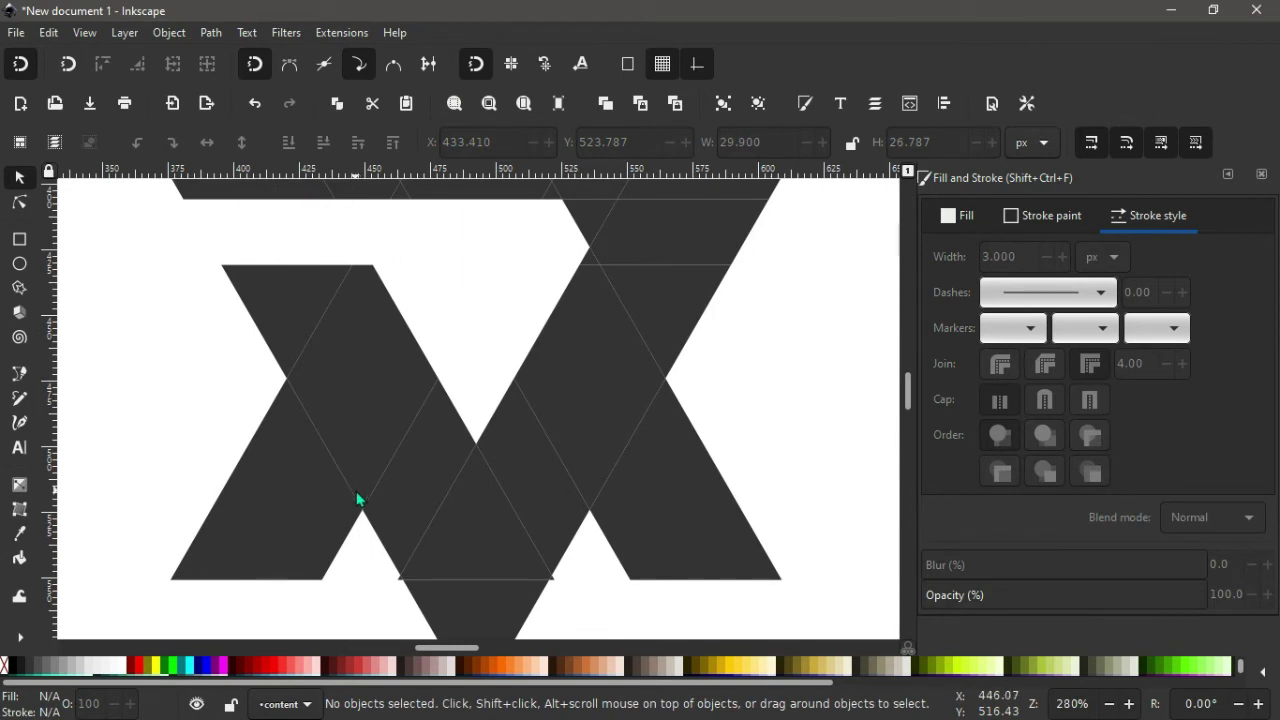
{"action": "scroll", "coordinate": [358, 498], "scroll_direction": "down", "scroll_amount": 1}
{"action": "scroll", "coordinate": [358, 498], "scroll_direction": "down", "scroll_amount": 1}
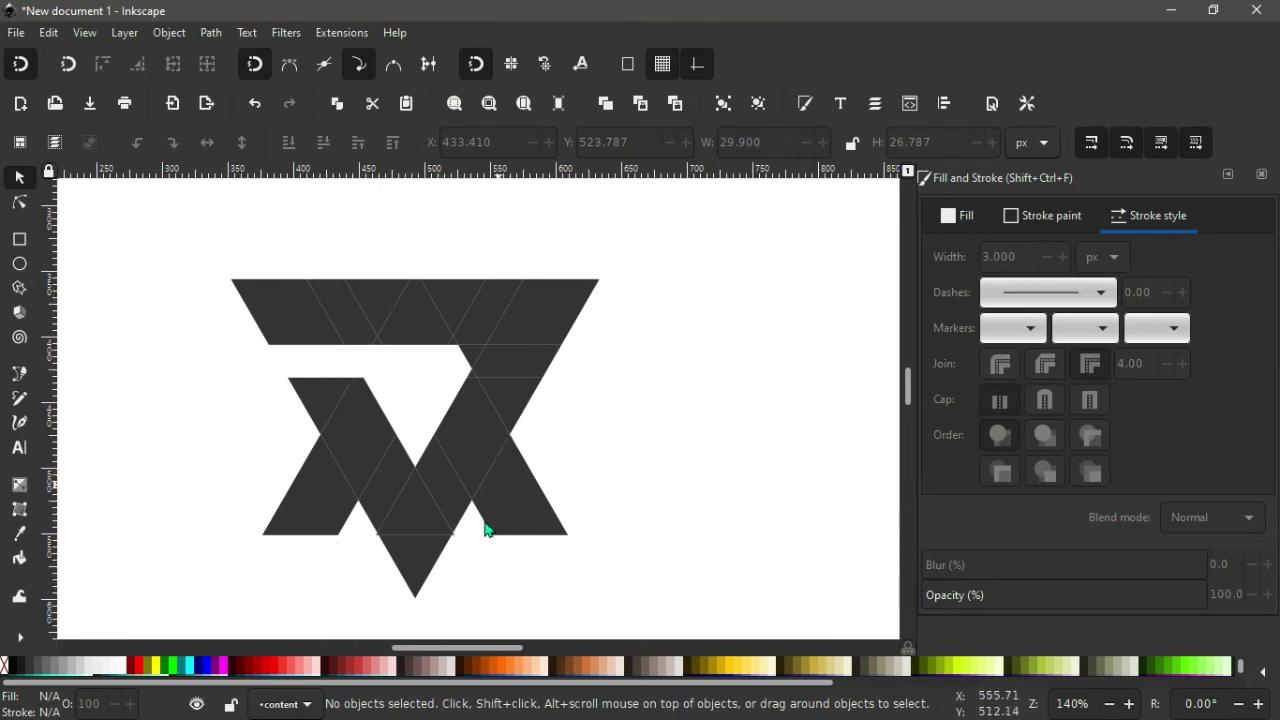
Union all monogram triangles into one 39-node path and scale it to 713.185 × 617.637 px.
{"action": "key", "text": "ctrl"}
{"action": "scroll", "coordinate": [182, 357], "scroll_direction": "down", "scroll_amount": 3}
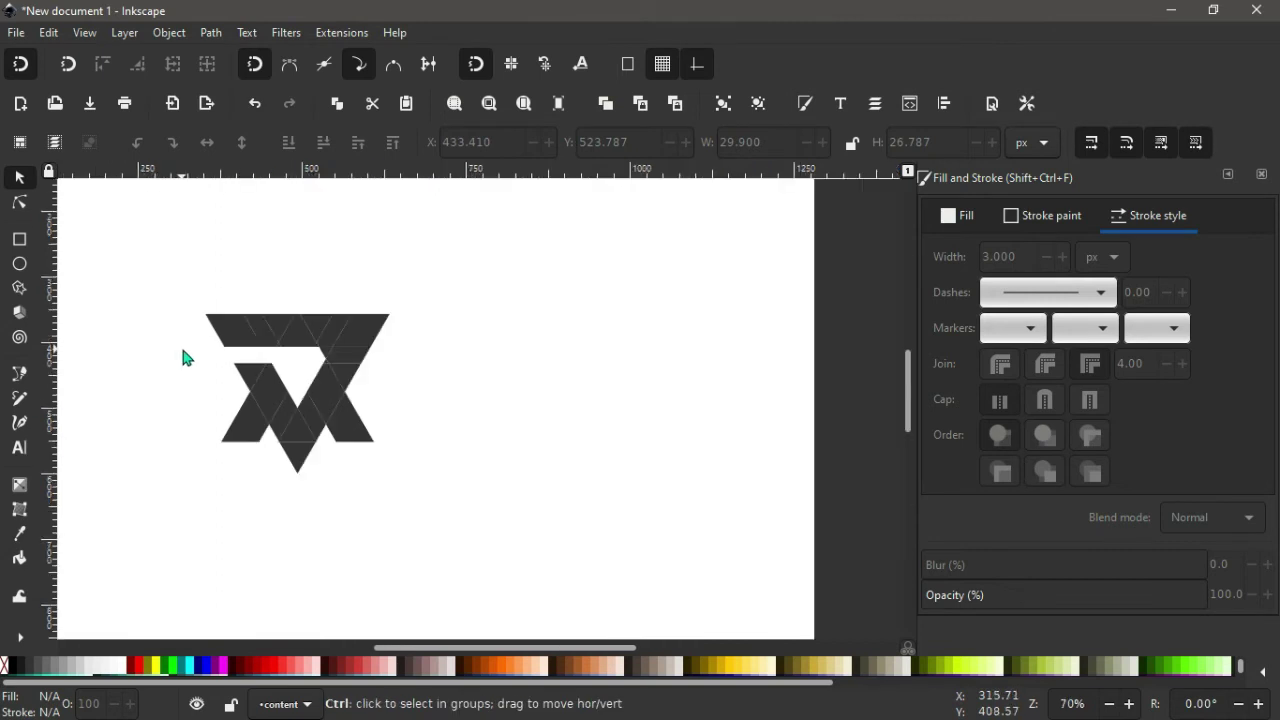
{"action": "left_click_drag", "start_coordinate": [720, 259], "coordinate": [140, 500]}
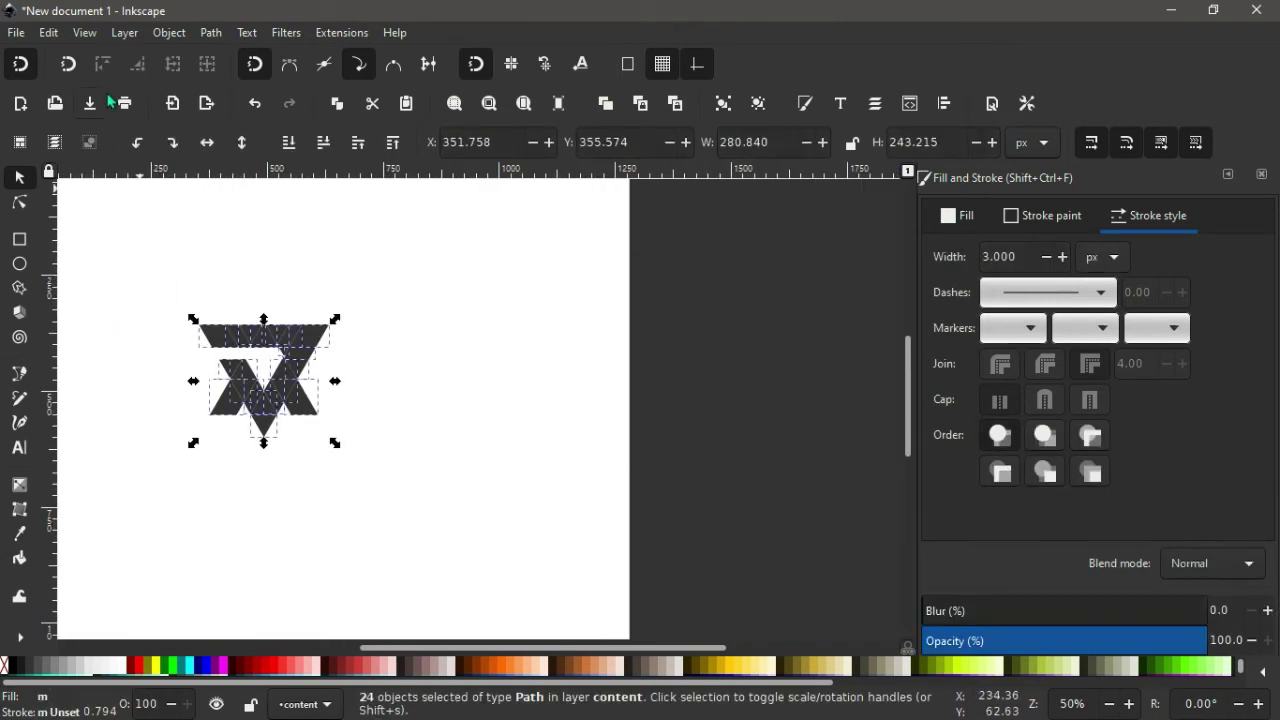
{"action": "left_click", "coordinate": [210, 33]}
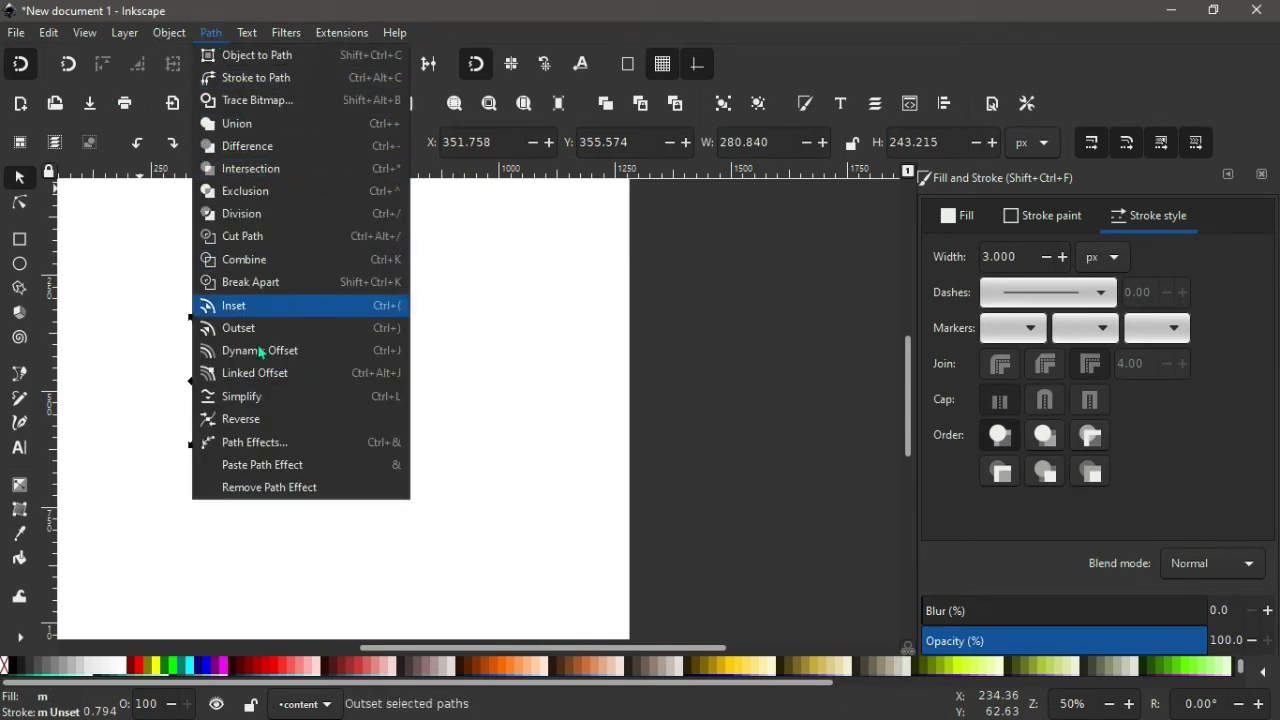
{"action": "left_click", "coordinate": [238, 128]}
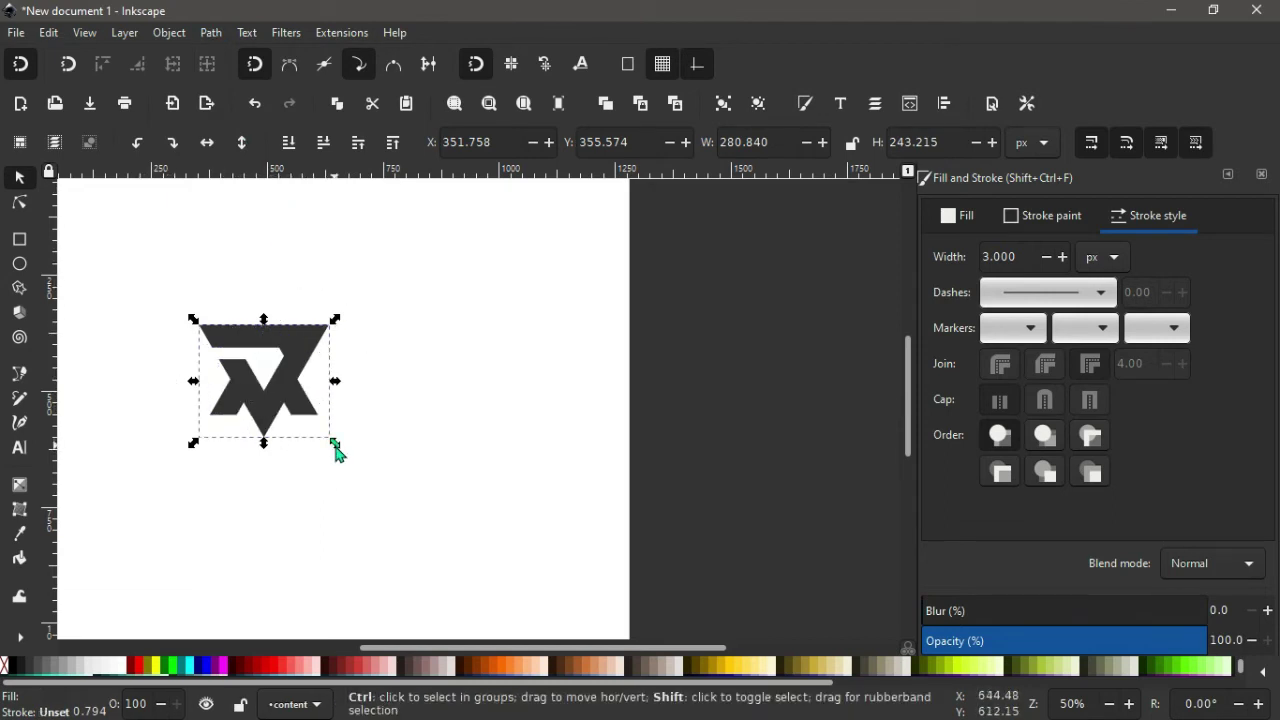
{"action": "left_click_drag", "start_coordinate": [335, 445], "coordinate": [437, 580]}
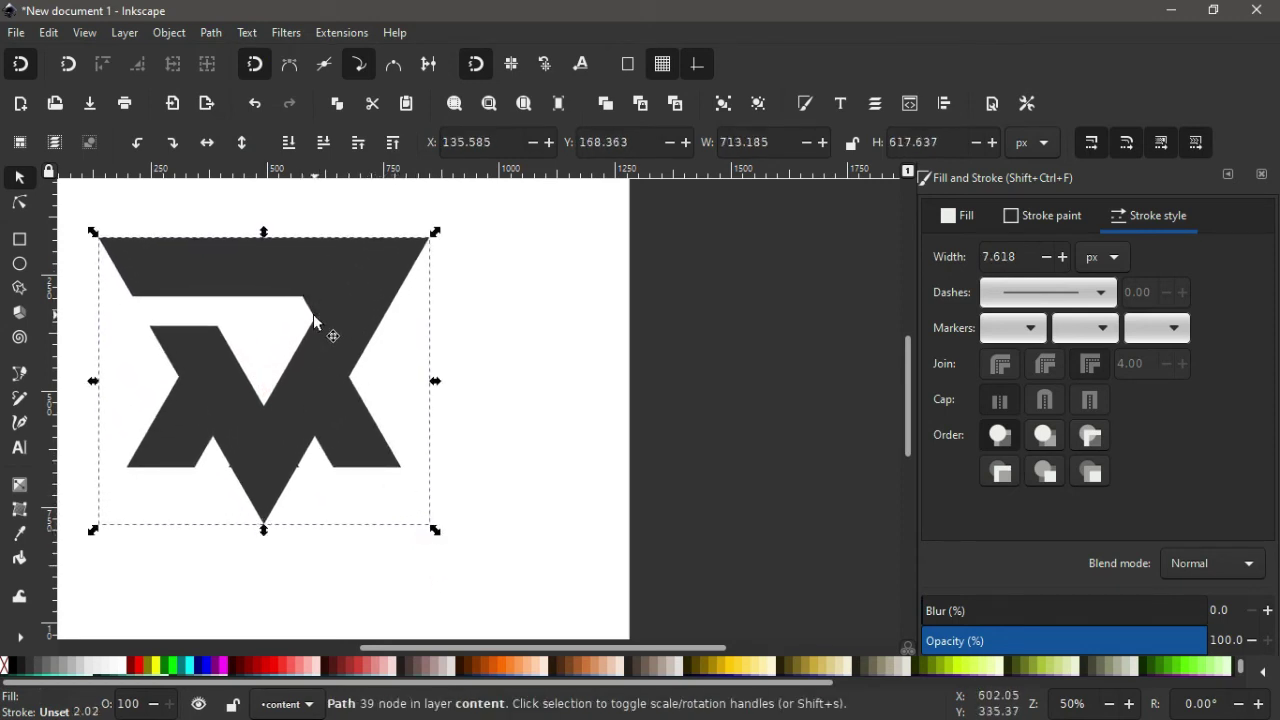
Undo the enlargement and union, restoring the separate triangles at their earlier size.
{"action": "key", "text": "ctrl"}
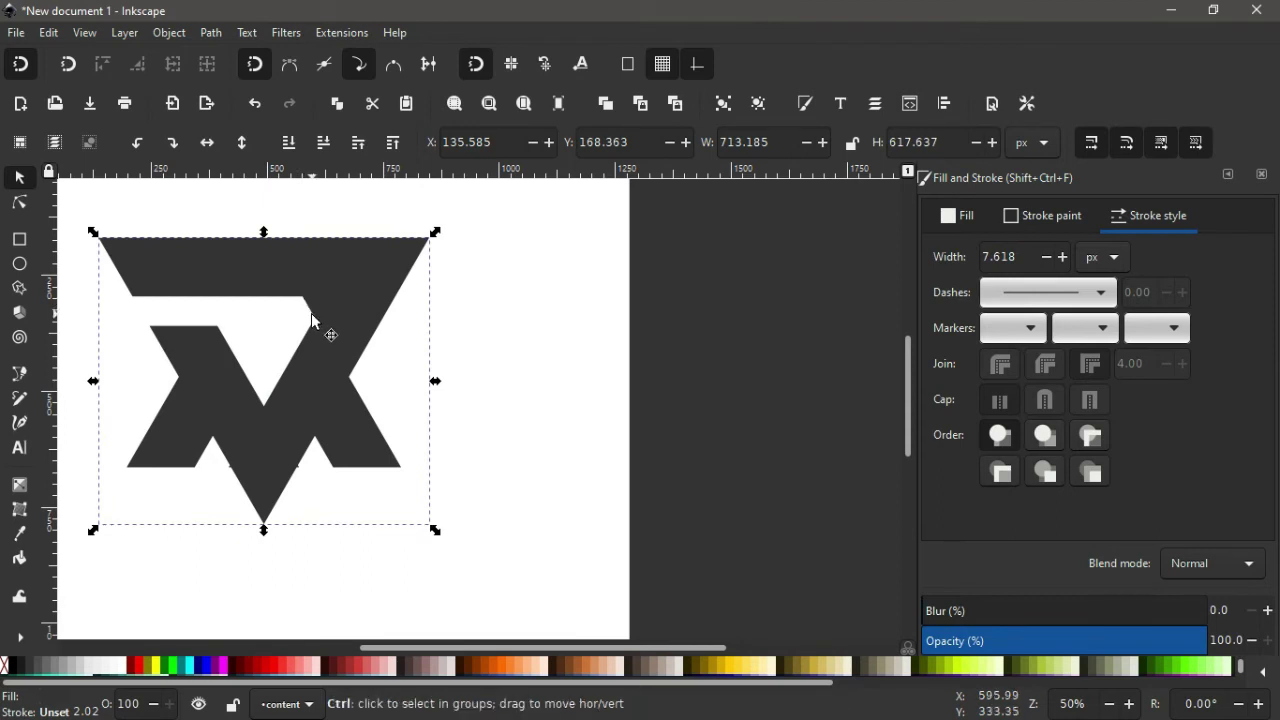
{"action": "scroll", "coordinate": [312, 320], "scroll_direction": "up", "scroll_amount": 2}
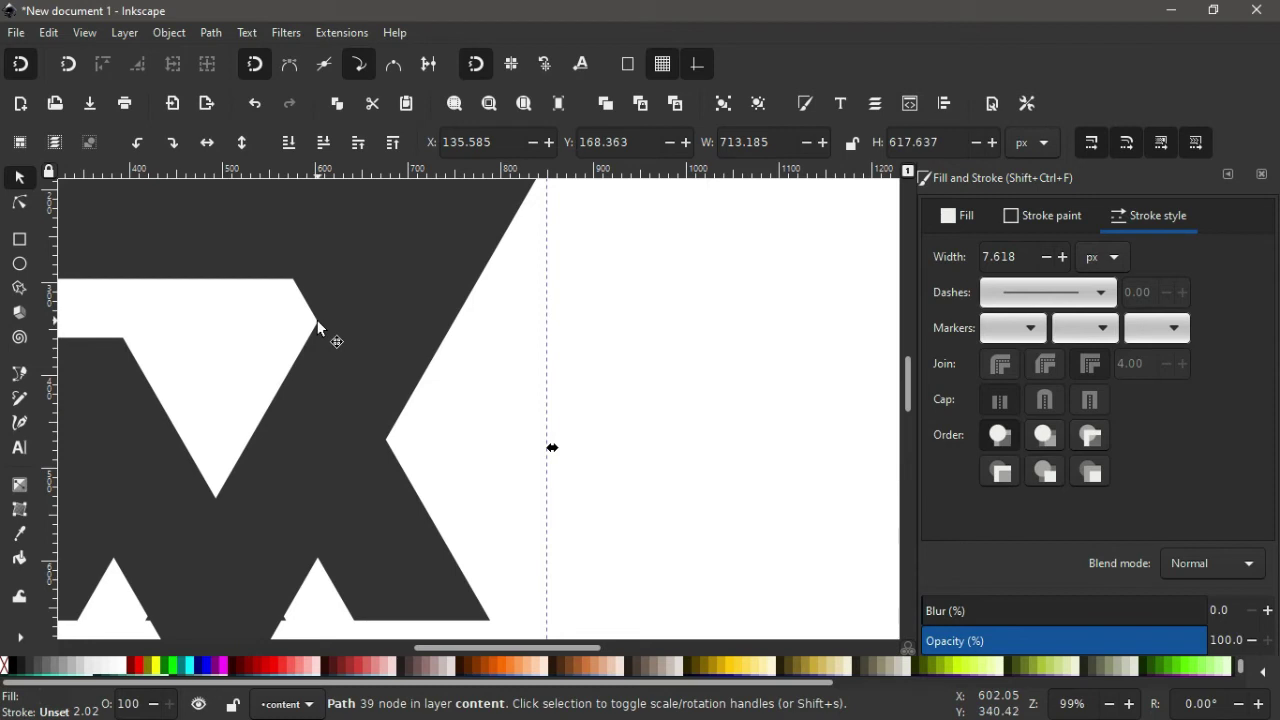
{"action": "key", "text": "ctrl"}
{"action": "key", "text": "ctrl+z"}
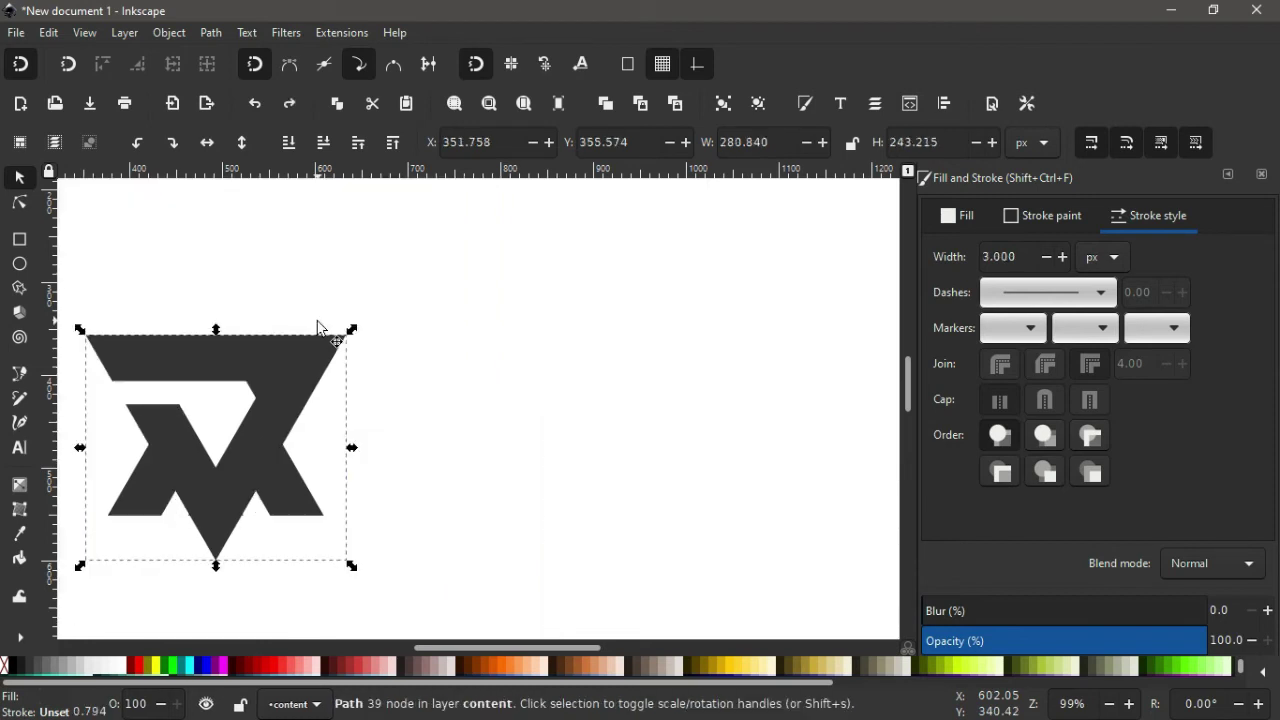
{"action": "left_click", "coordinate": [318, 327]}
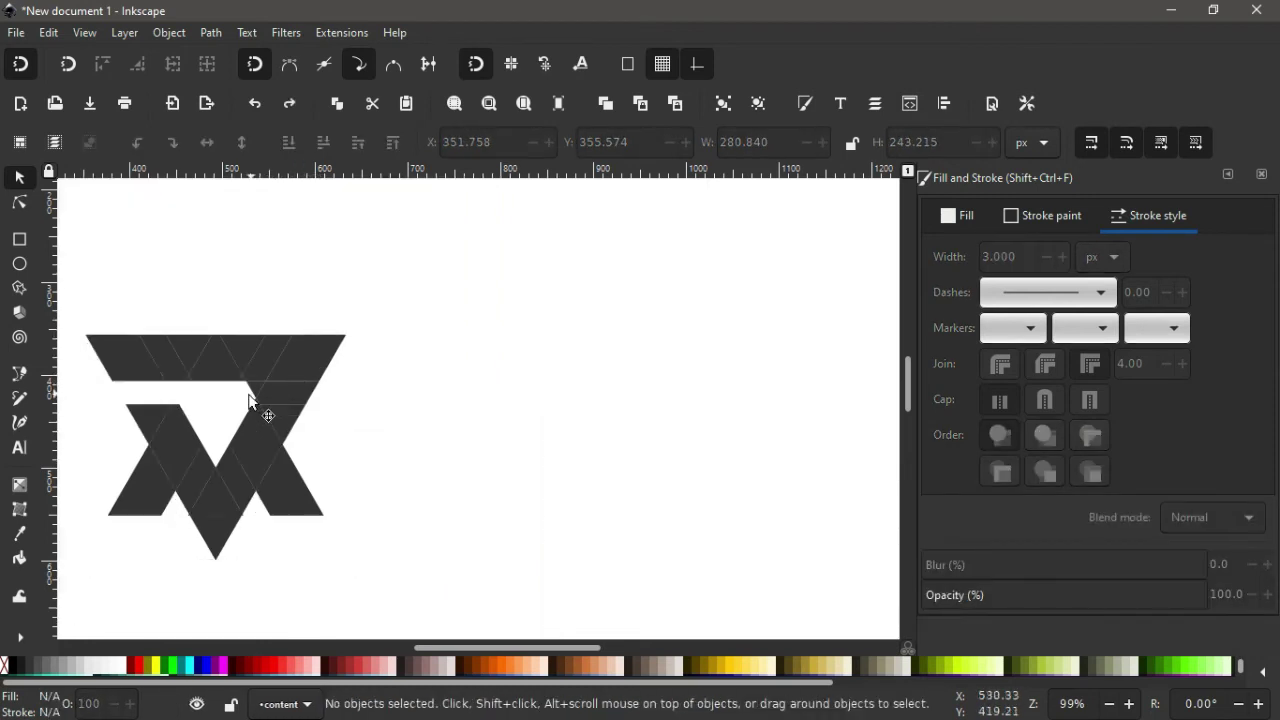
Delete the stray 21.033 × 18.215 px triangle in the monogram's inner notch.
{"action": "key", "text": "ctrl"}
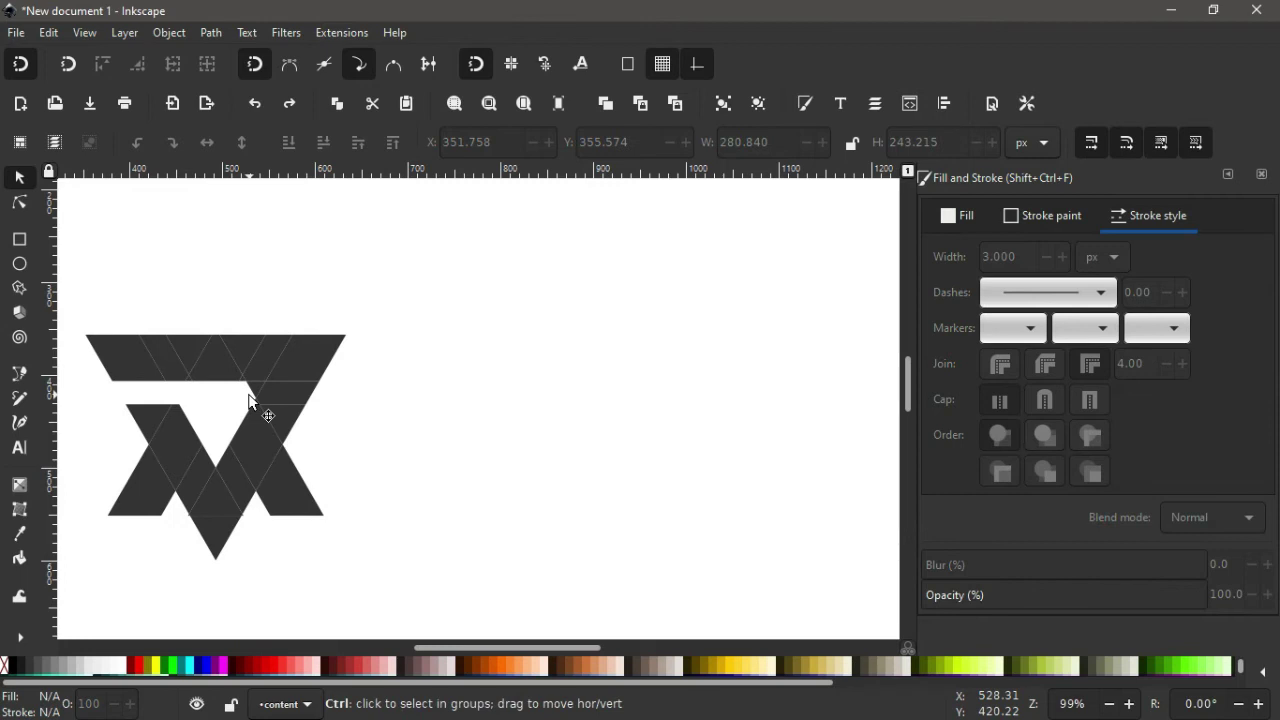
{"action": "scroll", "coordinate": [249, 400], "scroll_direction": "up", "scroll_amount": 5}
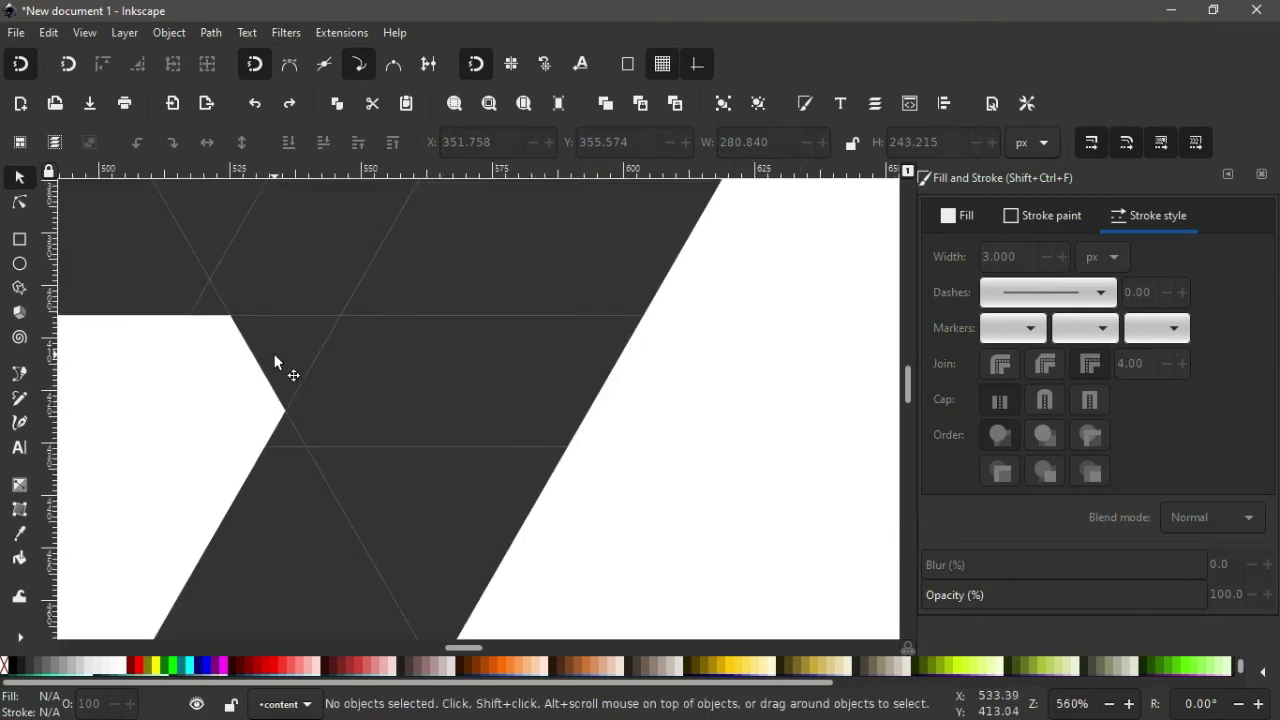
{"action": "left_click", "coordinate": [276, 362]}
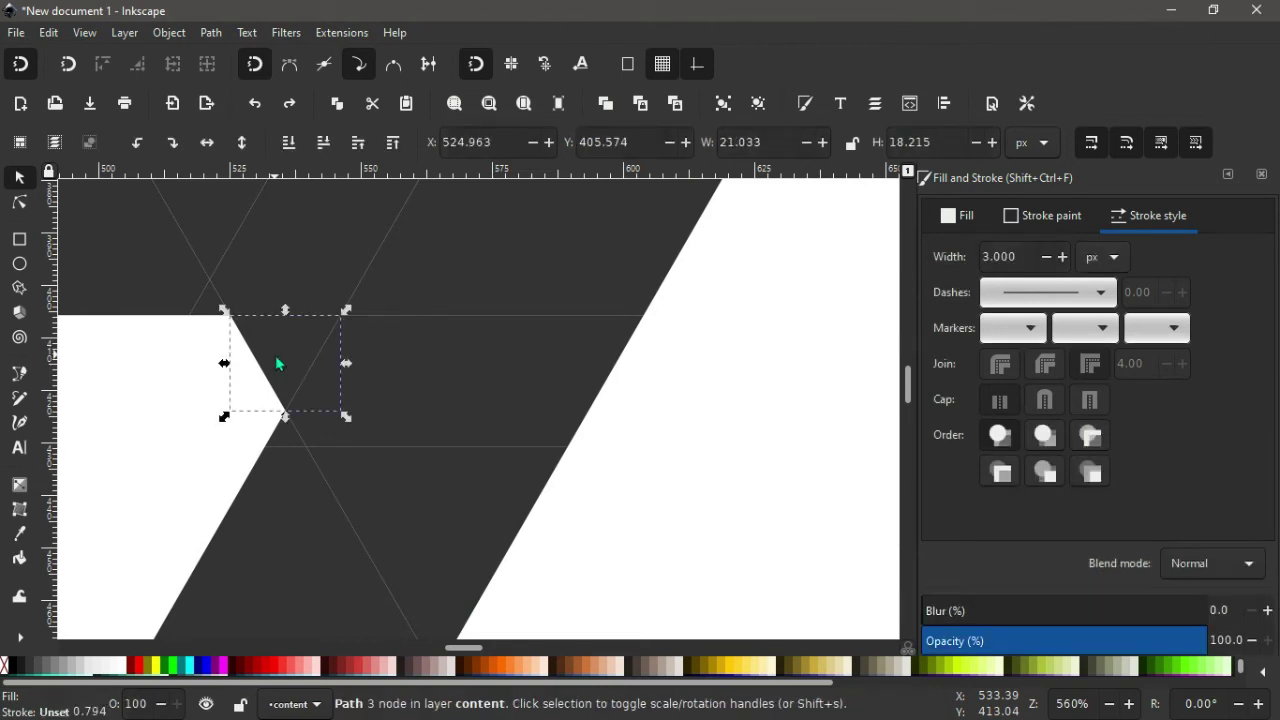
{"action": "key", "text": "Delete"}
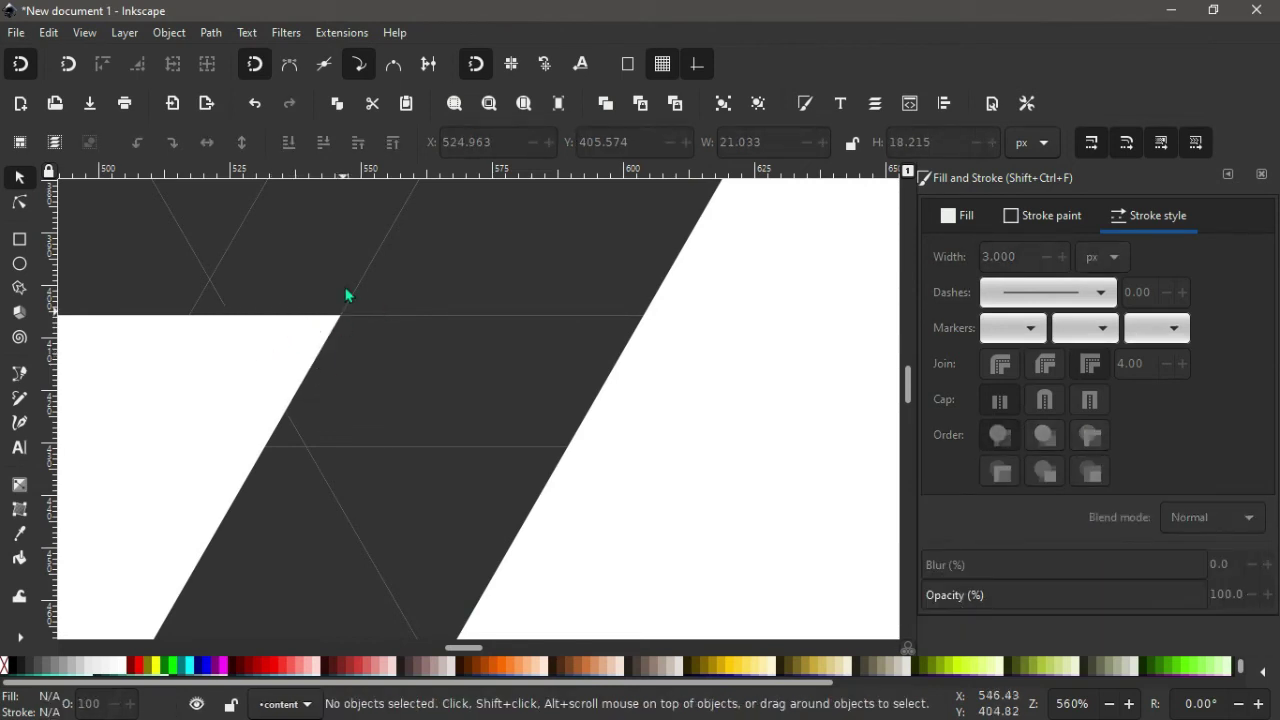
{"action": "key", "text": "ctrl"}
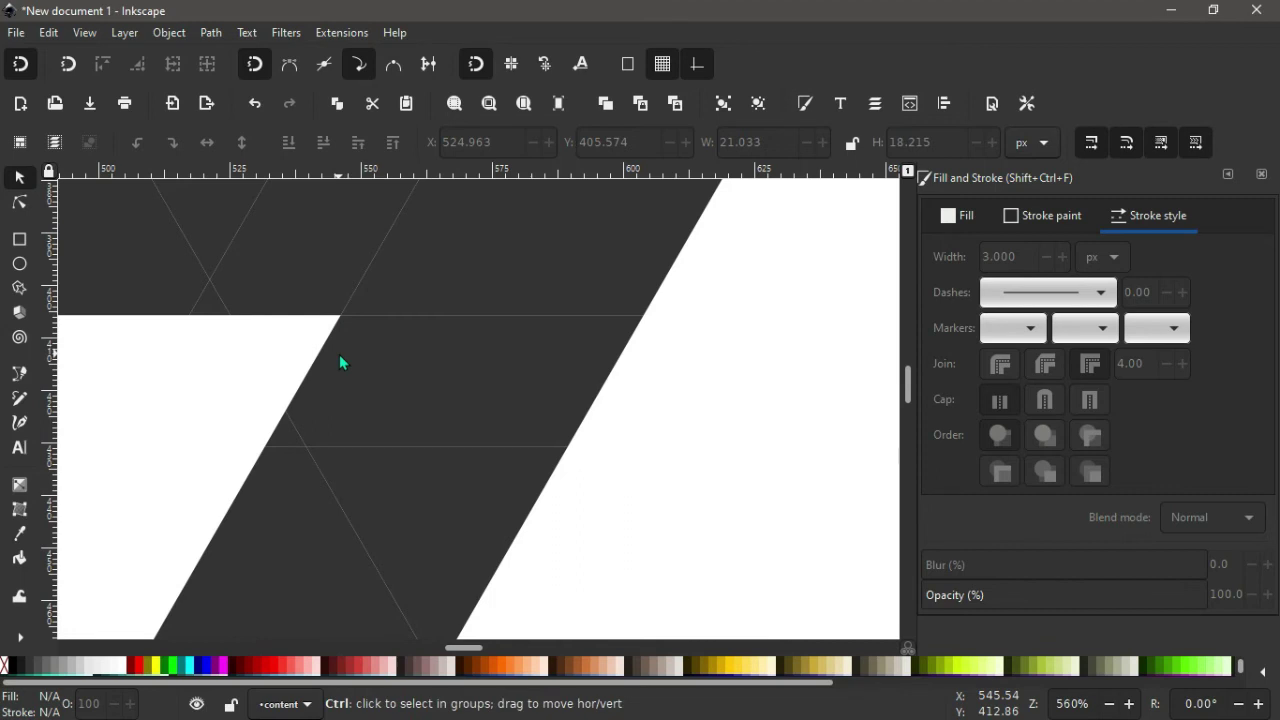
Union the monogram's triangles into a single 40-node path with Path > Union.
{"action": "key", "text": "5"}
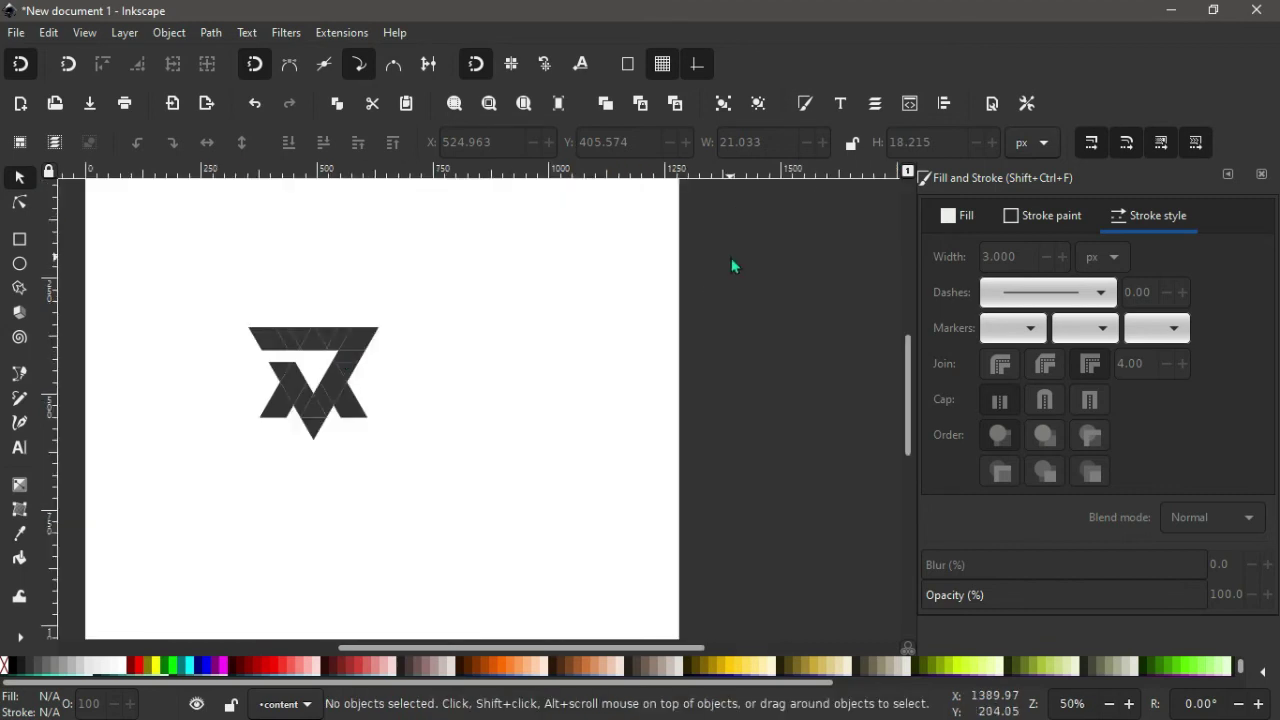
{"action": "left_click_drag", "start_coordinate": [731, 265], "coordinate": [199, 478]}
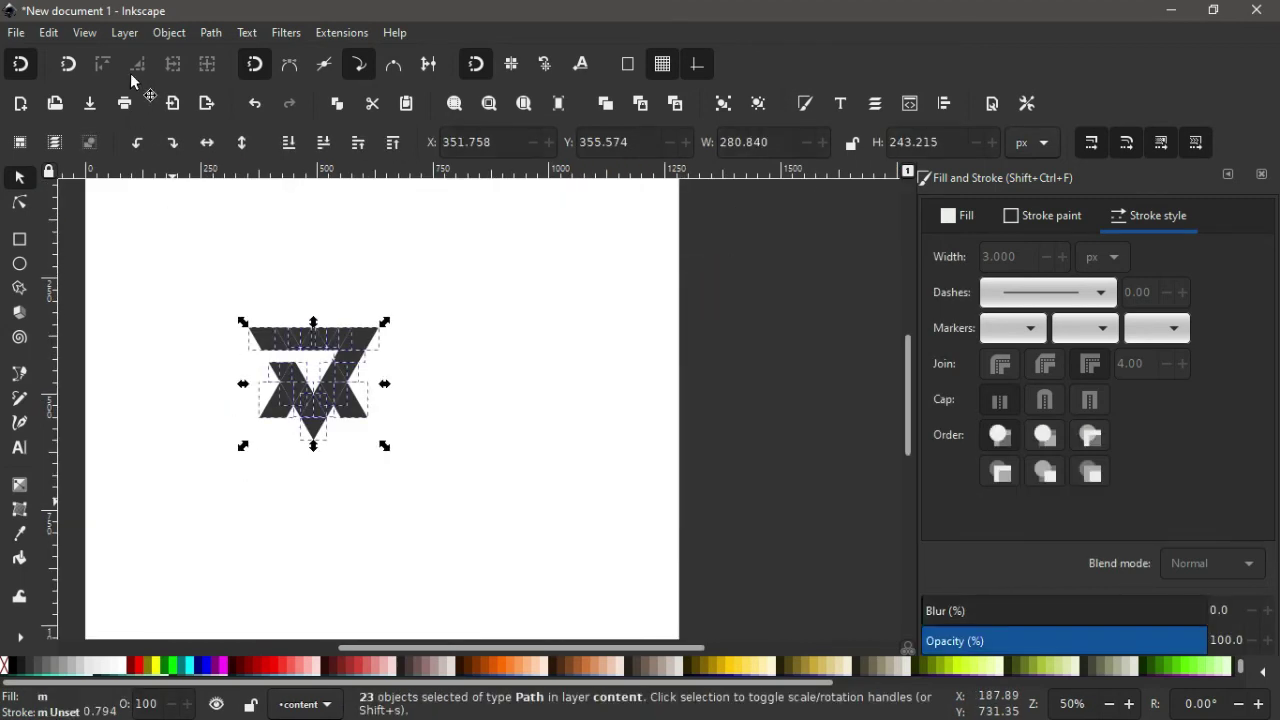
{"action": "left_click", "coordinate": [211, 33]}
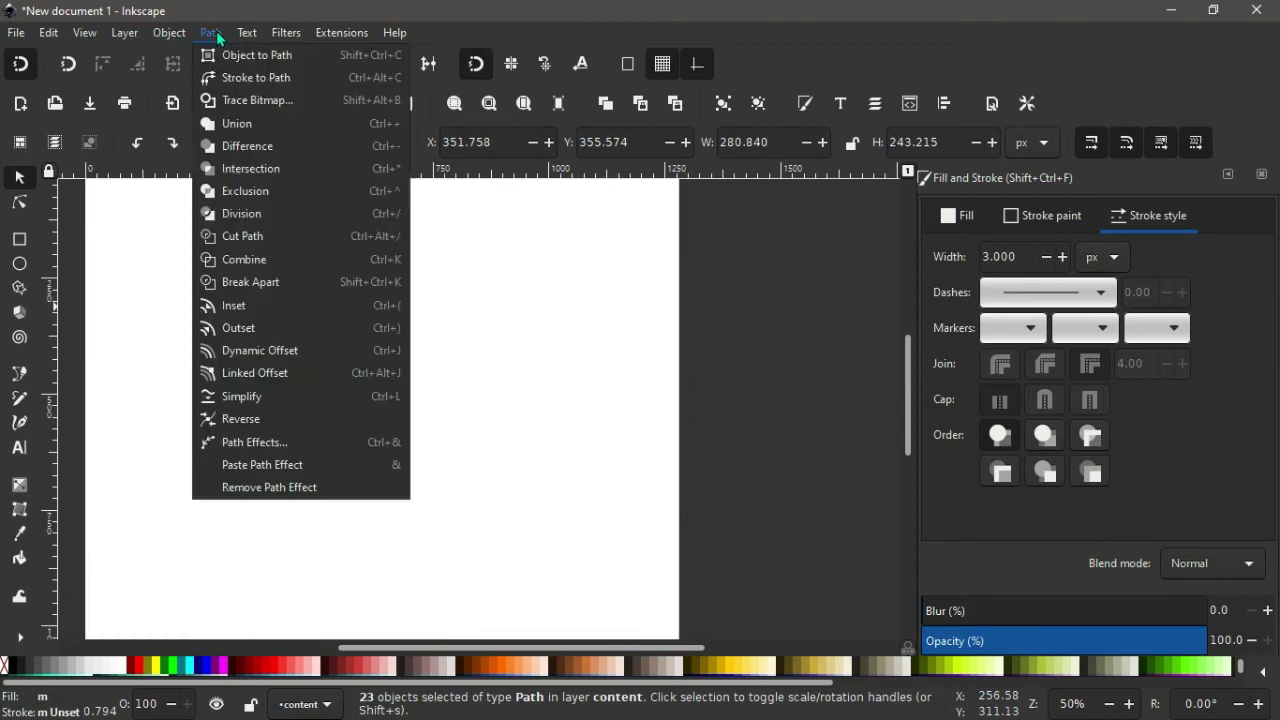
{"action": "left_click", "coordinate": [237, 123]}
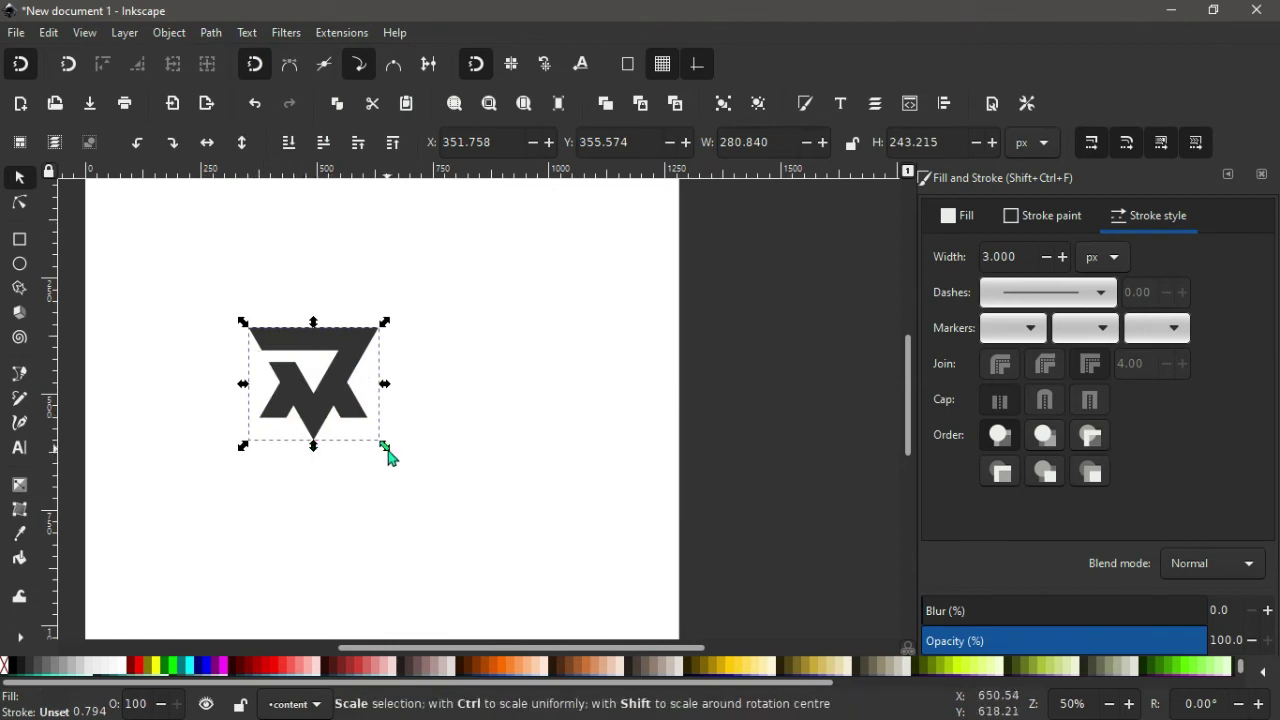
Scale the logo proportionally to 798.038 × 691.122 px and move it right to X 169.930, Y 129.600.
{"action": "key", "text": "ctrl"}
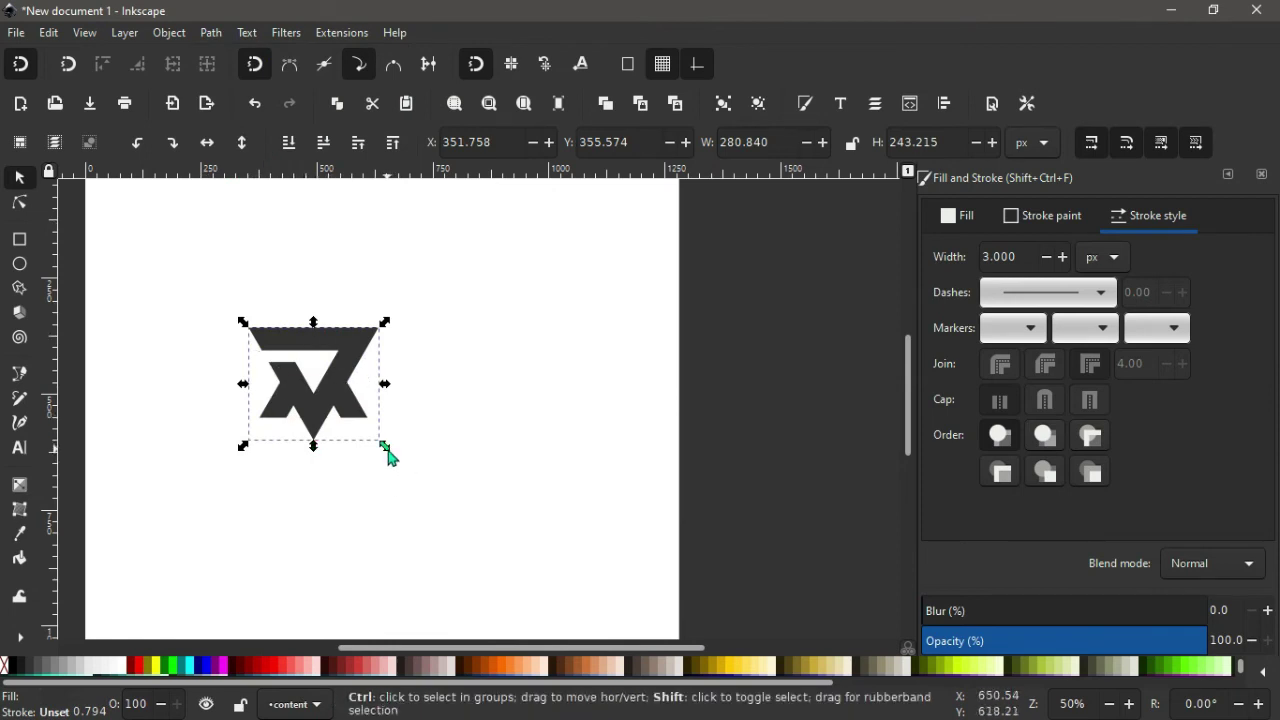
{"action": "mouse_move", "coordinate": [386, 449]}
{"action": "left_mouse_down"}
{"action": "mouse_move", "coordinate": [466, 502]}
{"action": "mouse_move", "coordinate": [506, 555]}
{"action": "left_mouse_up"}
{"action": "left_click", "coordinate": [770, 419]}
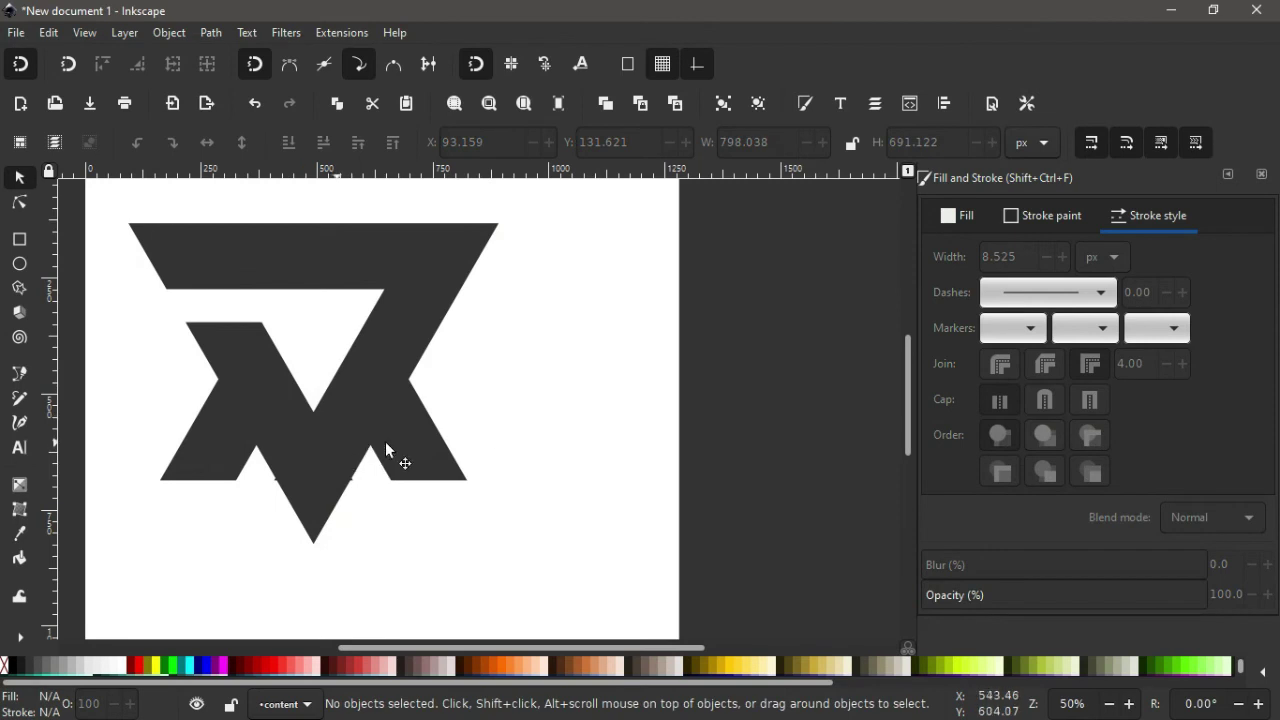
{"action": "left_click_drag", "start_coordinate": [385, 441], "coordinate": [387, 426]}
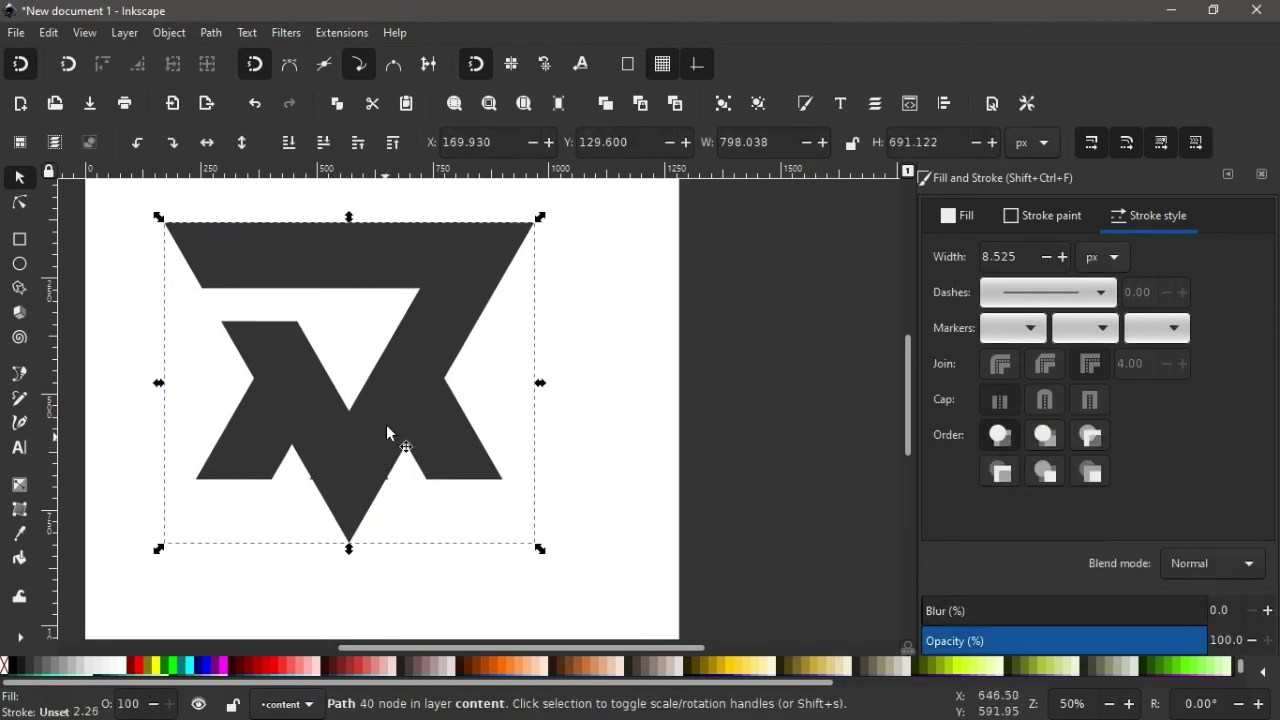
{"action": "left_click", "coordinate": [290, 597]}
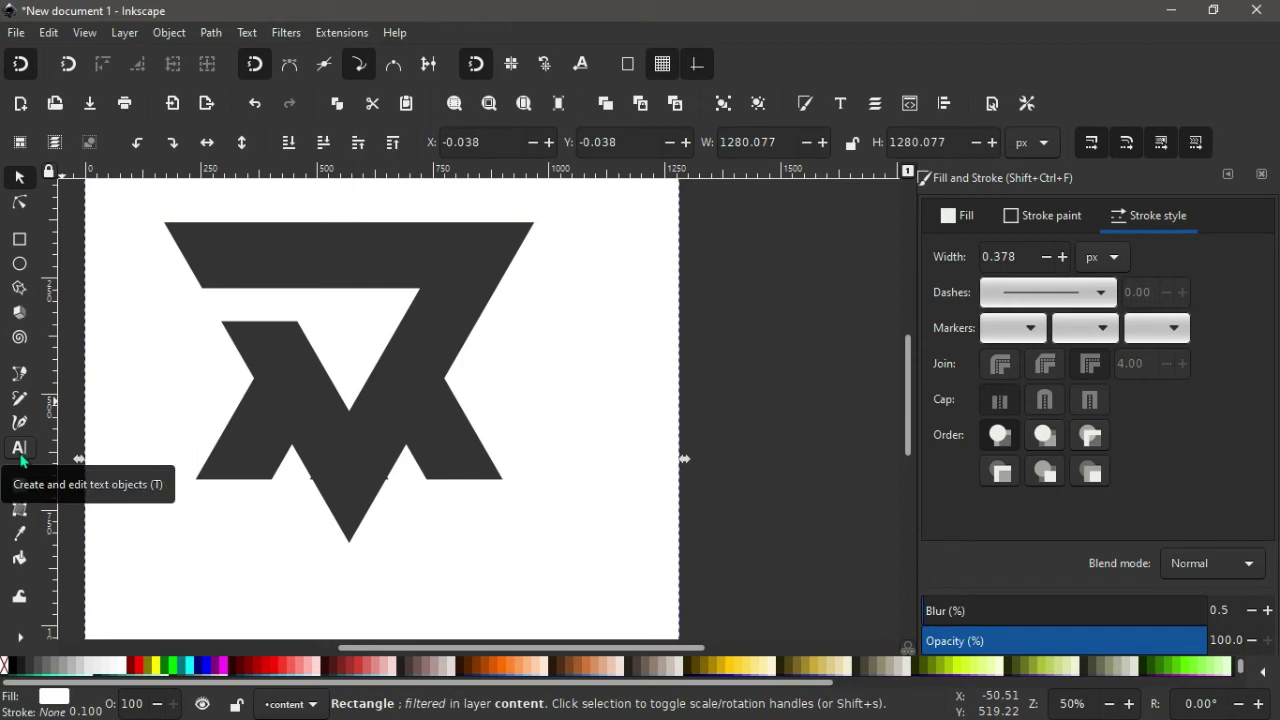
Type the full name as text below the logo, correcting a typo in the surname.
{"action": "left_click", "coordinate": [19, 449]}
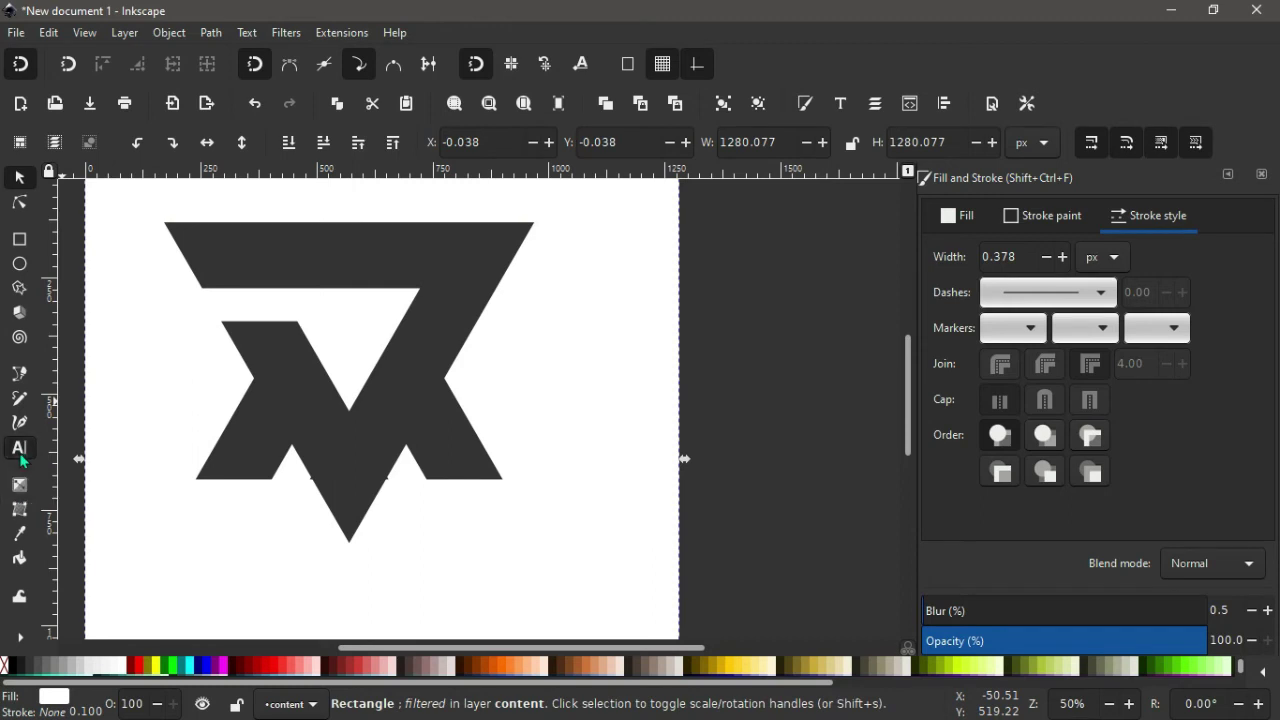
{"action": "left_click", "coordinate": [213, 574]}
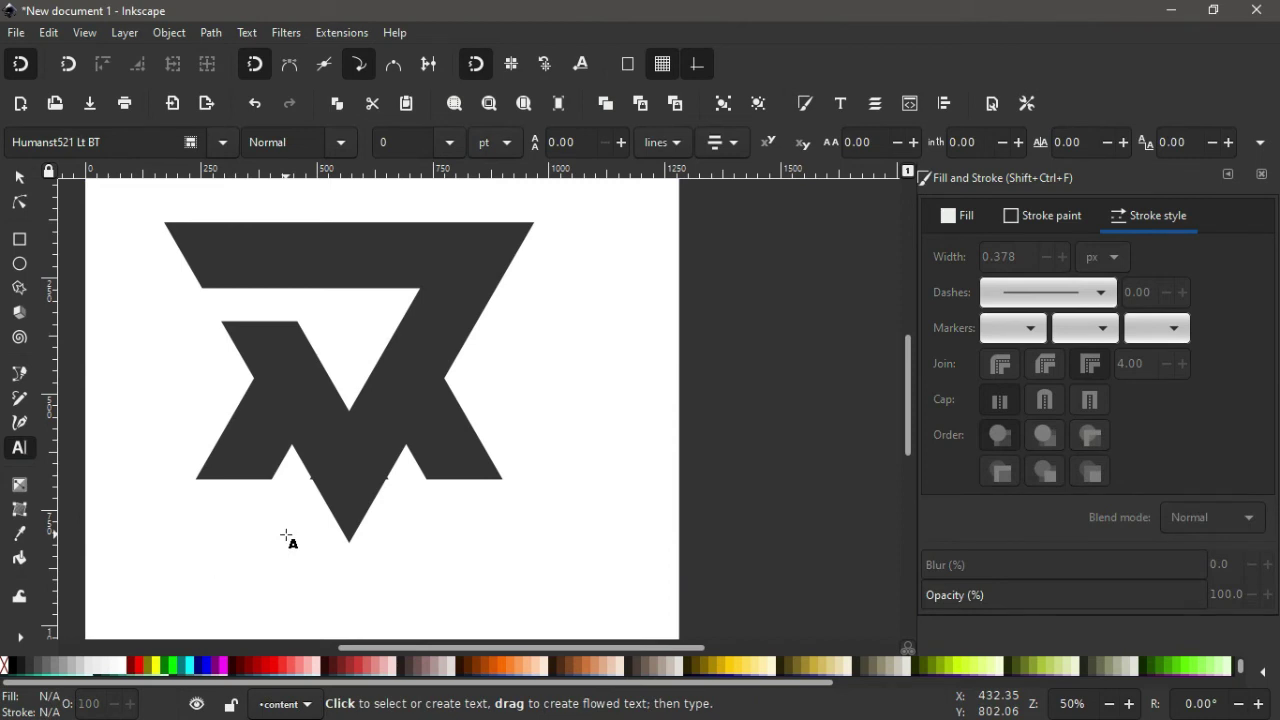
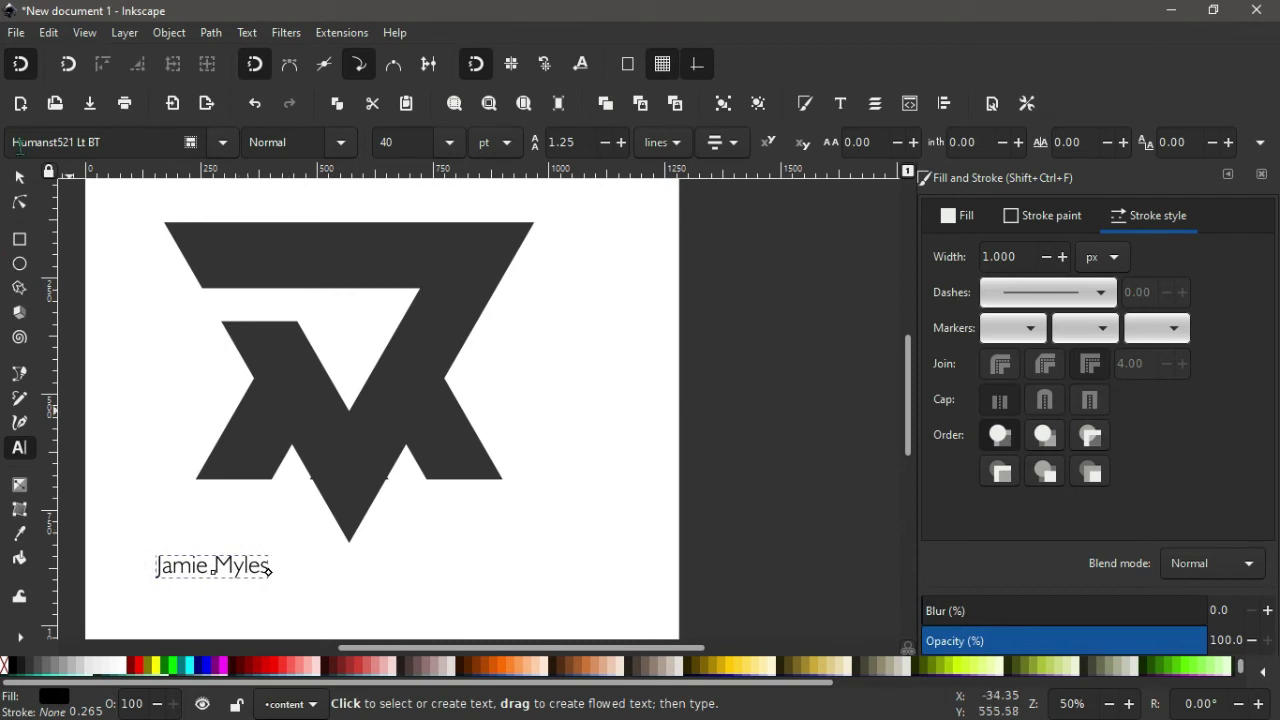
Enlarge the name text to 674.351 × 135.262 px and place it beneath the monogram.
{"action": "left_click", "coordinate": [24, 179]}
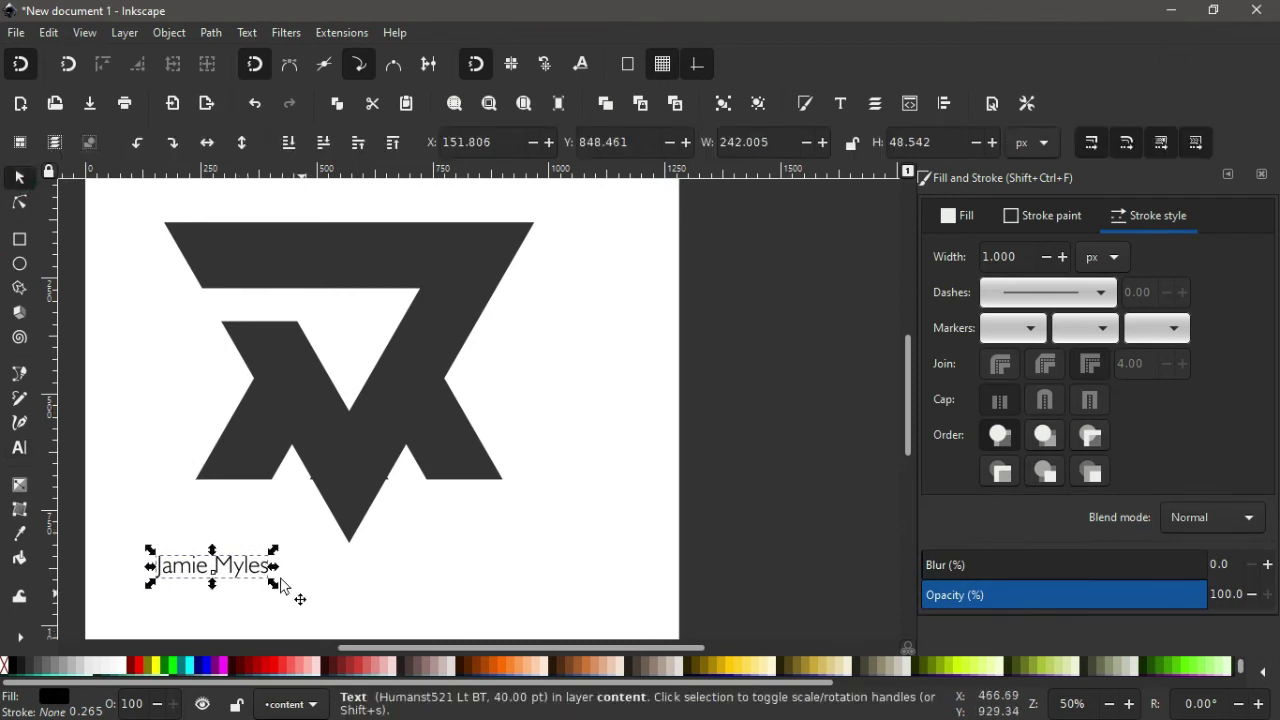
{"action": "left_click_drag", "start_coordinate": [273, 582], "coordinate": [378, 630]}
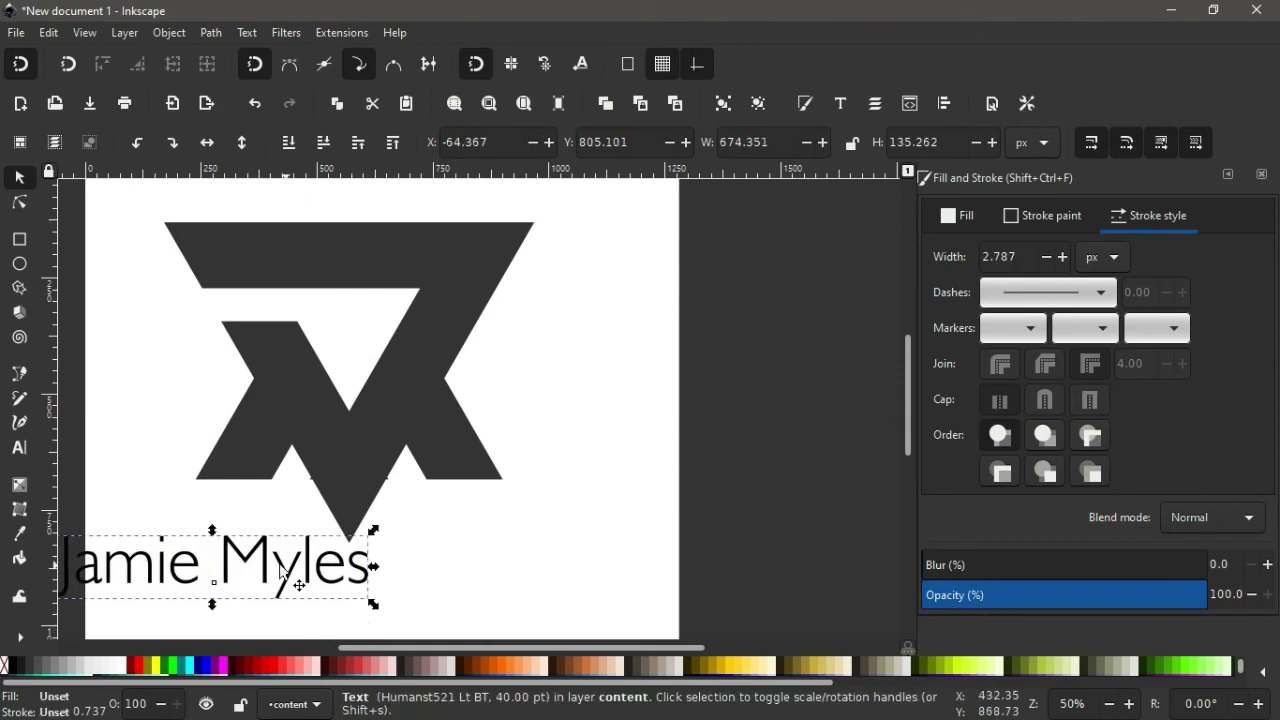
{"action": "mouse_move", "coordinate": [310, 567]}
{"action": "left_mouse_down"}
{"action": "mouse_move", "coordinate": [430, 570]}
{"action": "mouse_move", "coordinate": [433, 590]}
{"action": "left_mouse_up"}
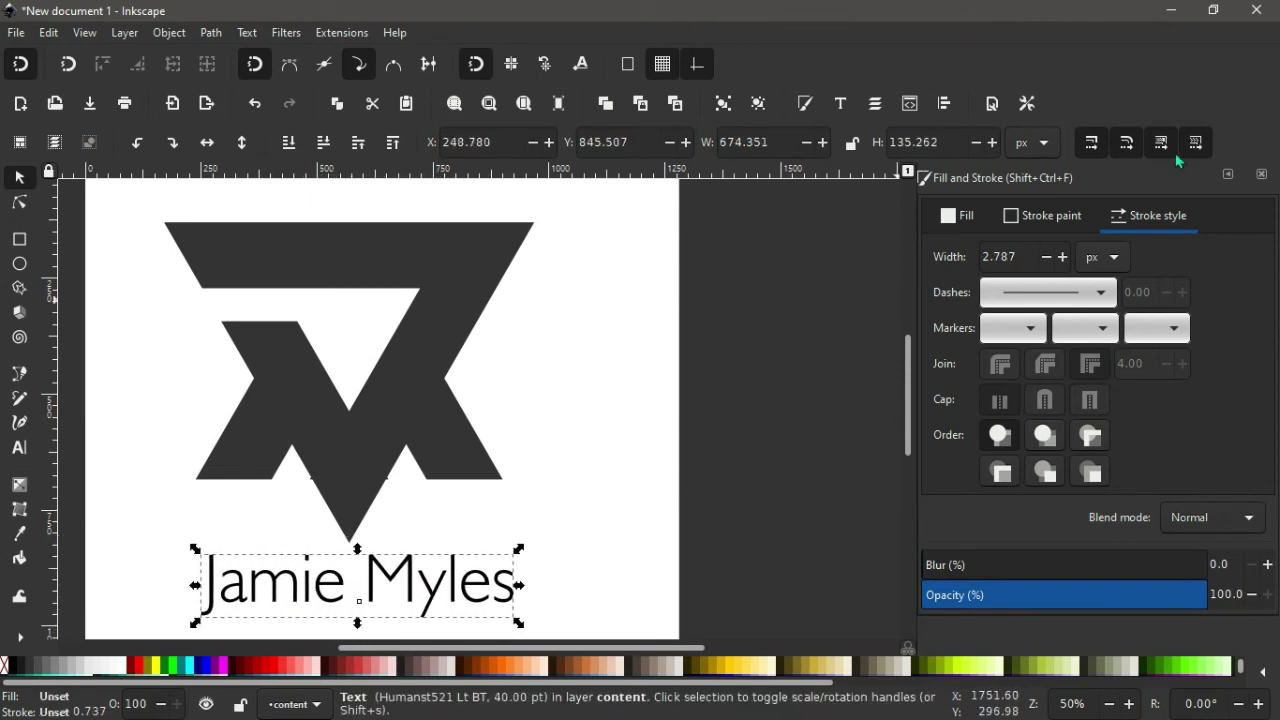
{"action": "left_click", "coordinate": [1228, 174]}
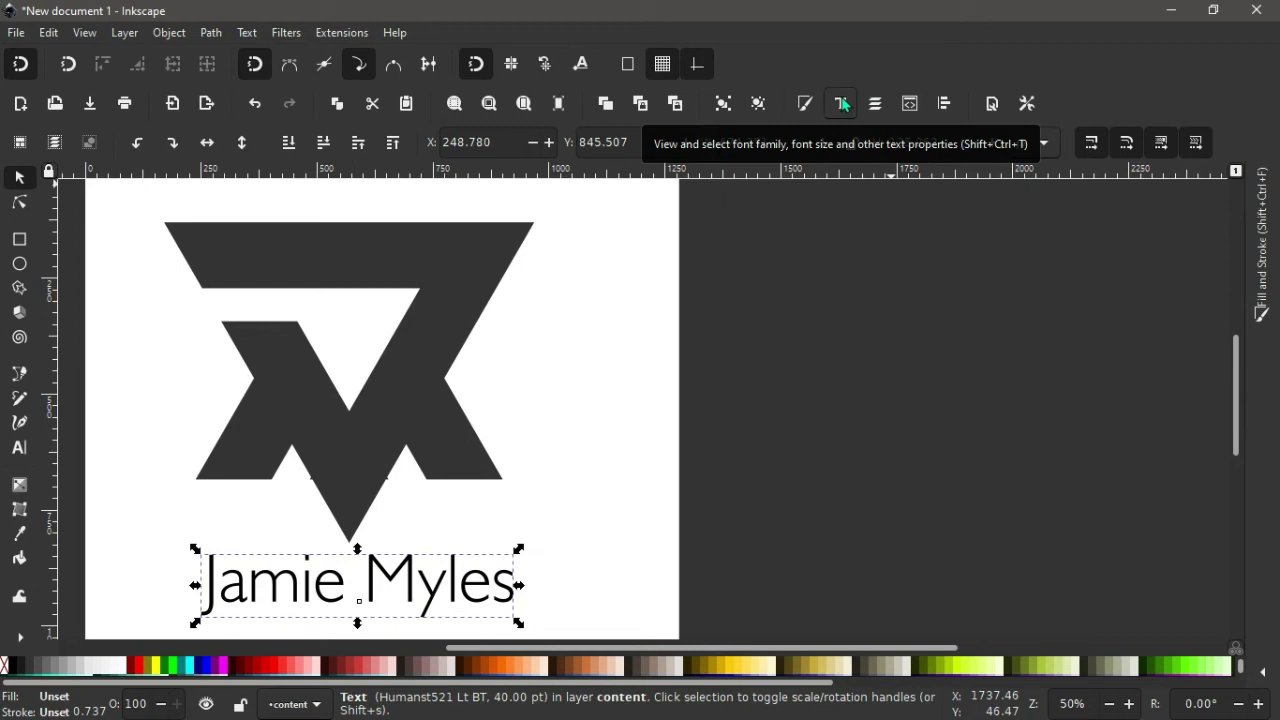
Apply the Kirsty font to the name text via Text and Font, giving 700.119 × 104.030 px.
{"action": "left_click", "coordinate": [843, 104]}
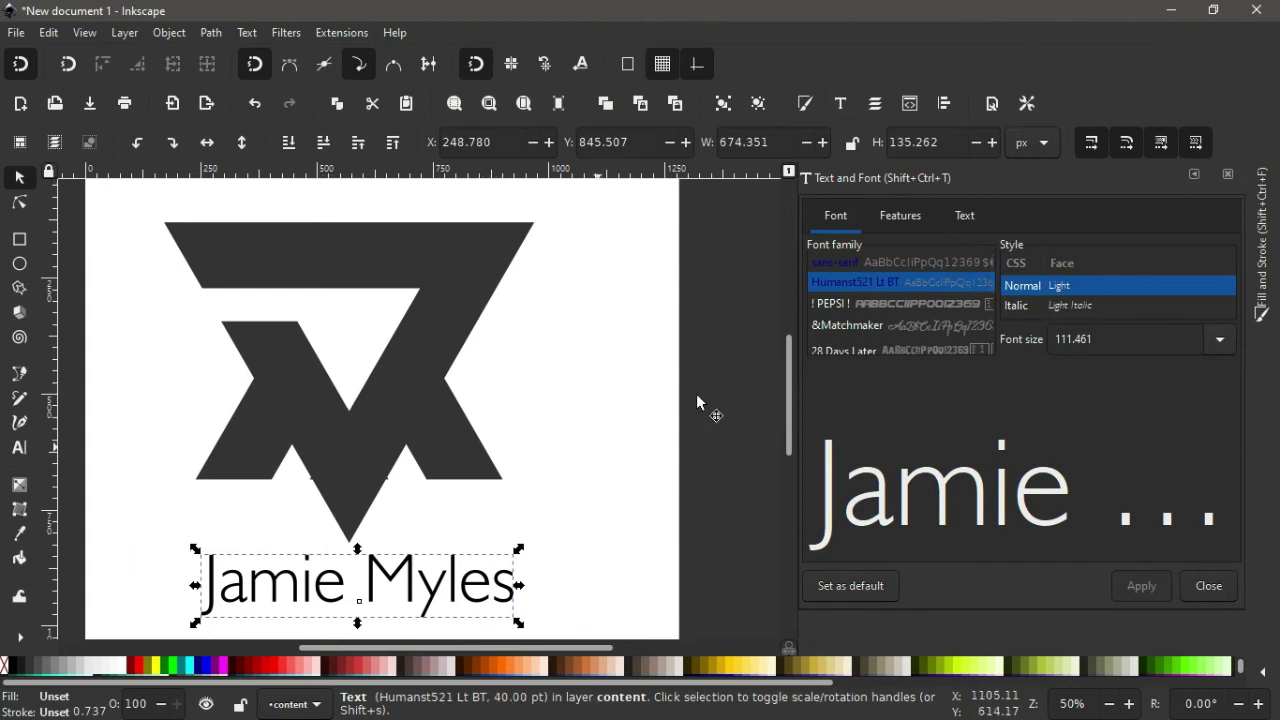
{"action": "left_click", "coordinate": [839, 305]}
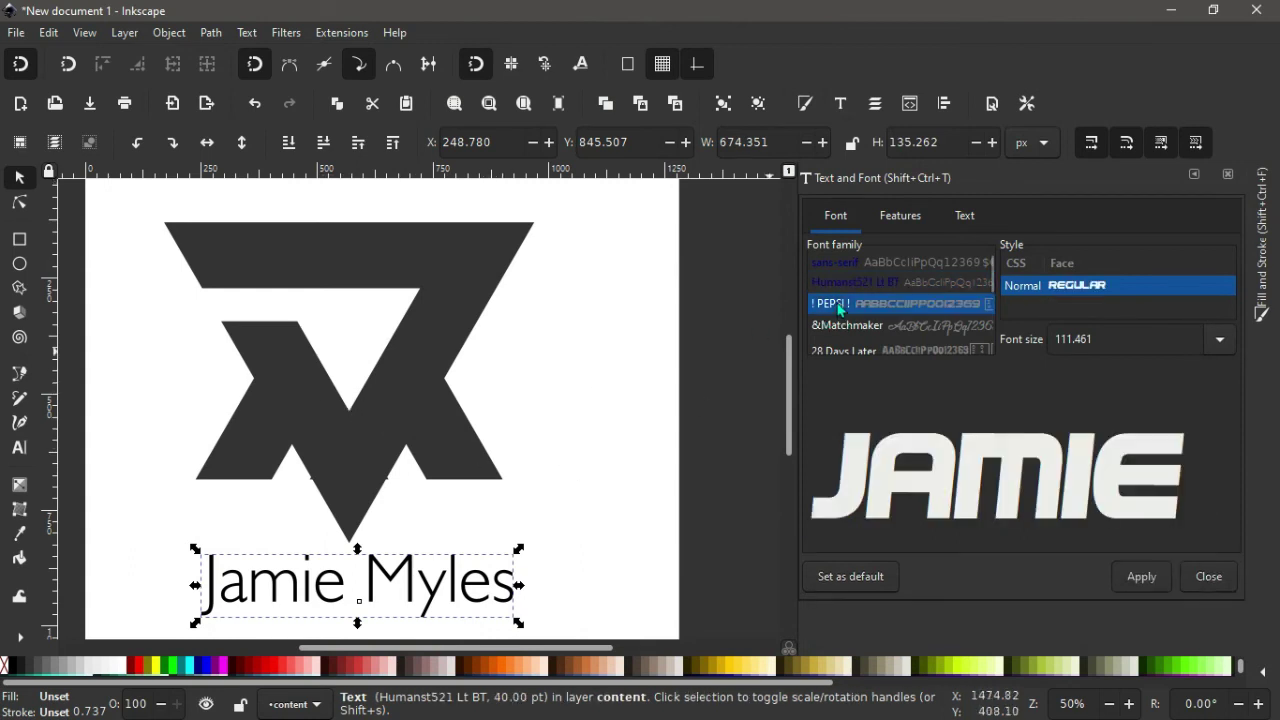
{"action": "type", "text": "kirs"}
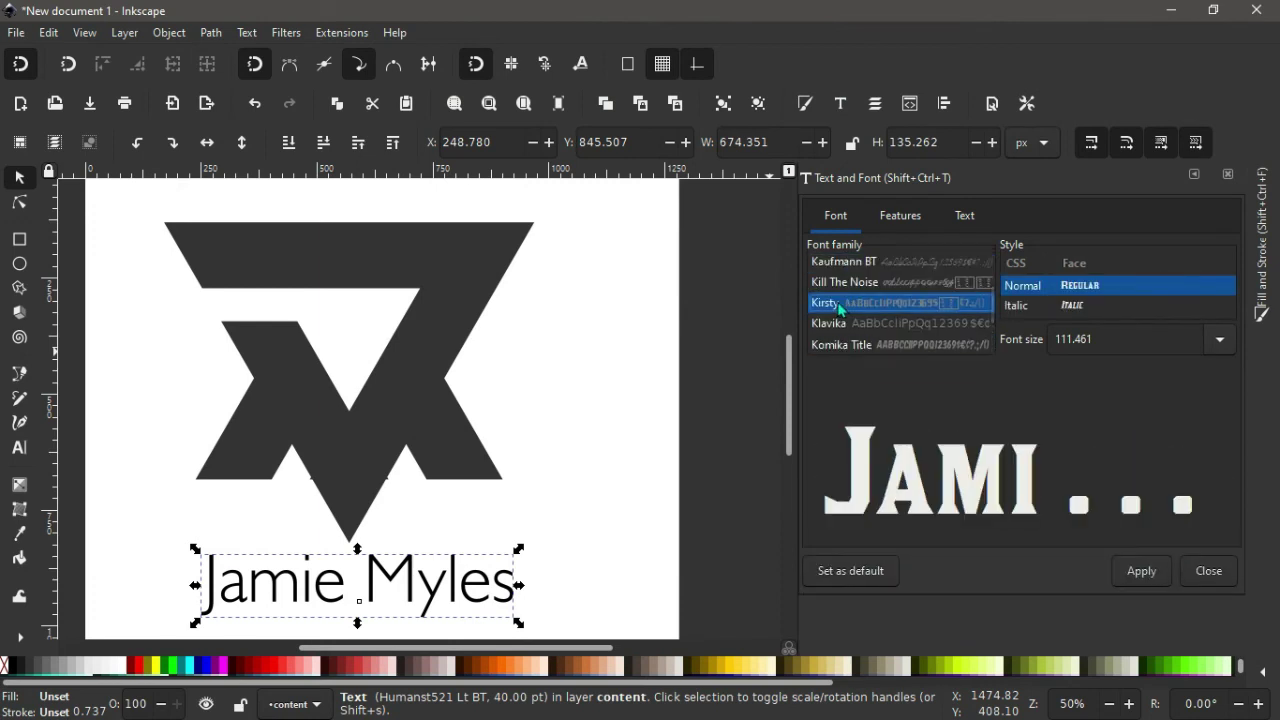
{"action": "left_click", "coordinate": [1141, 571]}
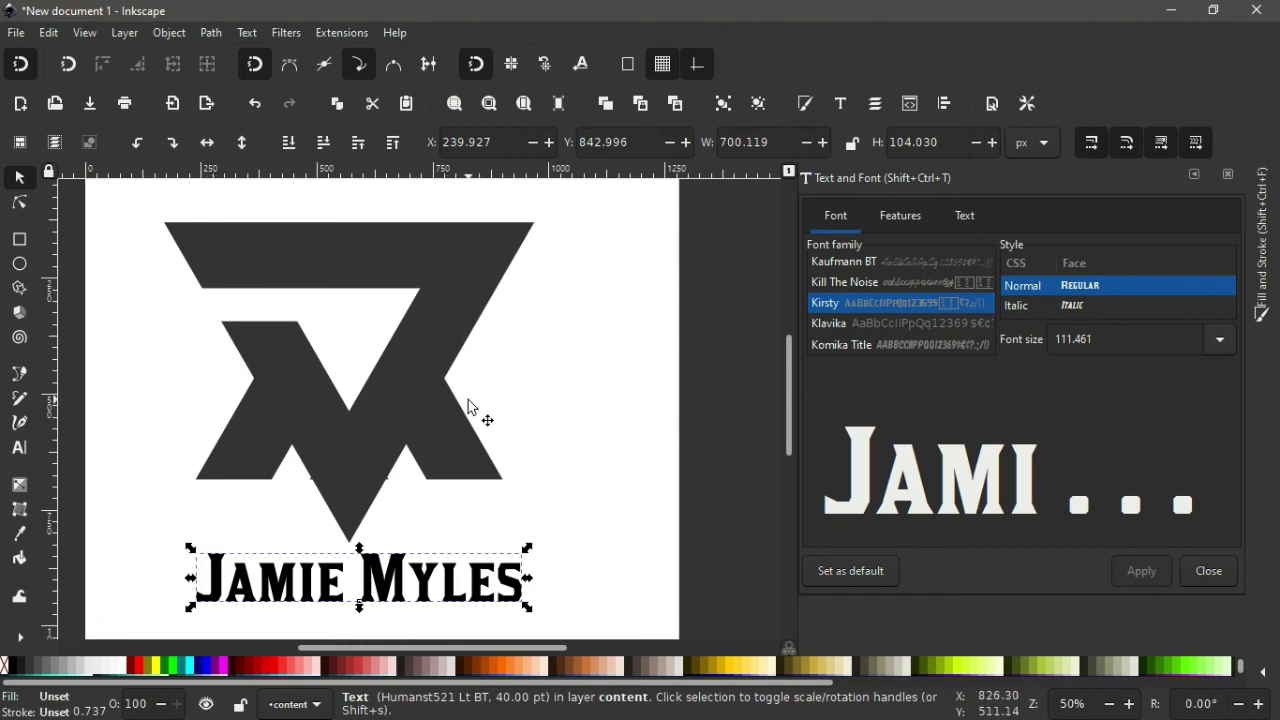
{"action": "scroll", "coordinate": [469, 407], "scroll_direction": "down", "scroll_amount": 2}
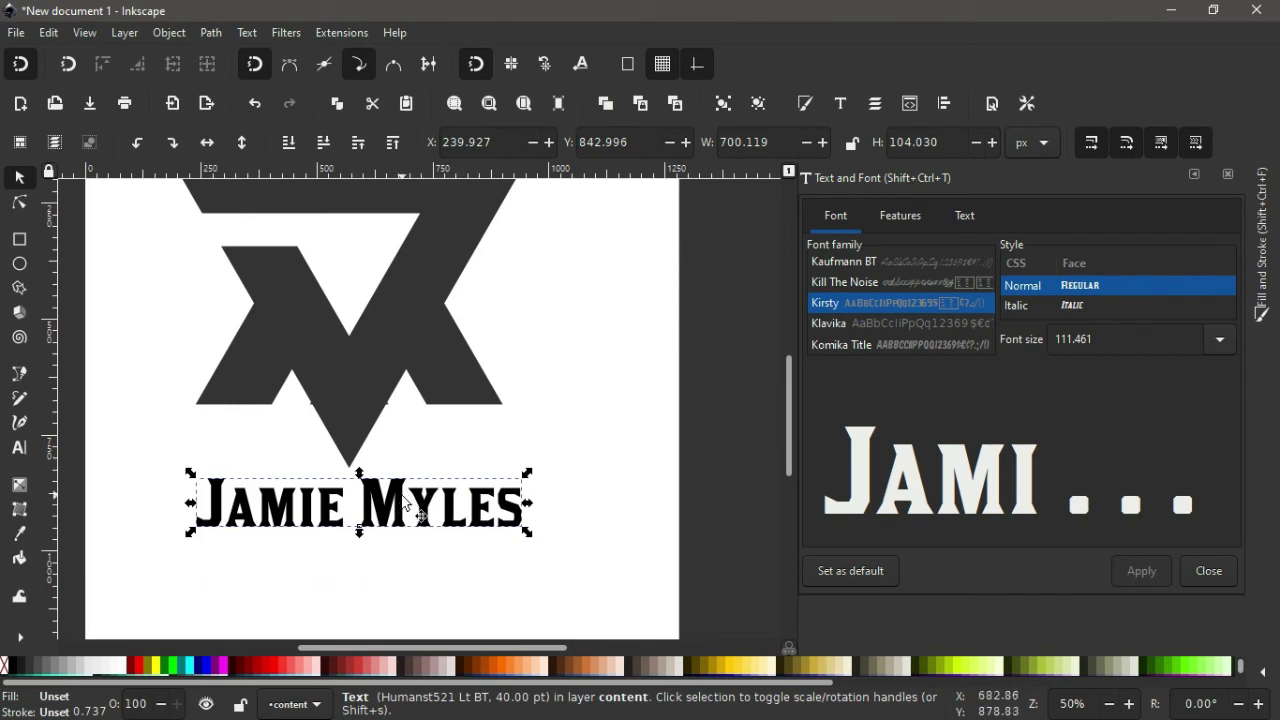
{"action": "scroll", "coordinate": [410, 520], "scroll_direction": "up", "scroll_amount": 2}
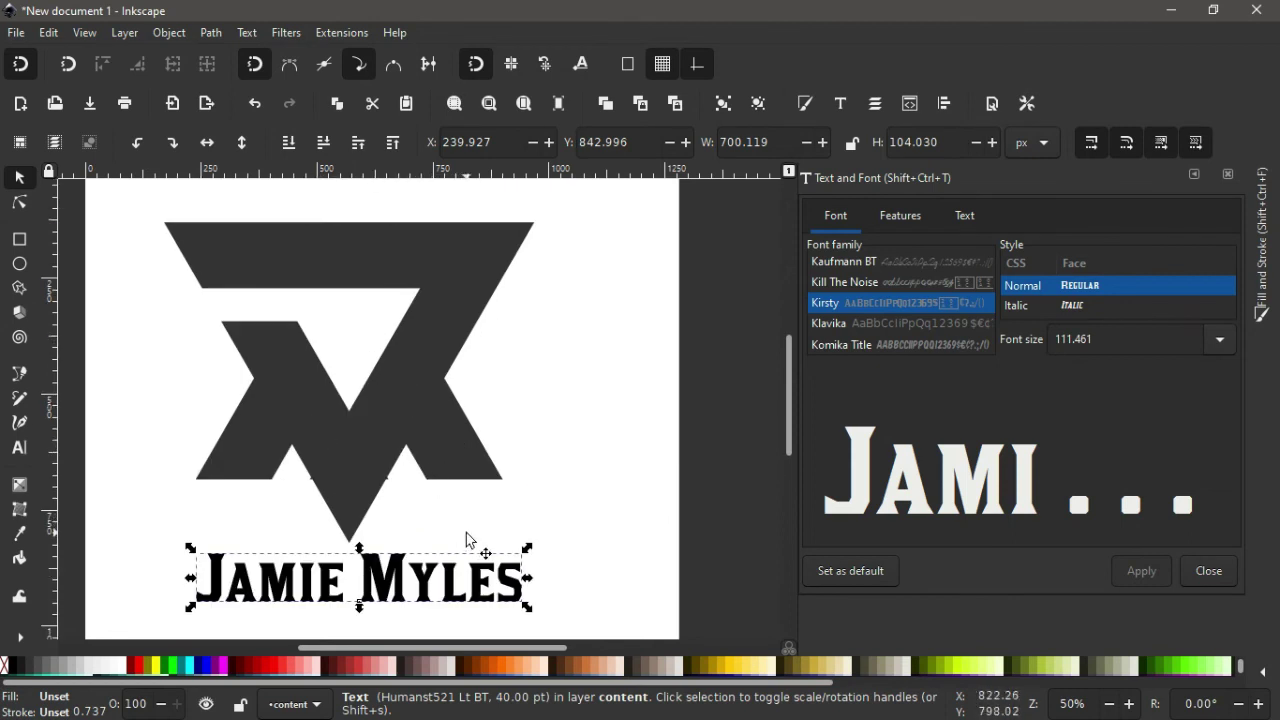
Add the monogram to the selected name and scale both up to 137%.
{"action": "left_click", "coordinate": [361, 436], "text": "shift"}
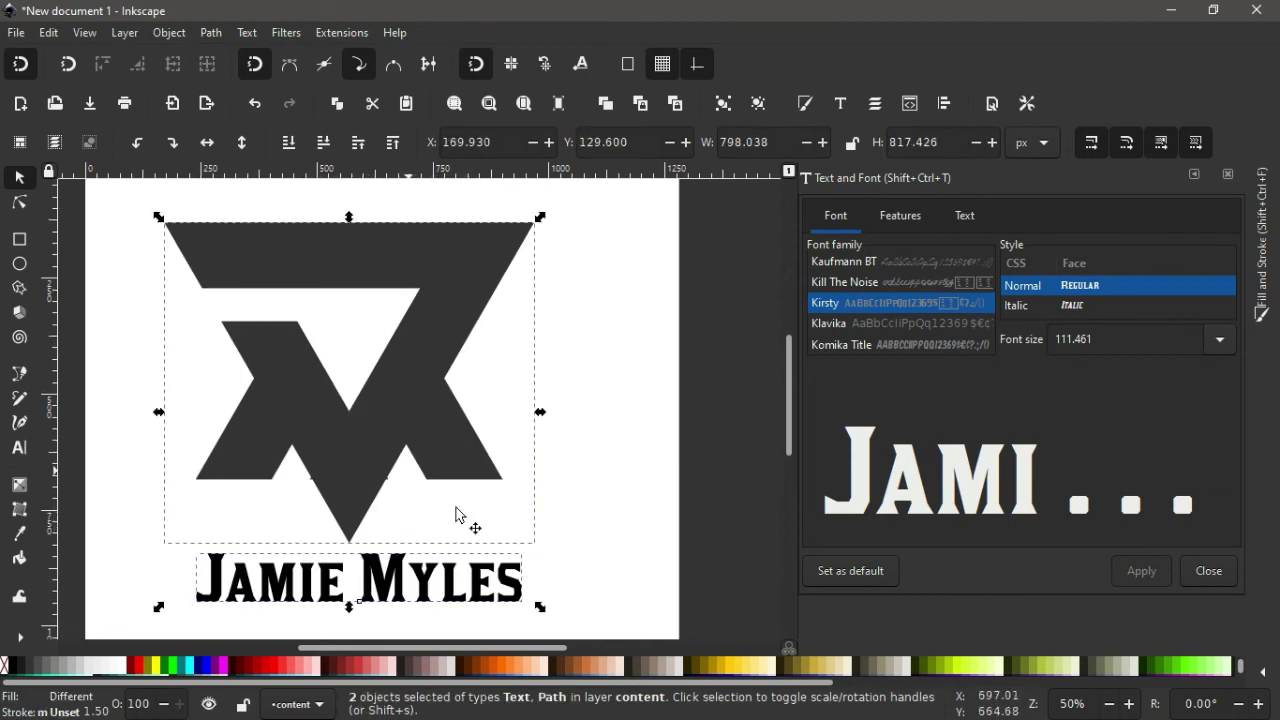
{"action": "scroll", "coordinate": [513, 501], "scroll_direction": "down", "scroll_amount": 2}
{"action": "scroll", "coordinate": [517, 503], "scroll_direction": "down", "scroll_amount": 2}
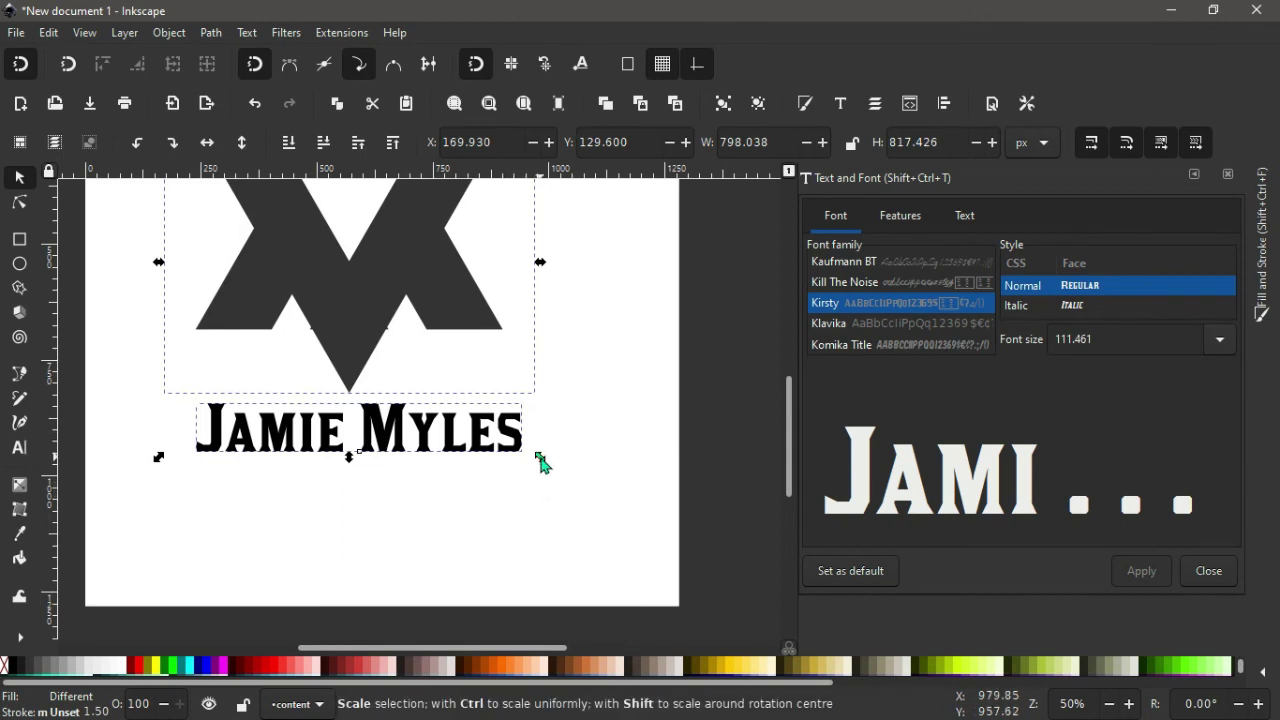
{"action": "left_click_drag", "start_coordinate": [540, 460], "coordinate": [612, 522]}
{"action": "scroll", "coordinate": [612, 522], "scroll_direction": "left", "scroll_amount": 2}
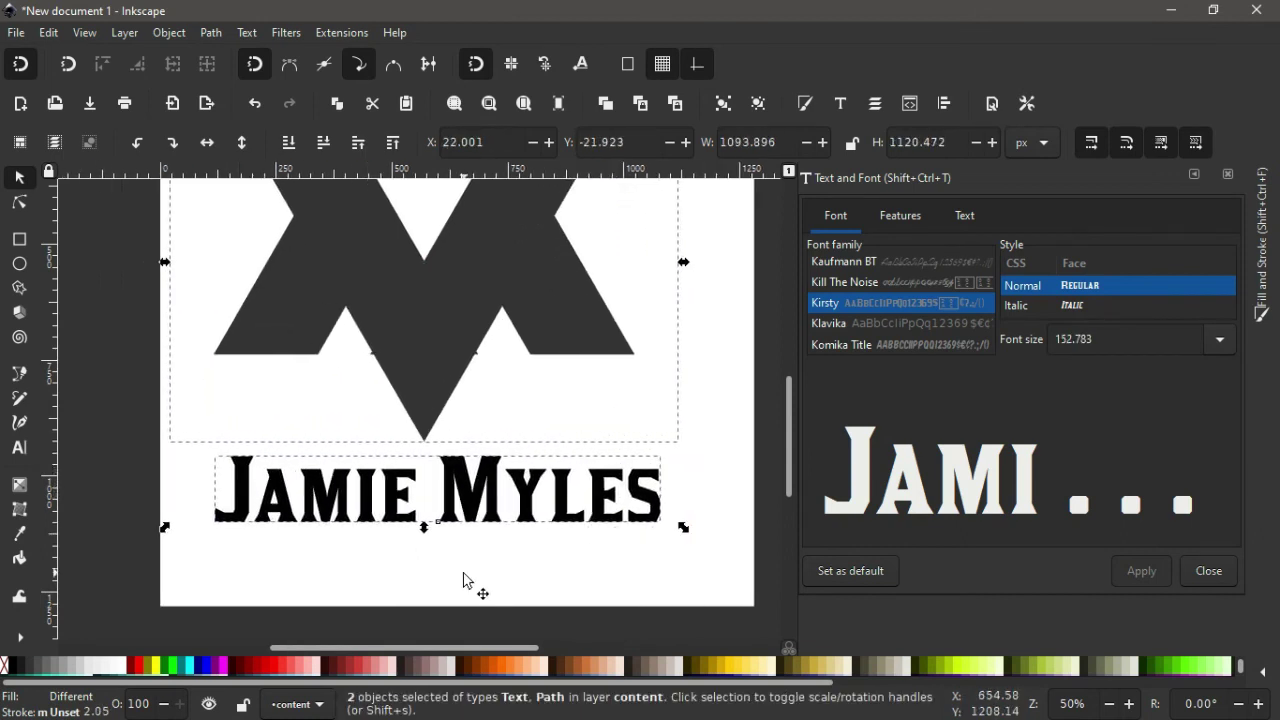
Group the logo and name into one object, then add the page background to the selection.
{"action": "key", "text": "ctrl"}
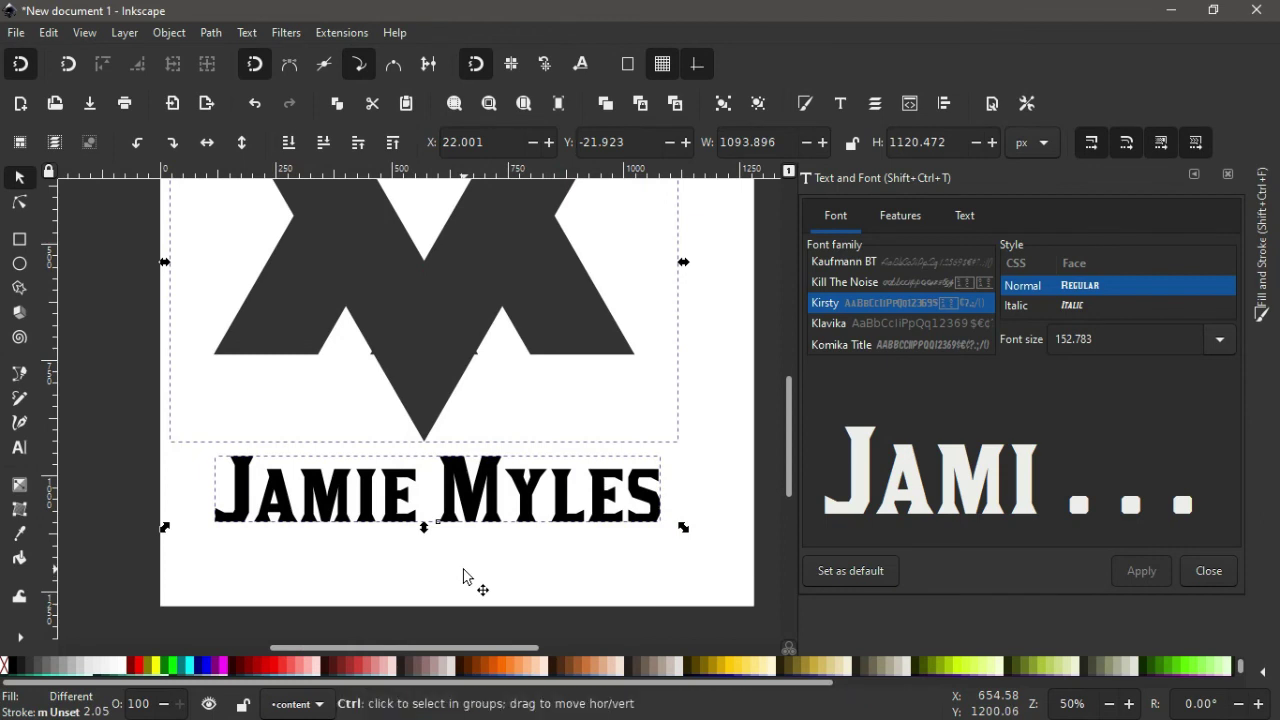
{"action": "key", "text": "ctrl+g"}
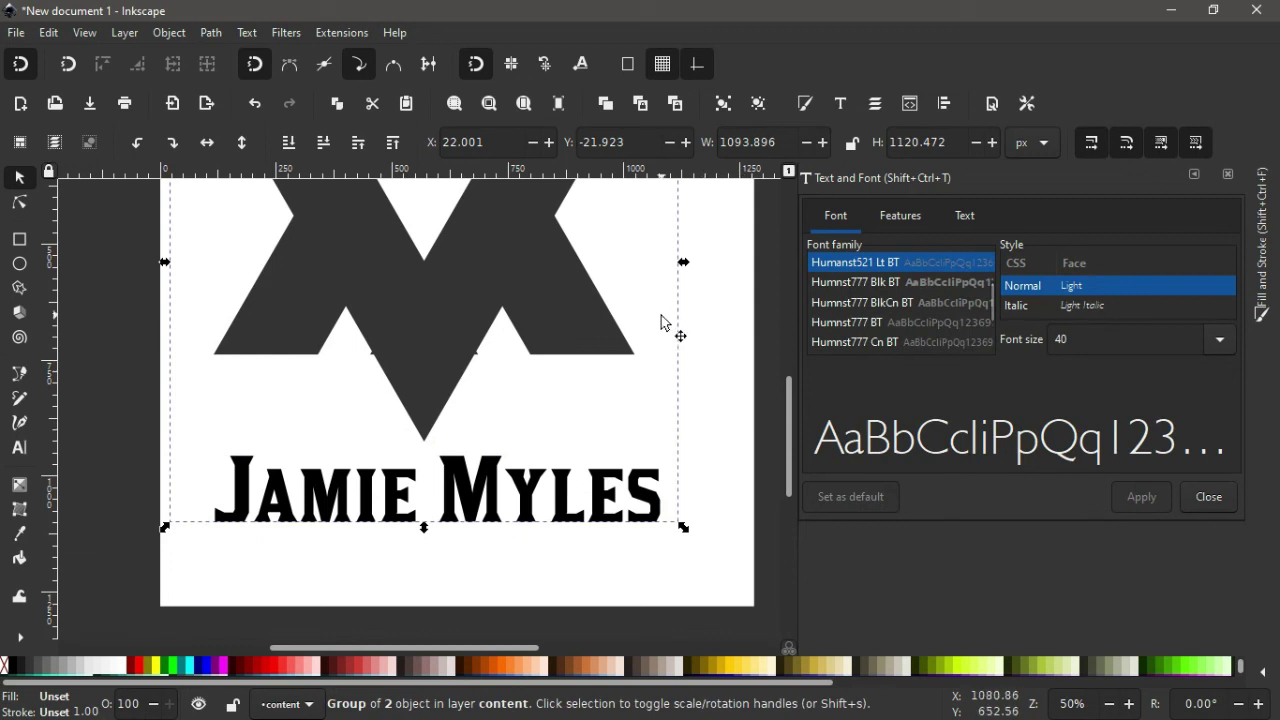
{"action": "key", "text": "shift"}
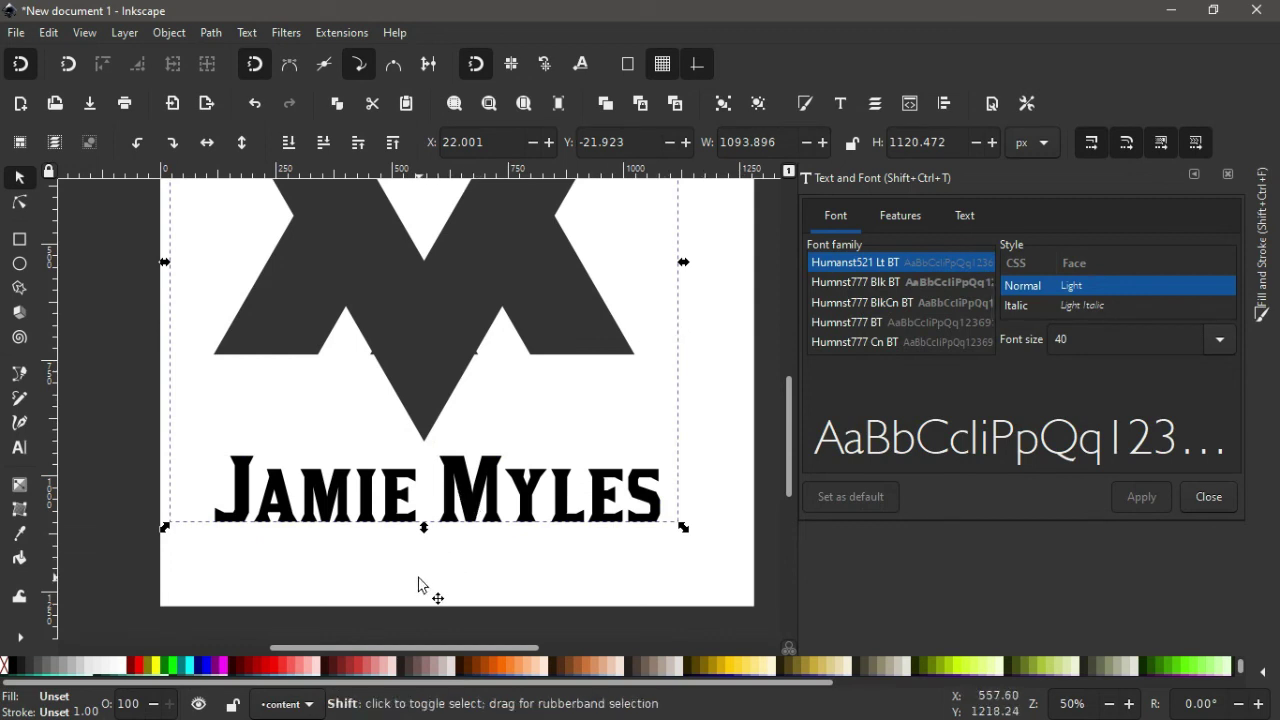
{"action": "left_click", "coordinate": [418, 585], "text": "shift"}
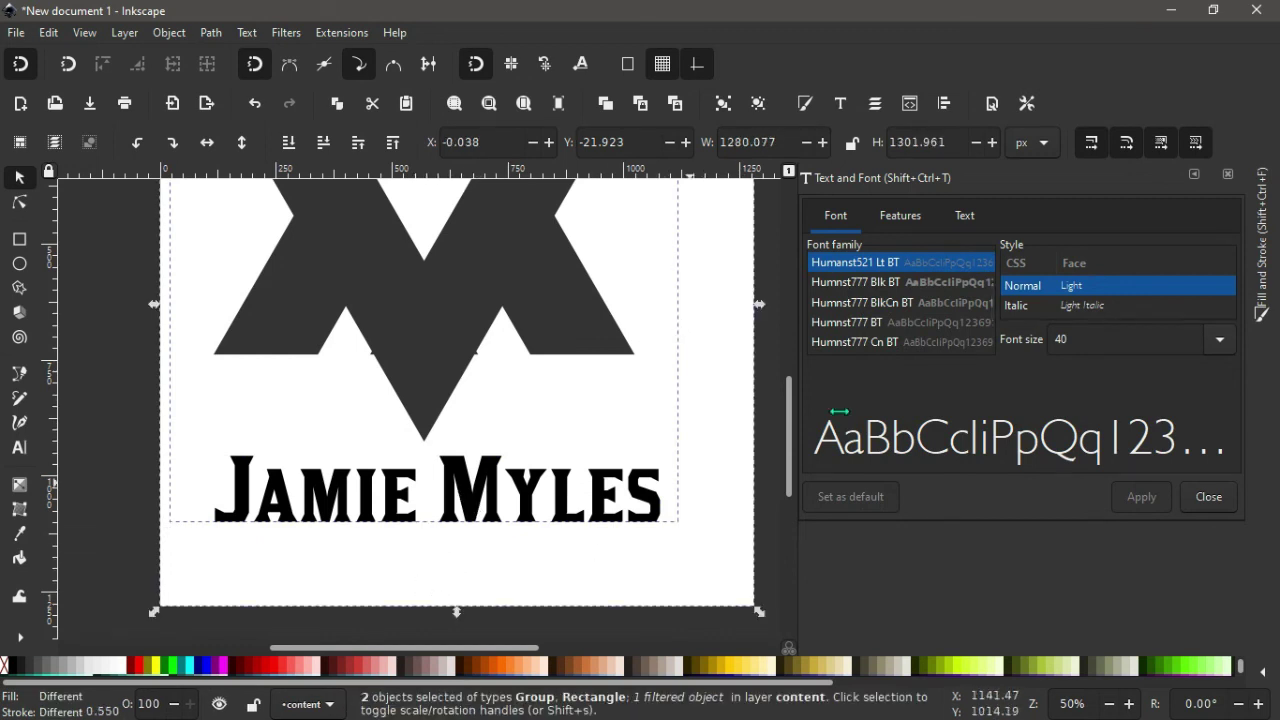
{"action": "left_click", "coordinate": [1193, 176]}
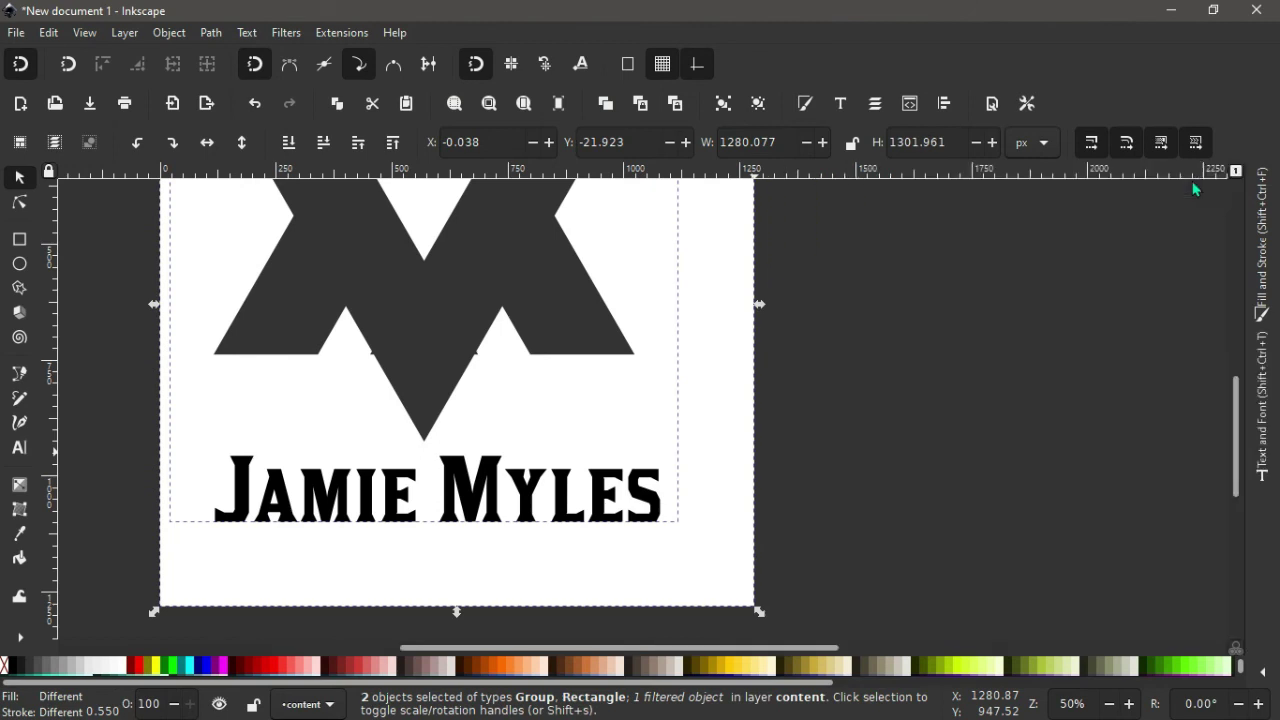
Centre the logo group horizontally and vertically on the page, then deselect to view the result.
{"action": "left_click", "coordinate": [941, 108]}
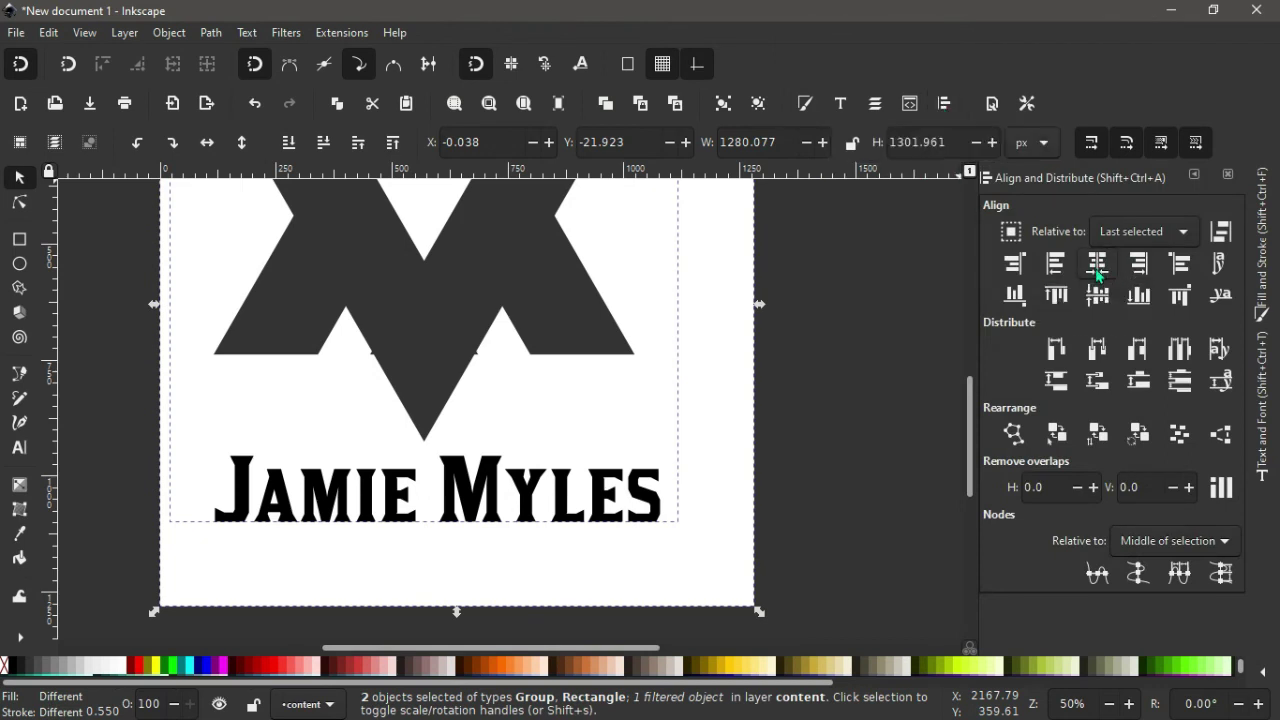
{"action": "left_click", "coordinate": [1097, 268]}
{"action": "left_click", "coordinate": [1097, 294]}
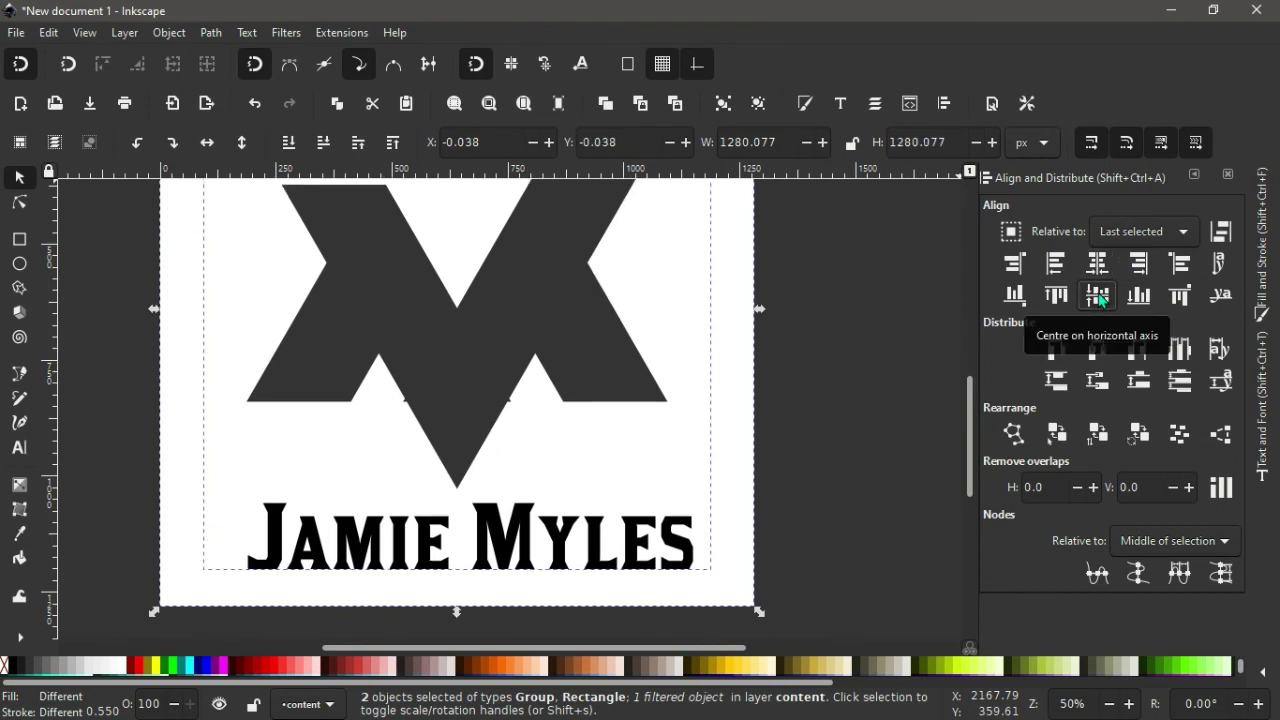
{"action": "left_click", "coordinate": [868, 377]}
{"action": "scroll", "coordinate": [868, 377], "scroll_direction": "down", "scroll_amount": 1, "text": "ctrl"}
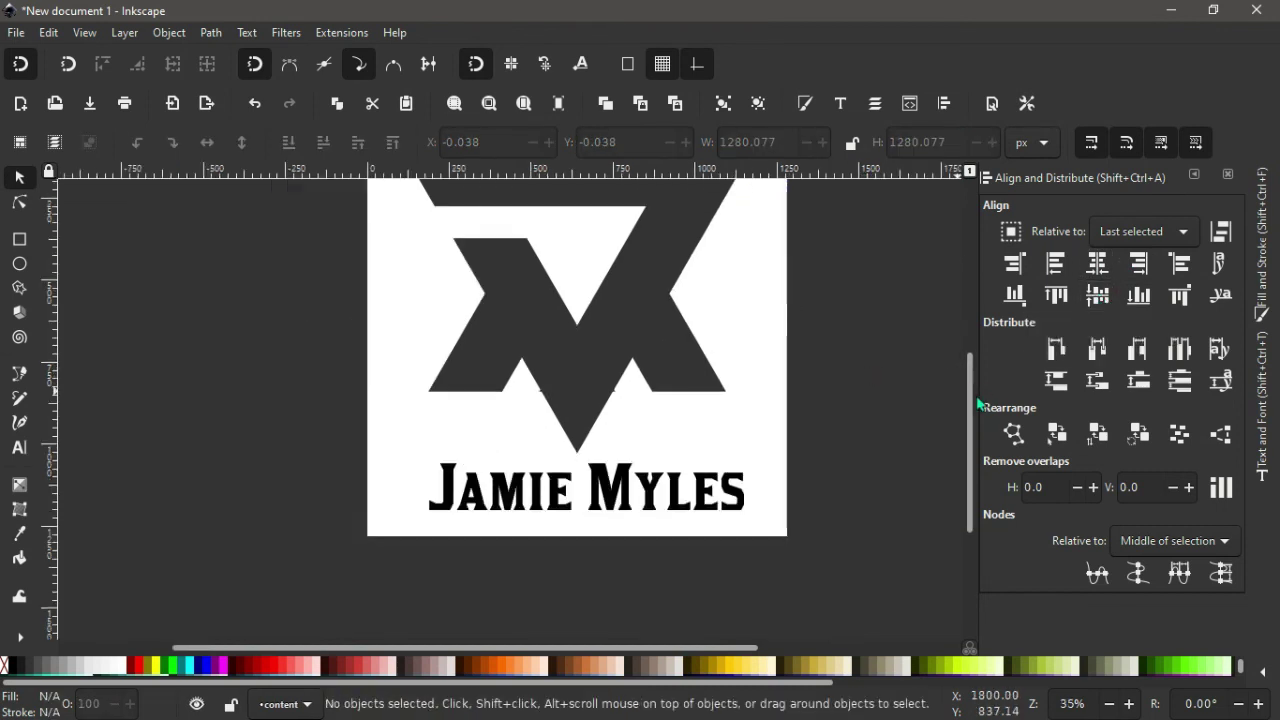
{"action": "left_click_drag", "start_coordinate": [972, 400], "coordinate": [958, 357]}
{"action": "scroll", "coordinate": [958, 357], "scroll_direction": "down", "scroll_amount": 2}
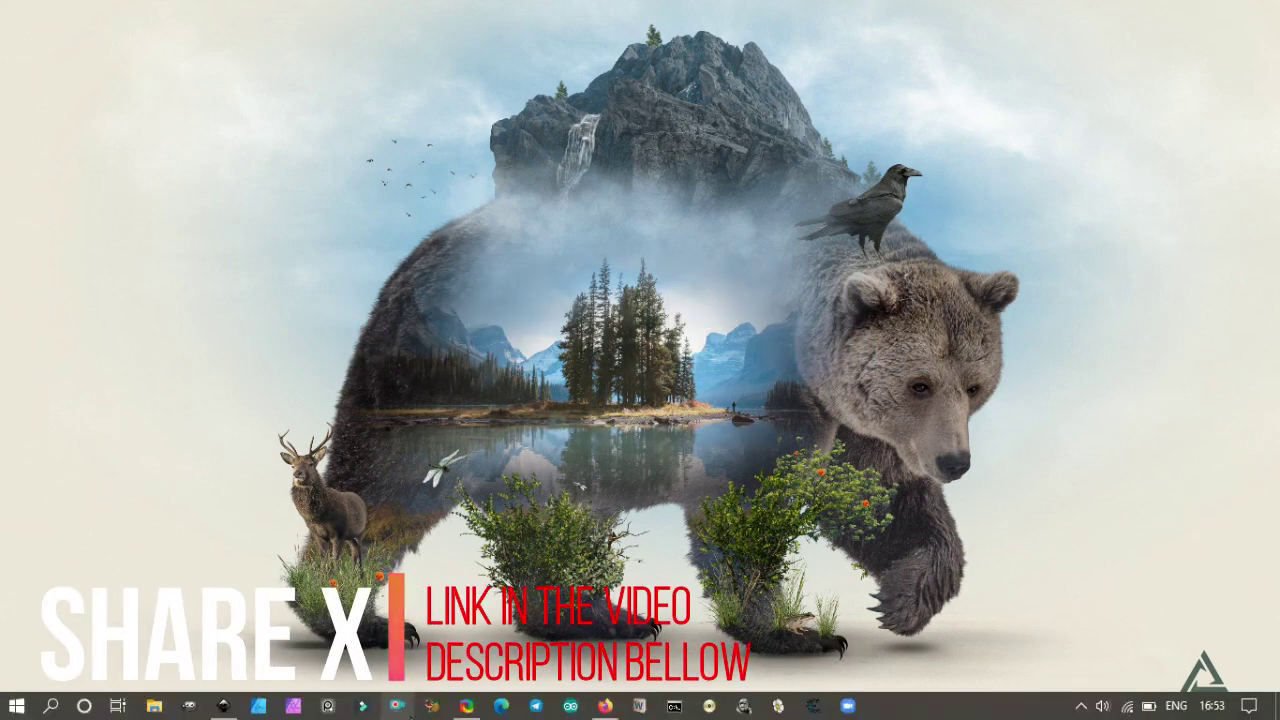
Bring up ShareX's main window maximized, glancing at the Capture options list before closing it.
{"action": "left_click", "coordinate": [463, 706]}
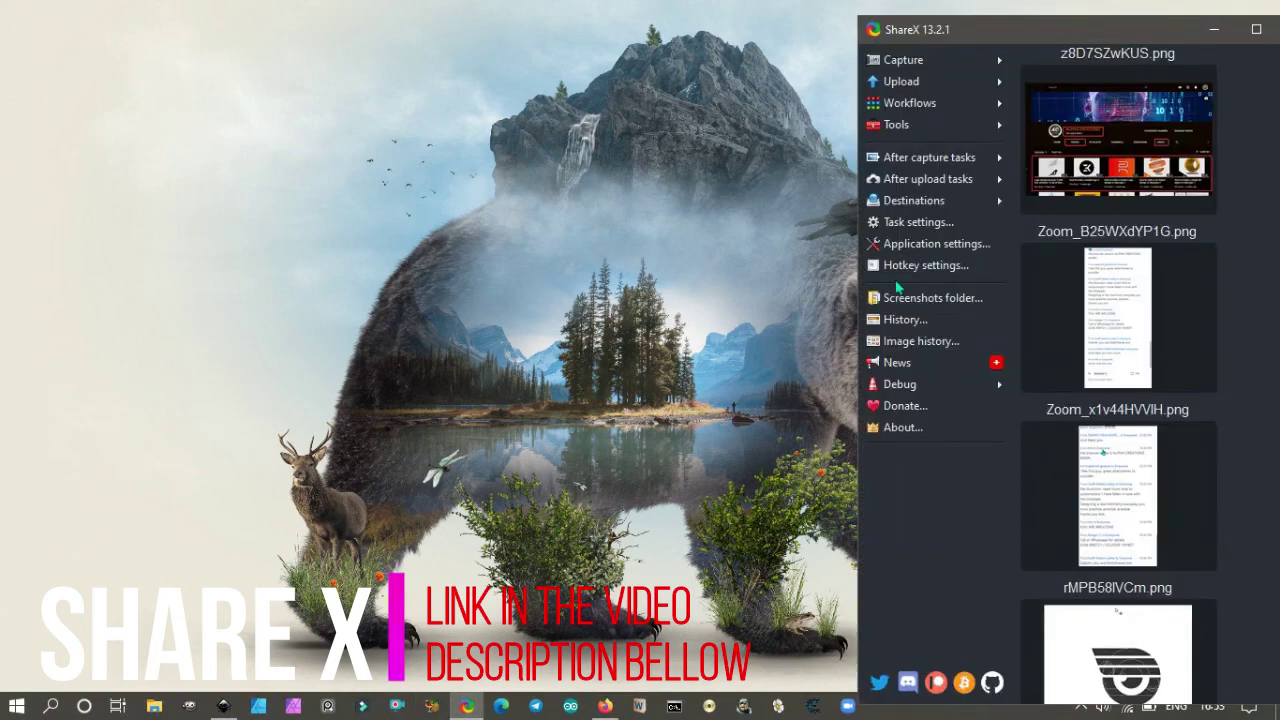
{"action": "left_click", "coordinate": [1257, 30]}
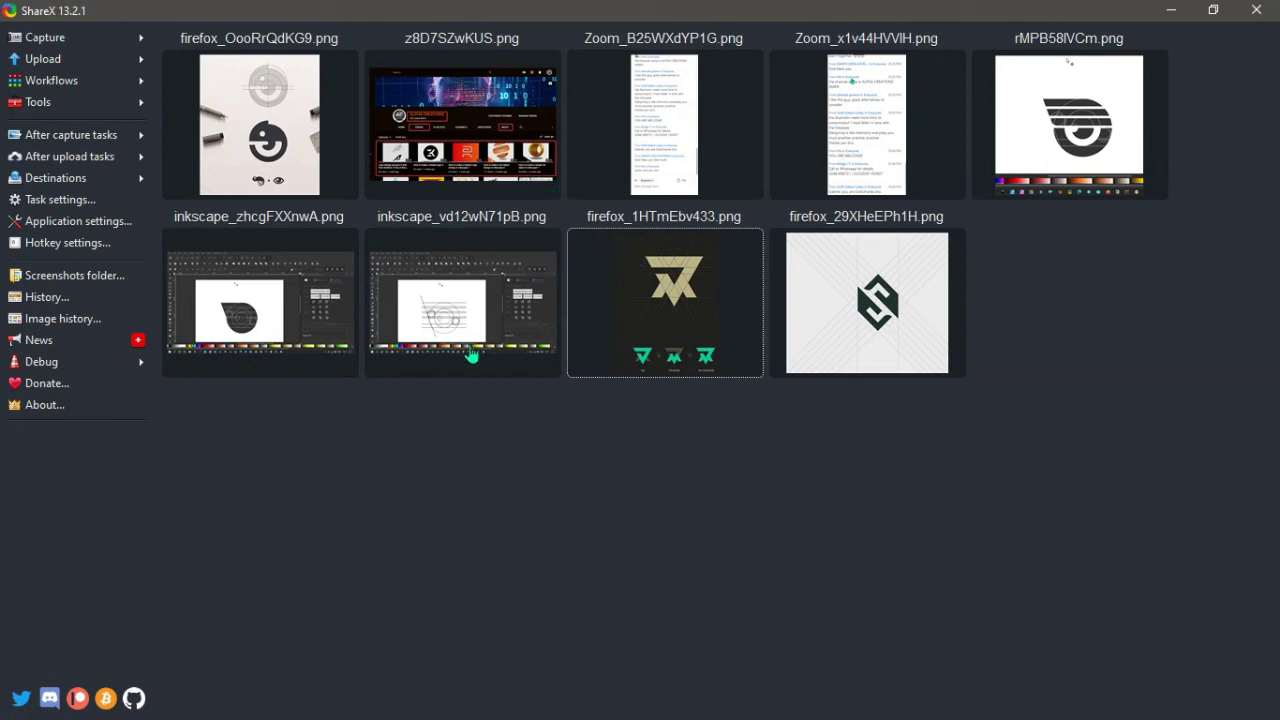
{"action": "left_click", "coordinate": [100, 45]}
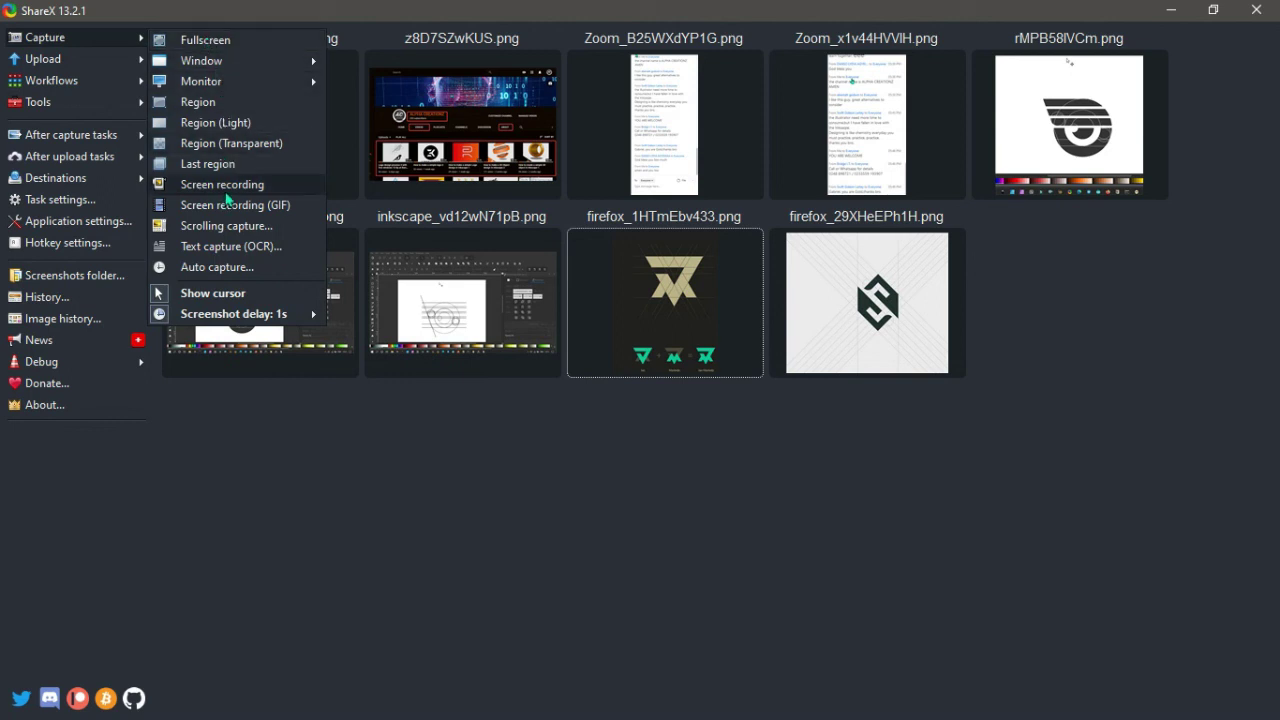
{"action": "left_click", "coordinate": [322, 448]}
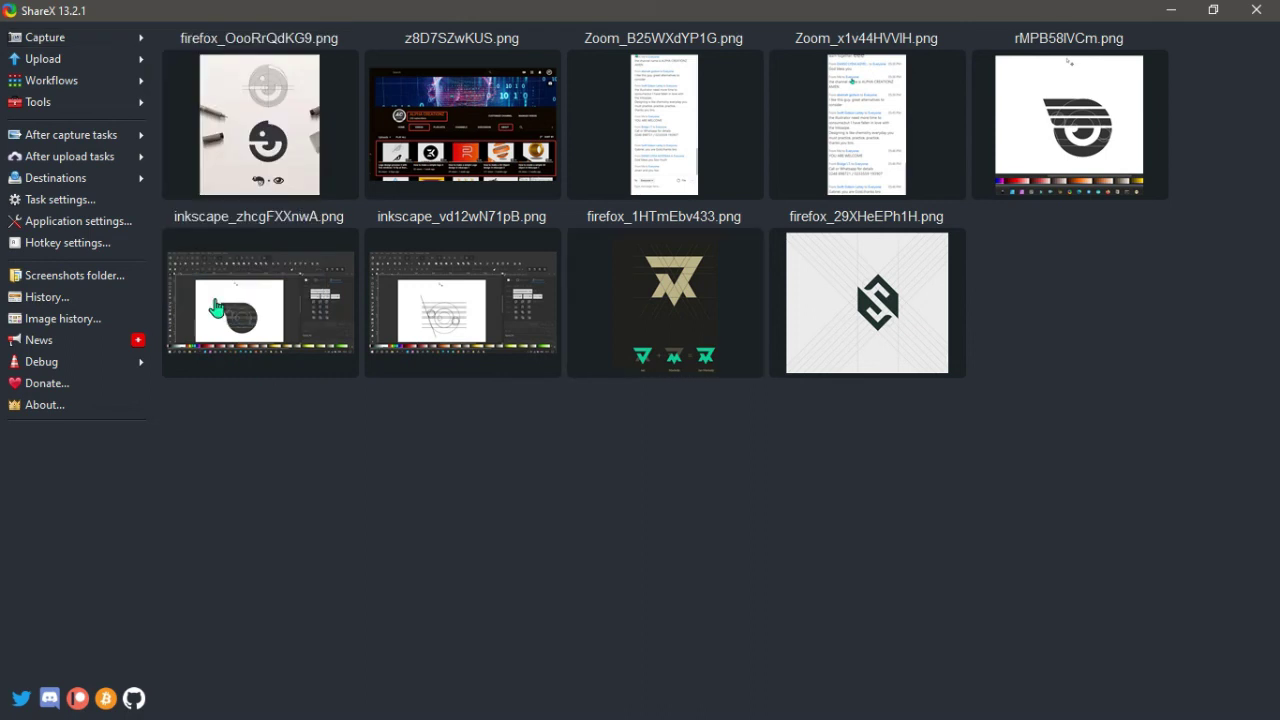